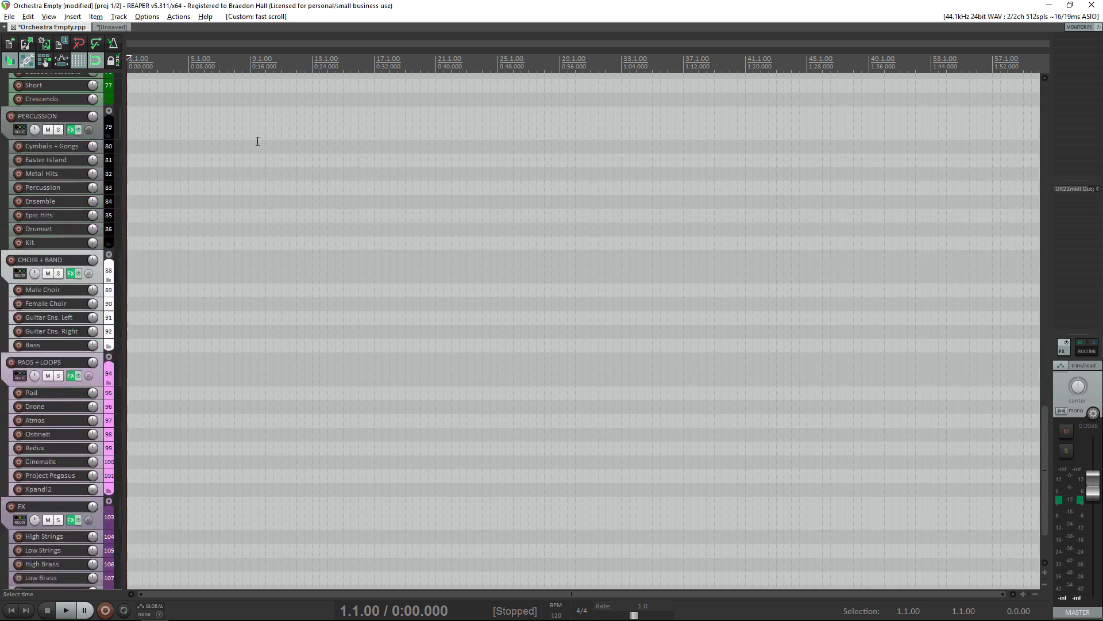
Step: Review the orchestral template's instrument folders in the track list and their channels in the mixer
key("ctrl+m")
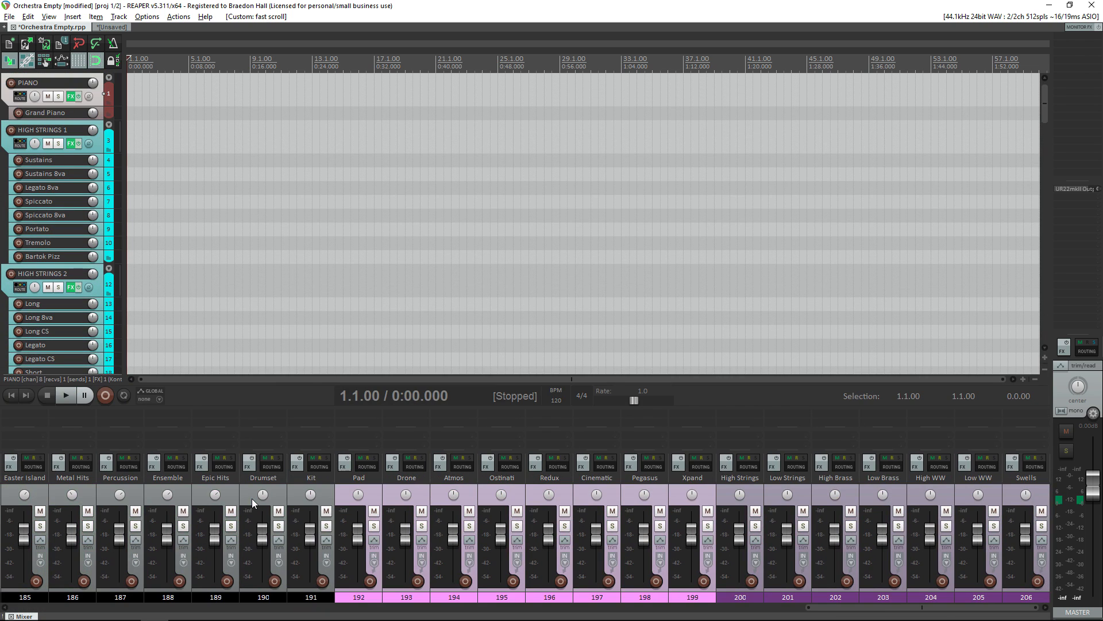
scroll(252, 498, "left", 10)
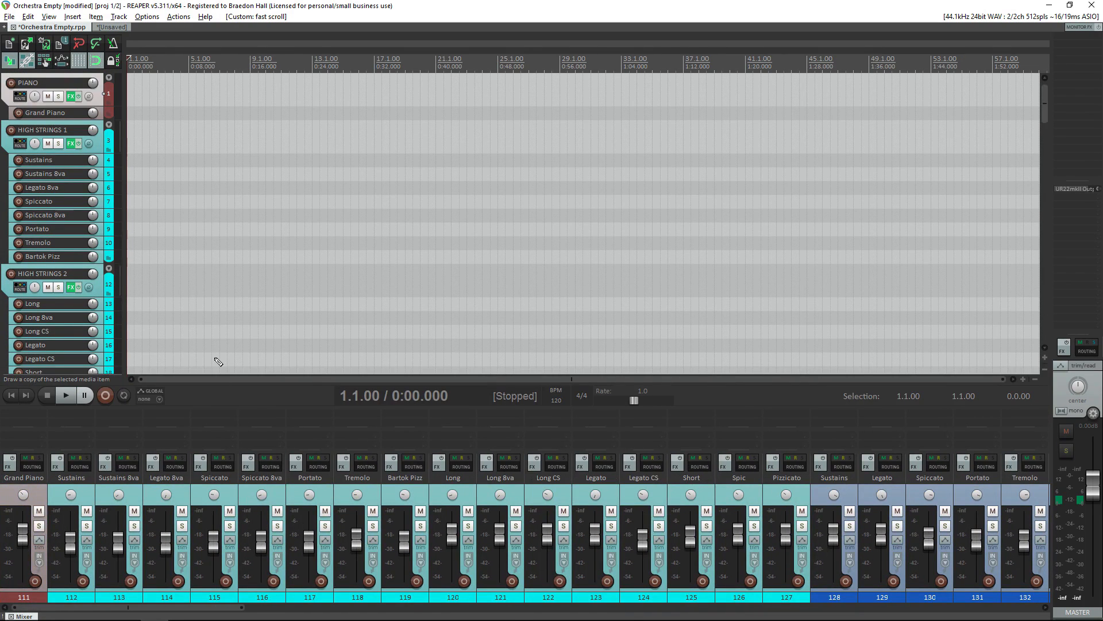
key("ctrl+m")
scroll(218, 302, "down", 1)
scroll(218, 302, "up", 1)
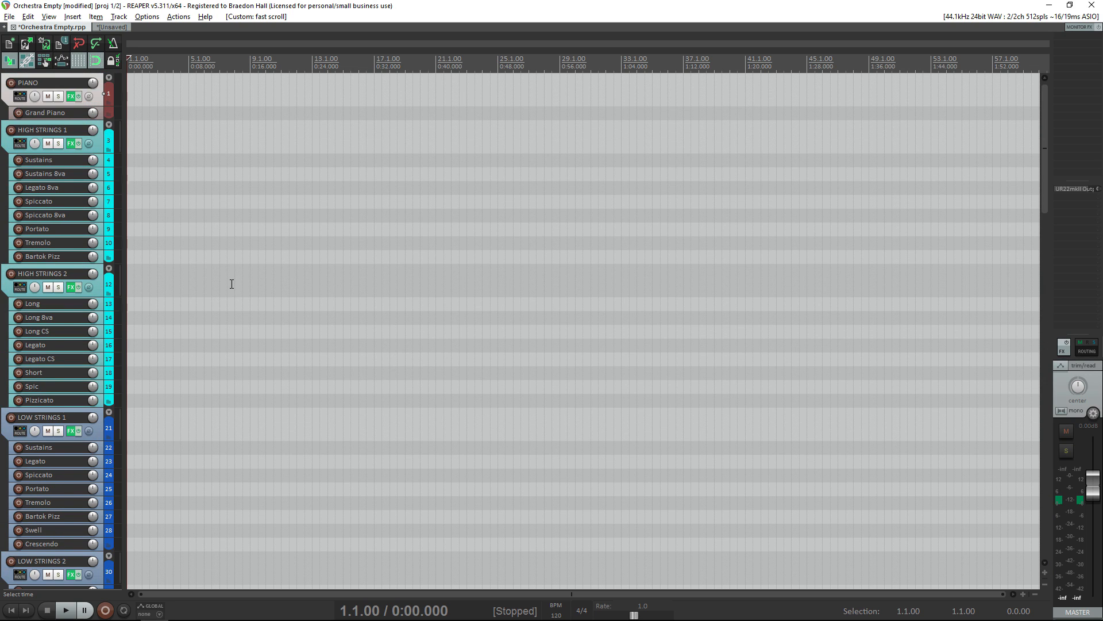
scroll(213, 261, "down", 10)
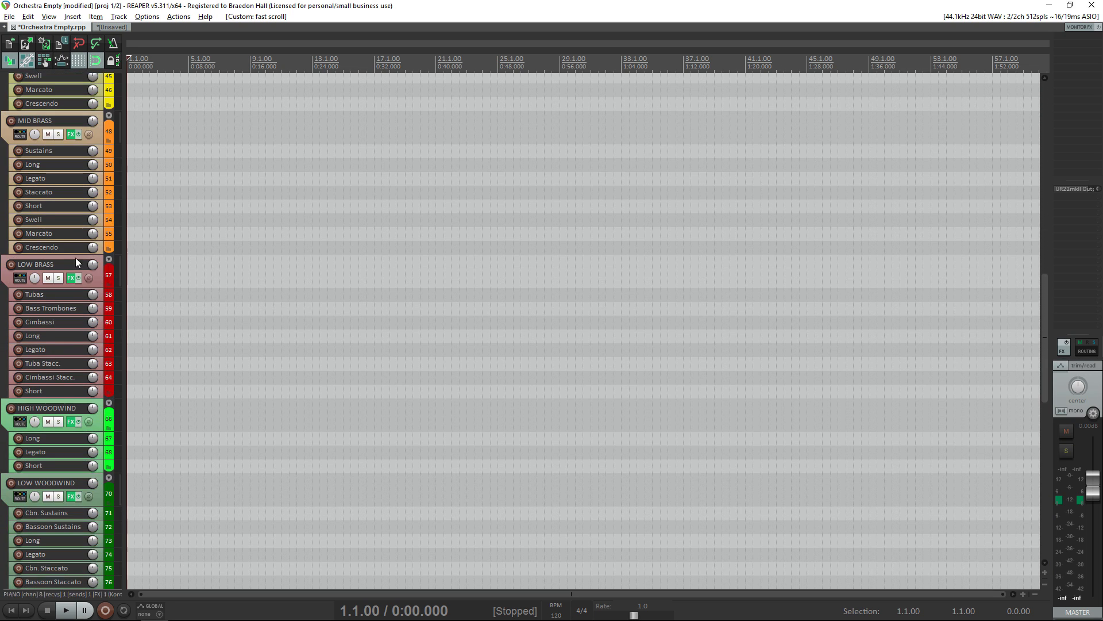
scroll(185, 359, "up", 10)
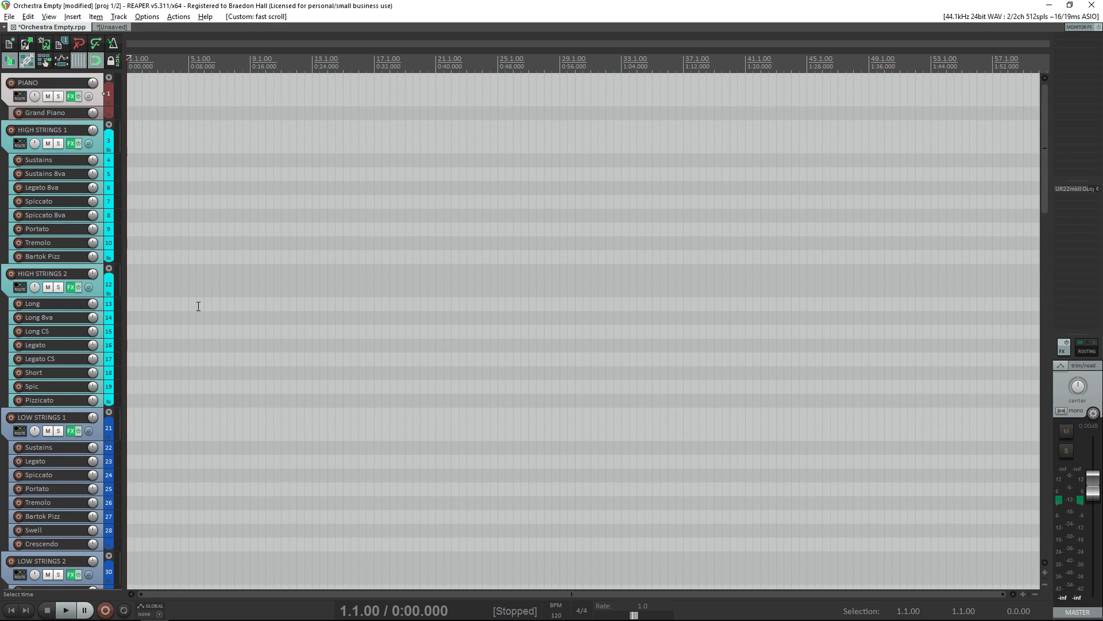
scroll(211, 288, "down", 3)
scroll(212, 289, "up", 3)
scroll(340, 301, "down", 5)
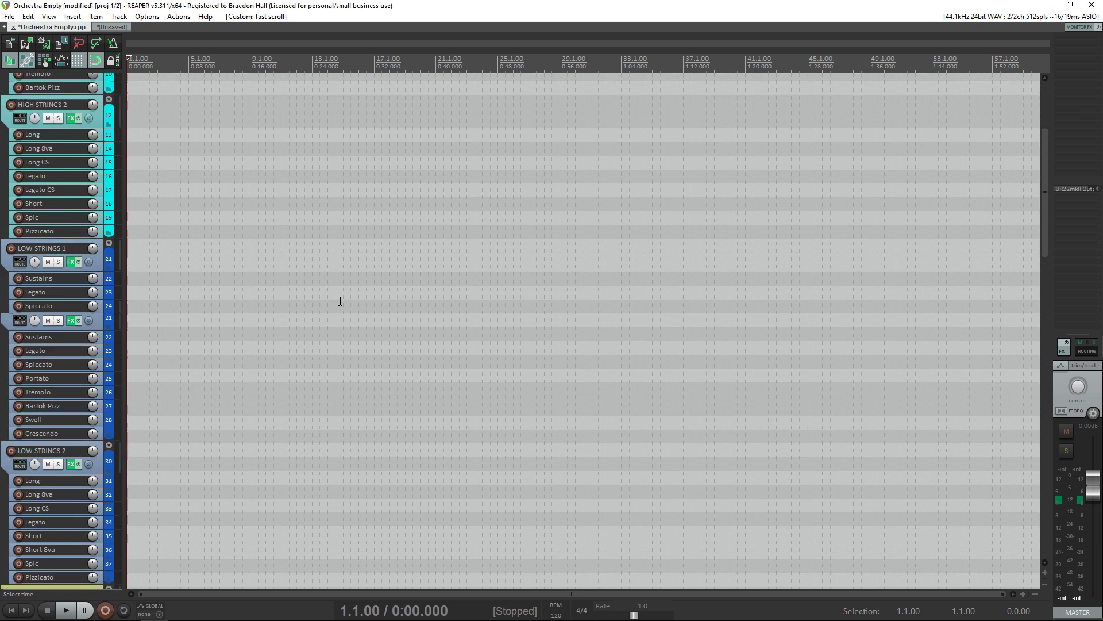
scroll(340, 301, "up", 5)
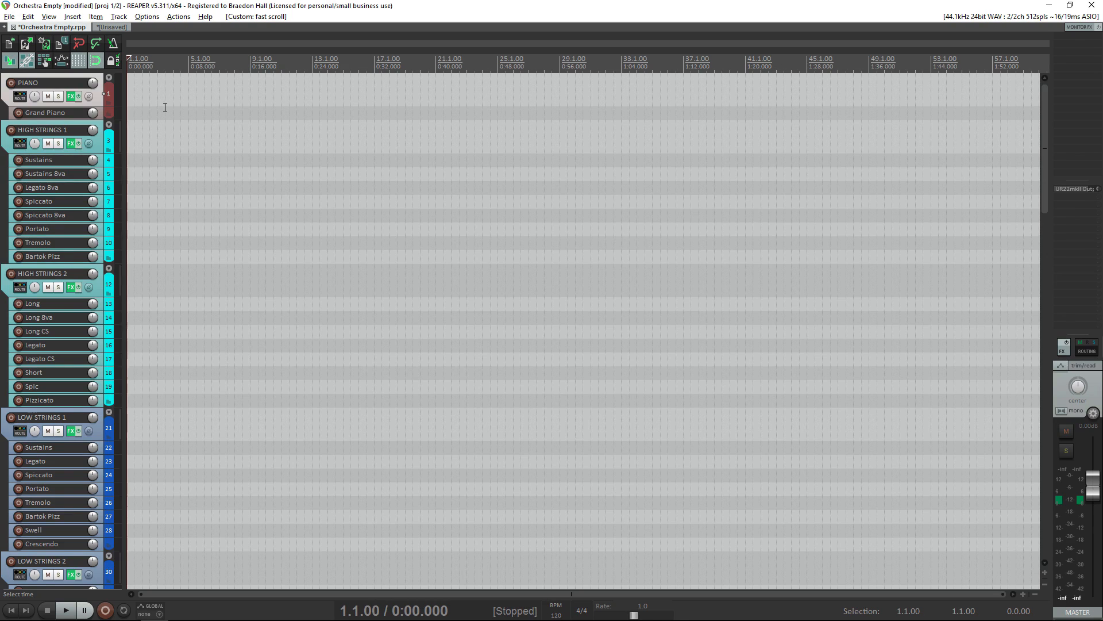
Step: Insert a new track in the unsaved project and set its record input to None
left_click(109, 27)
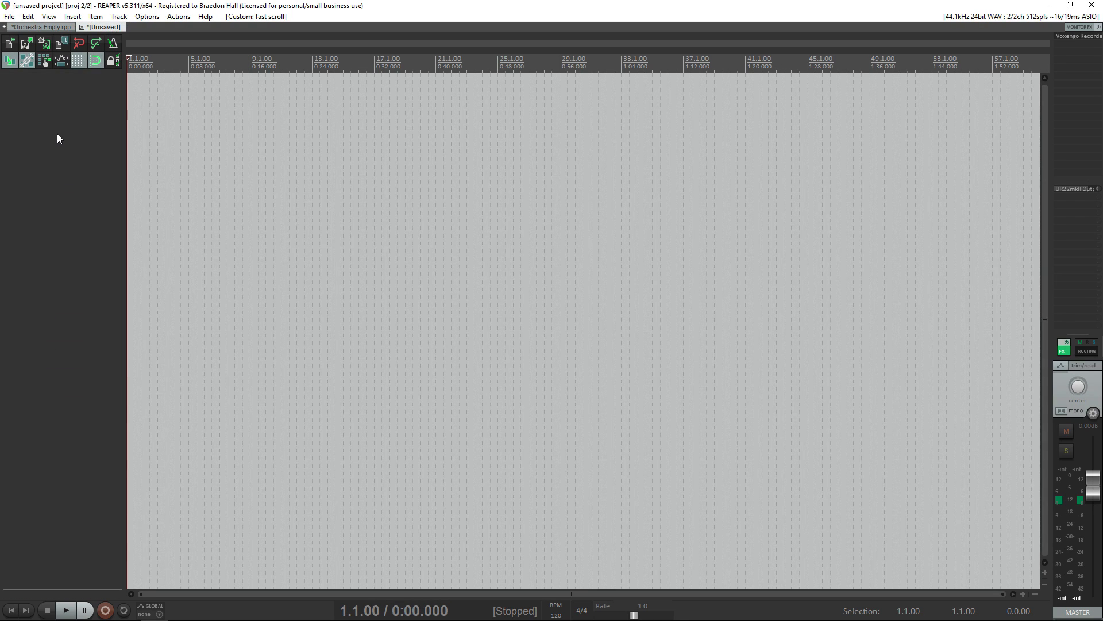
right_click(57, 115)
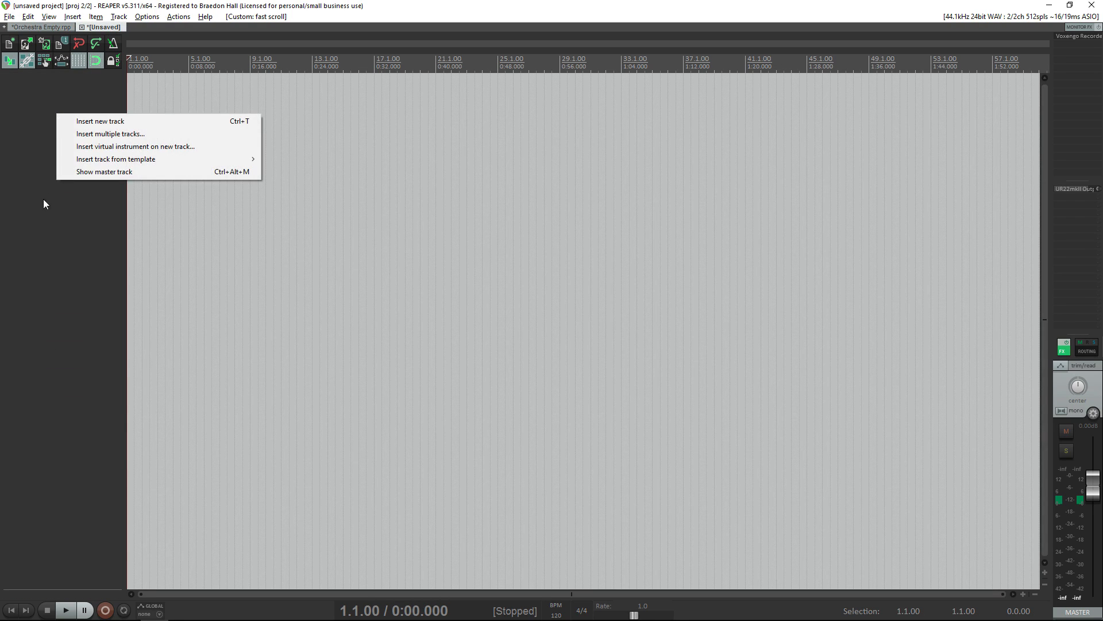
left_click(102, 122)
left_click_drag(93, 87, 92, 135)
left_click(67, 119)
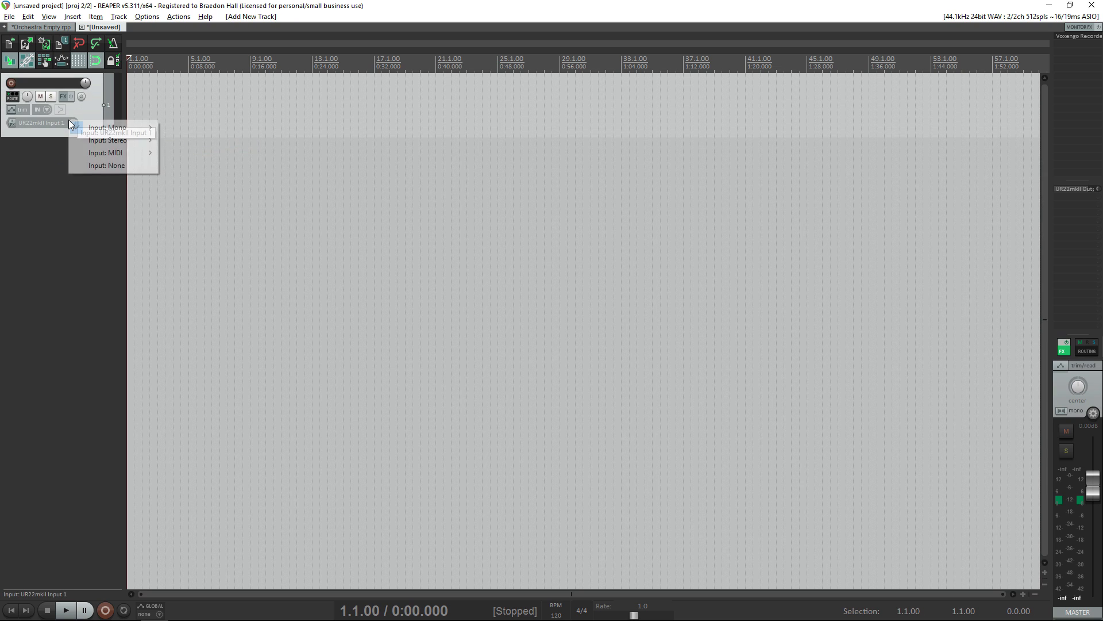
left_click(99, 165)
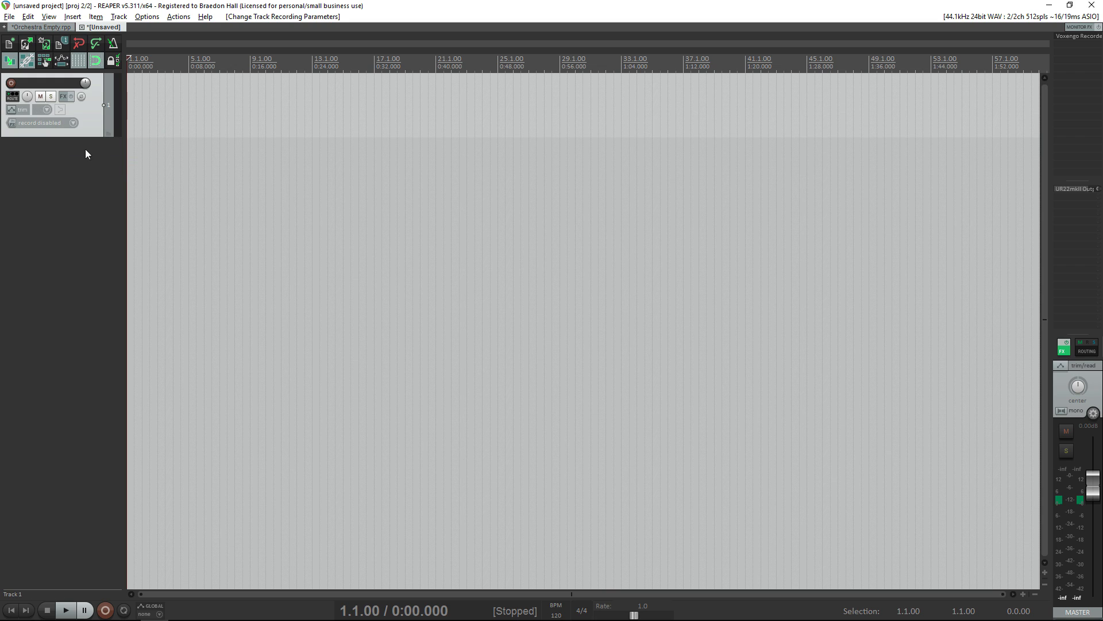
Step: Add the Kontakt 5 (16 out) VSTi to track 1 and move its FX window clear of the track list
left_click(64, 95)
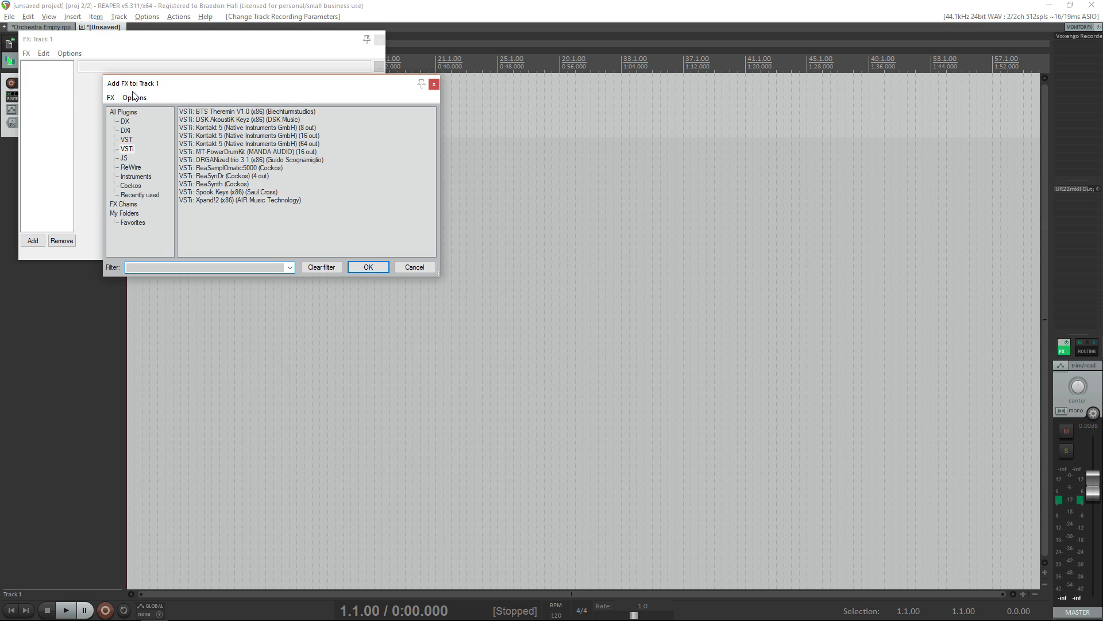
left_click(212, 136)
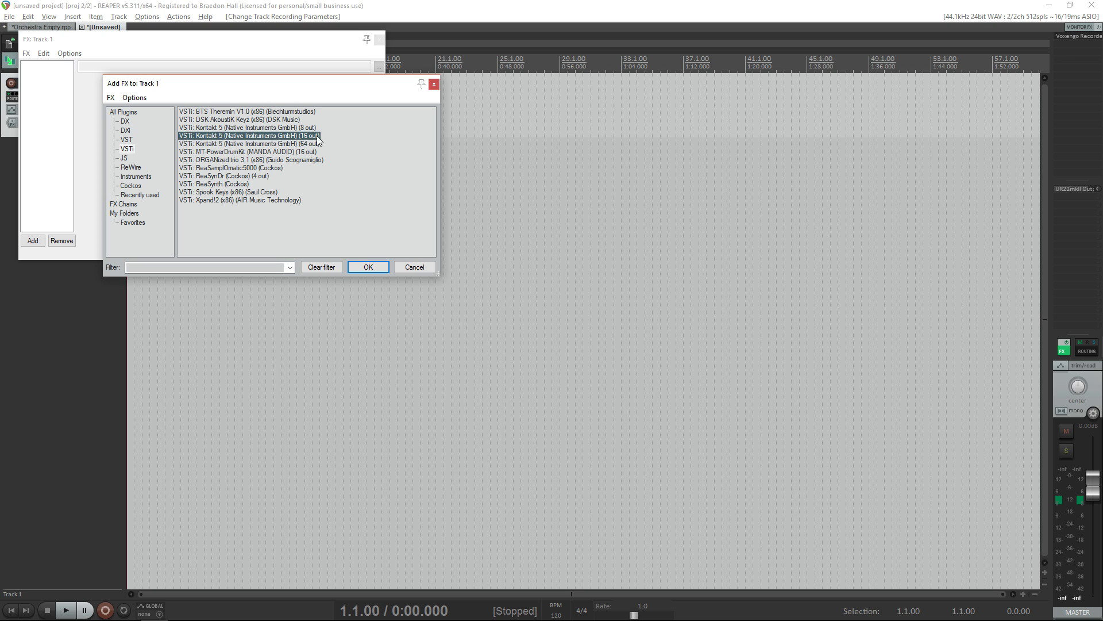
left_click(368, 267)
left_click_drag(268, 40, 489, 66)
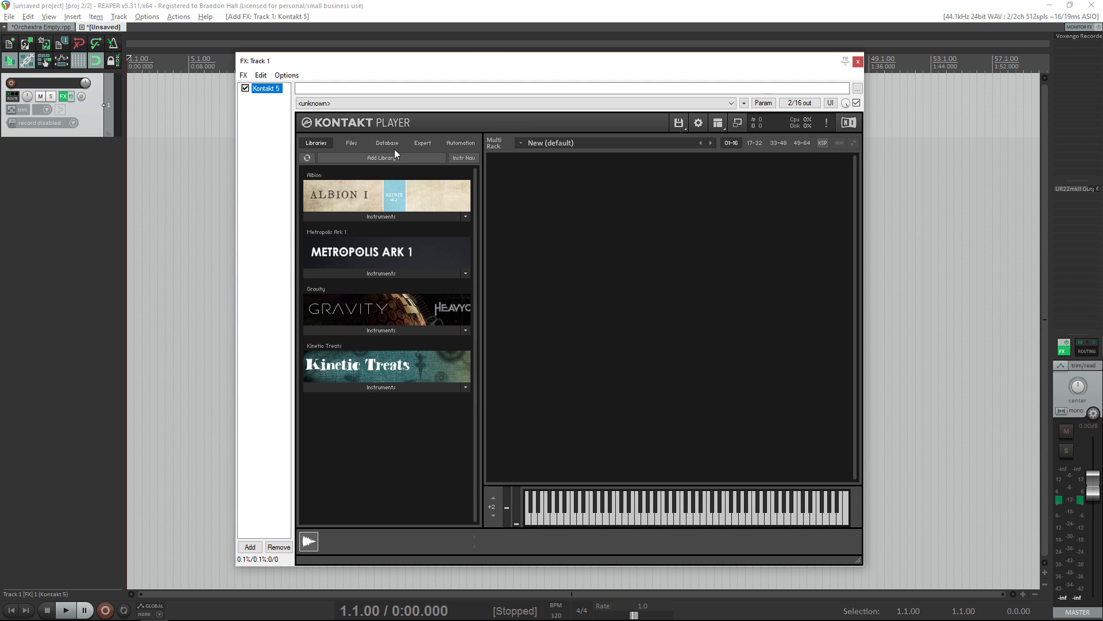
Step: Build 16 channels of MIDI routing to the Kontakt track and delete the tracks MIDI 9 to MIDI 16
left_click(286, 75)
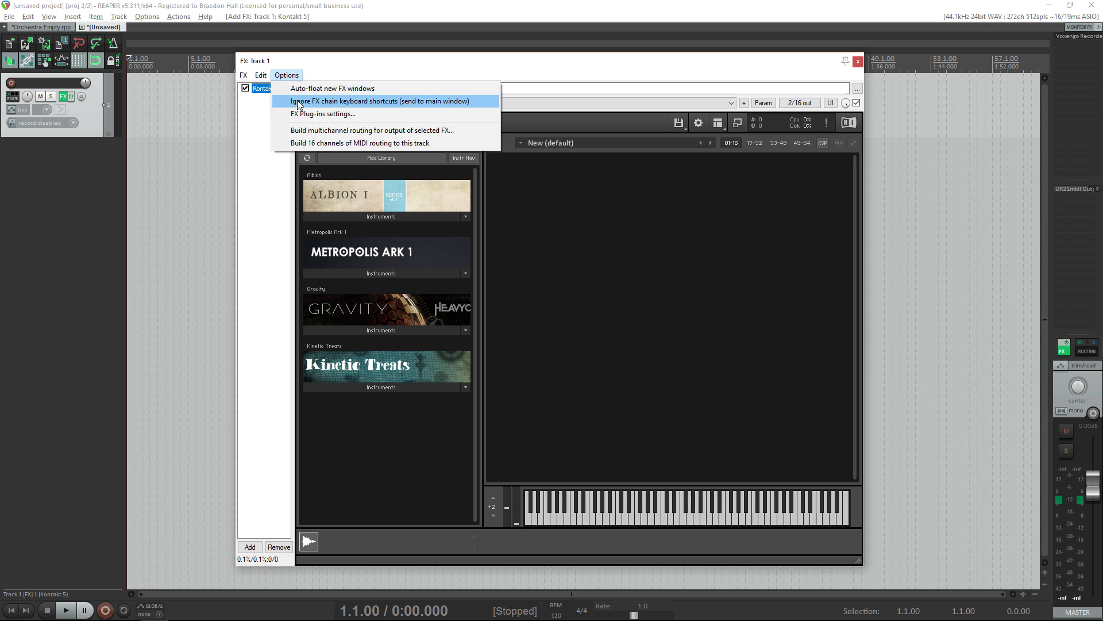
left_click(336, 144)
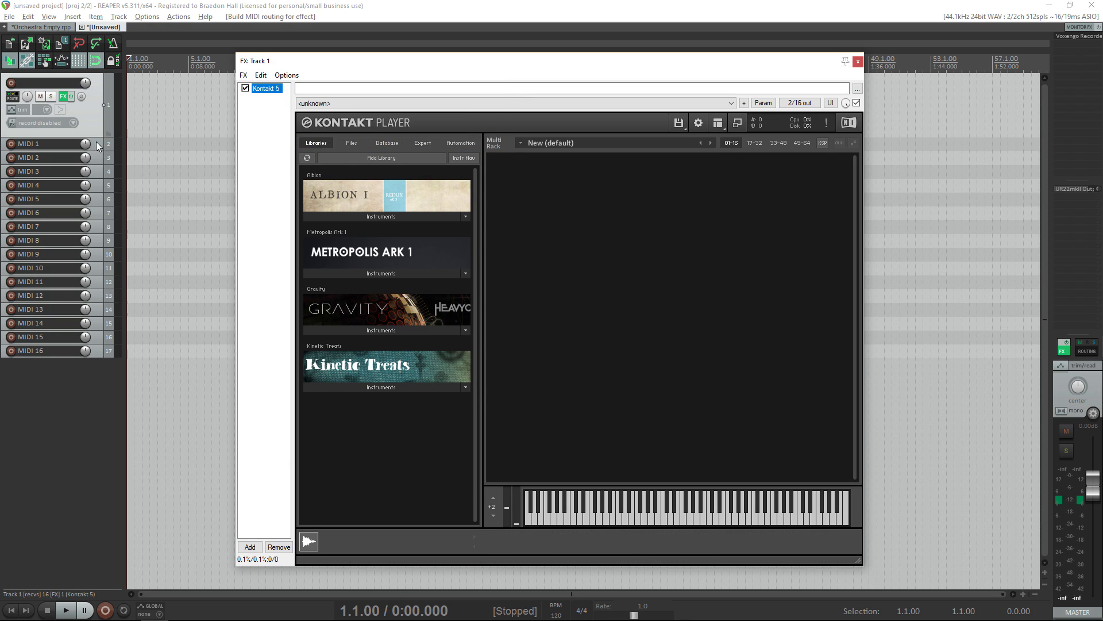
left_click(98, 350)
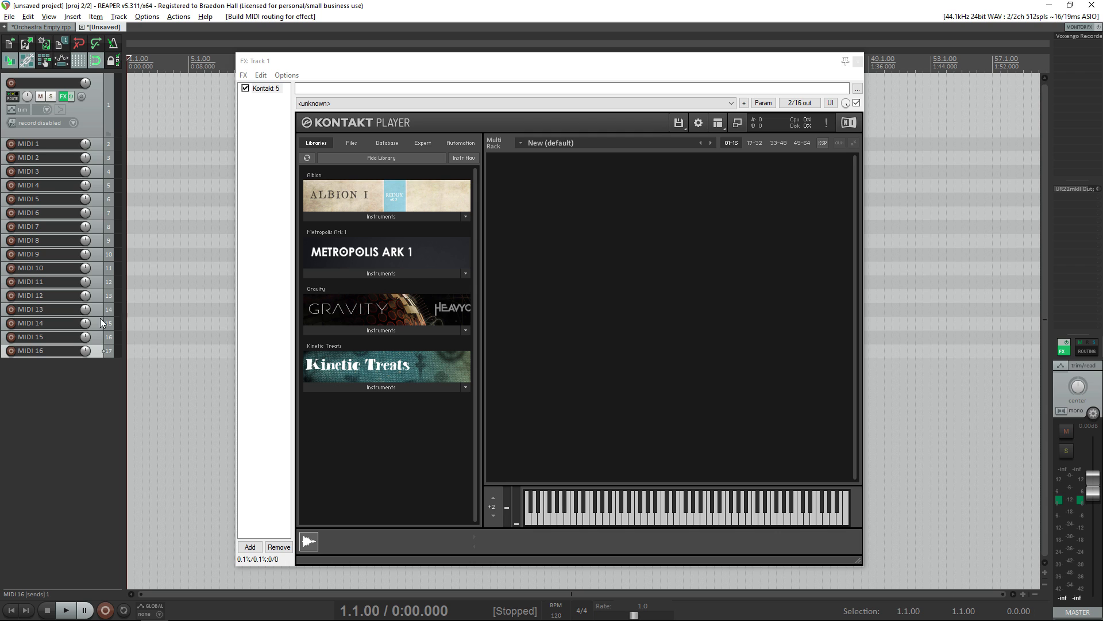
left_click(98, 257, "shift")
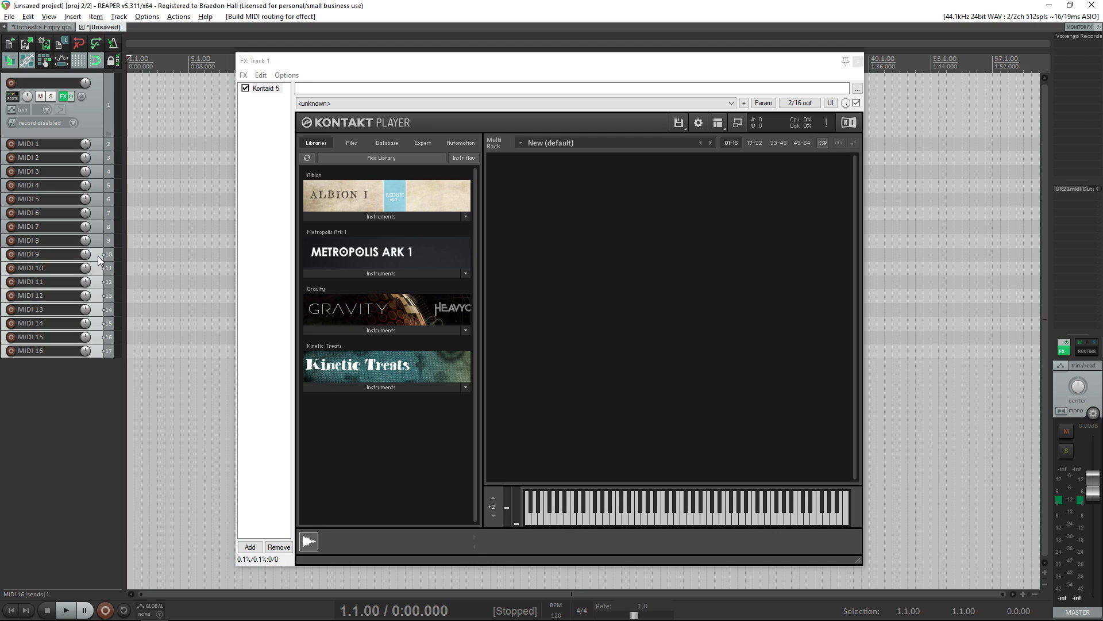
key("Delete")
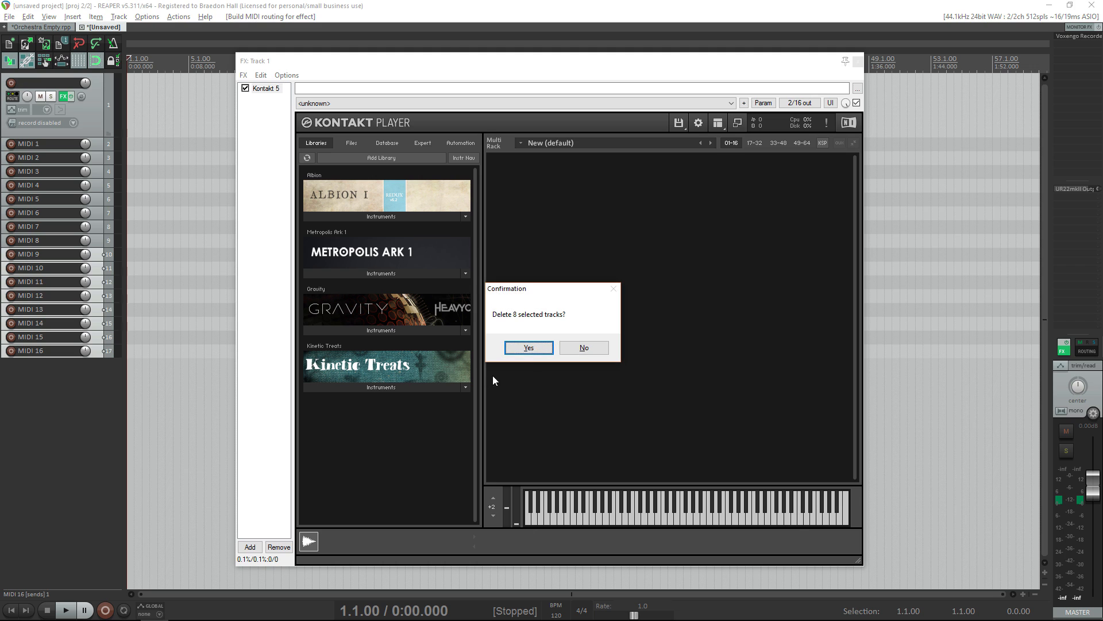
left_click(524, 348)
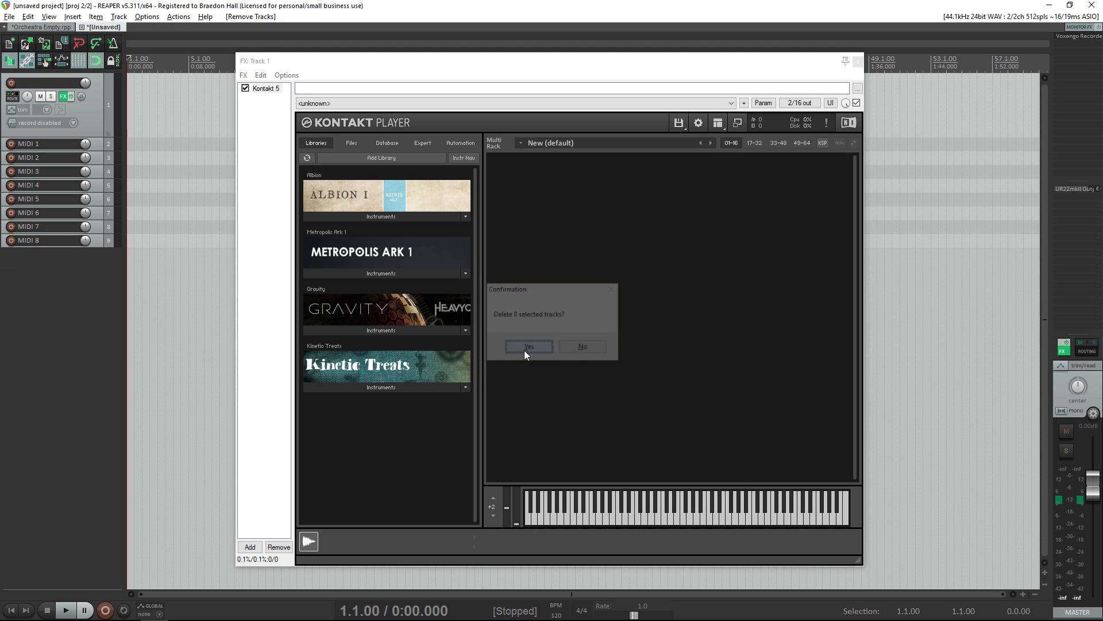
Step: Build multichannel routing for the Kontakt 5 outputs, accepting the proposed new tracks
left_click(289, 77)
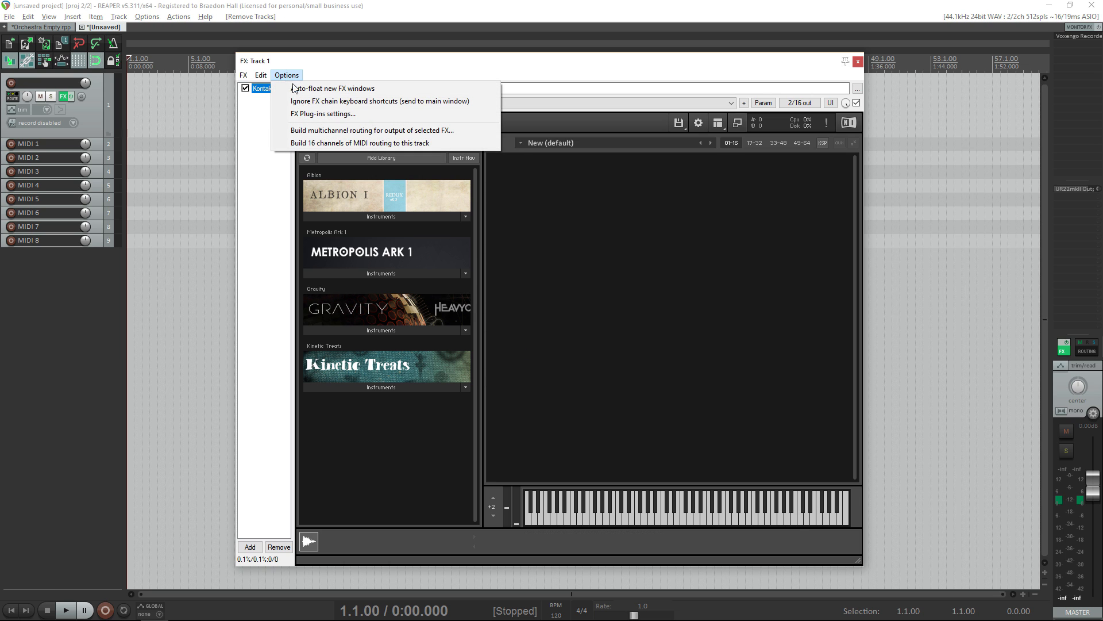
left_click(331, 131)
left_click_drag(530, 244, 543, 196)
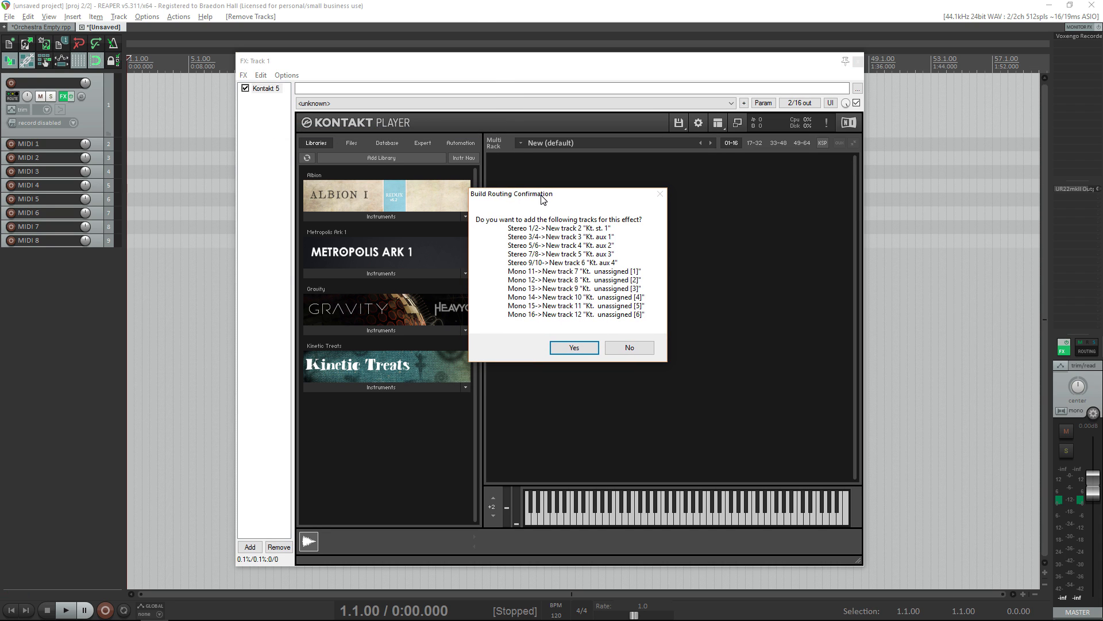
left_click(575, 349)
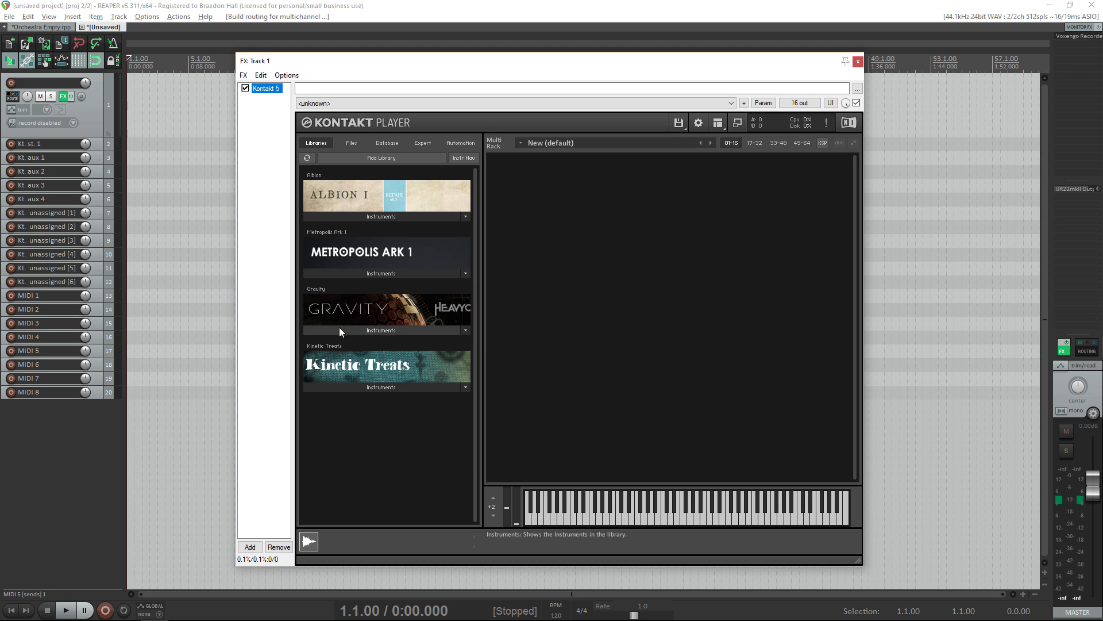
Step: Move the tracks MIDI 1 to MIDI 8 directly under the Kontakt track as its folder children
left_click(95, 143)
left_click(96, 283)
key("Down")
left_click(94, 388, "shift")
left_click_drag(96, 295, 91, 115)
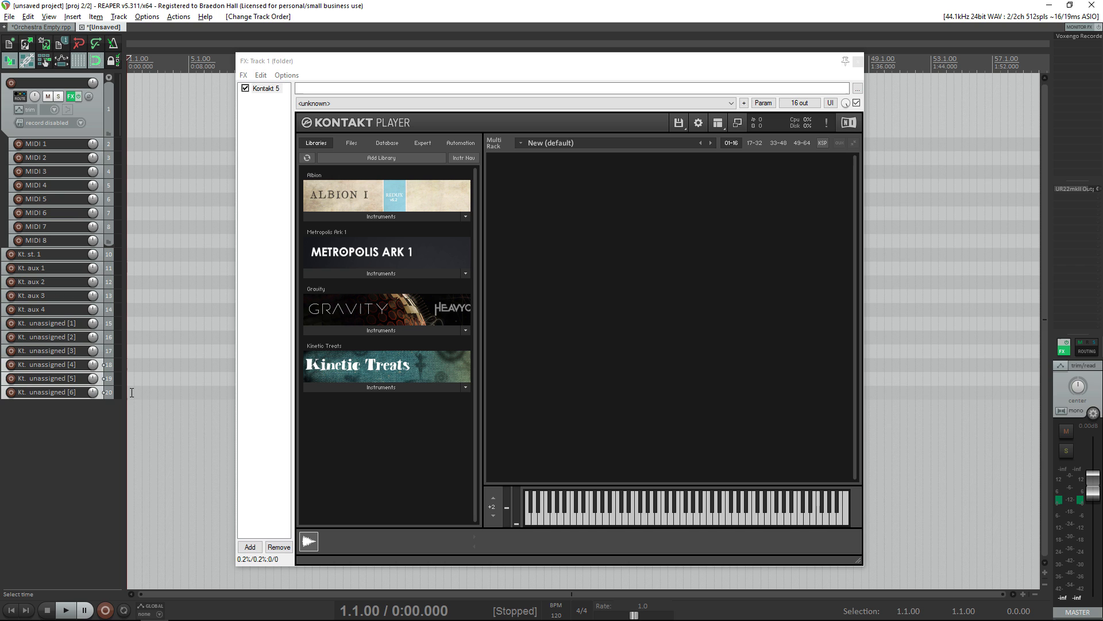
Step: Delete the tracks Kt. unassigned [4] to Kt. unassigned [6]
key("Delete")
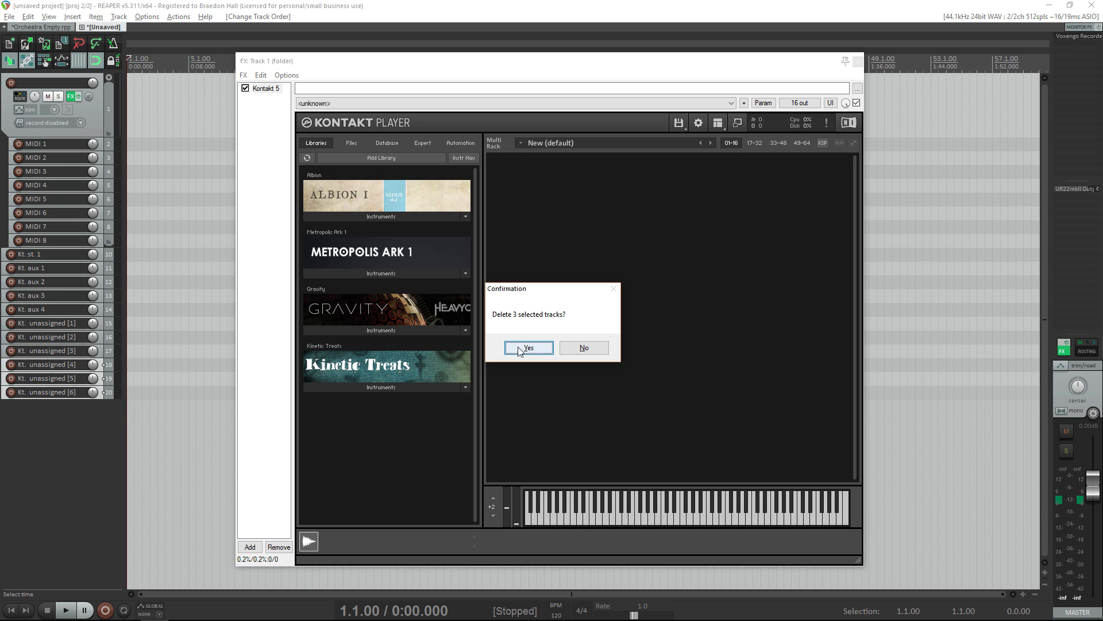
left_click(522, 348)
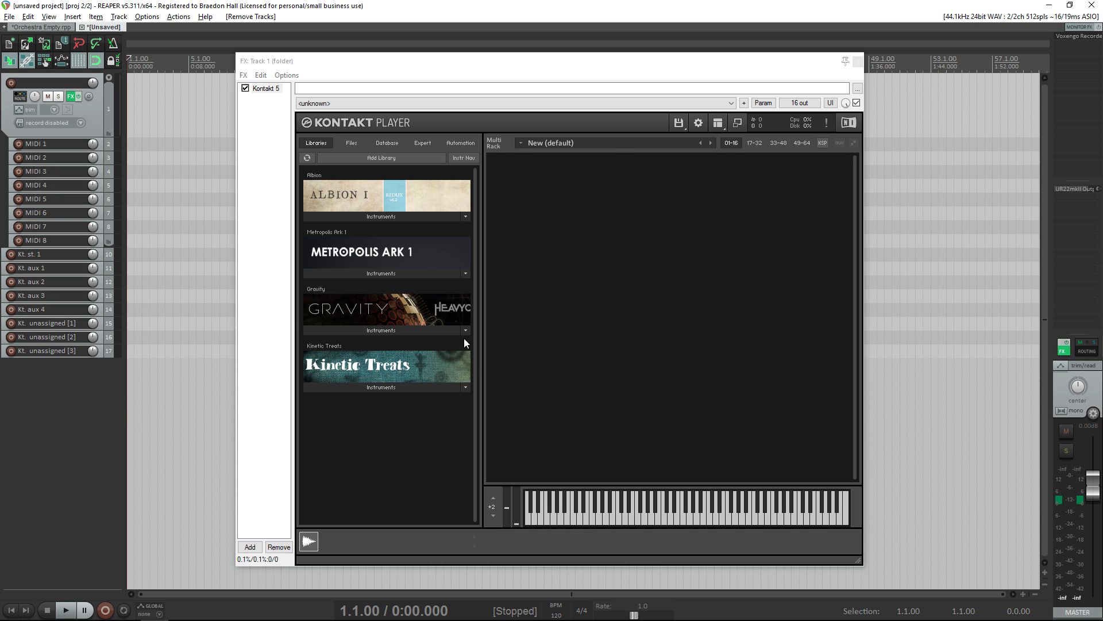
Step: Show Kontakt's Outputs section and add seven two-channel outputs with ascending output assignment
left_click_drag(347, 68, 310, 54)
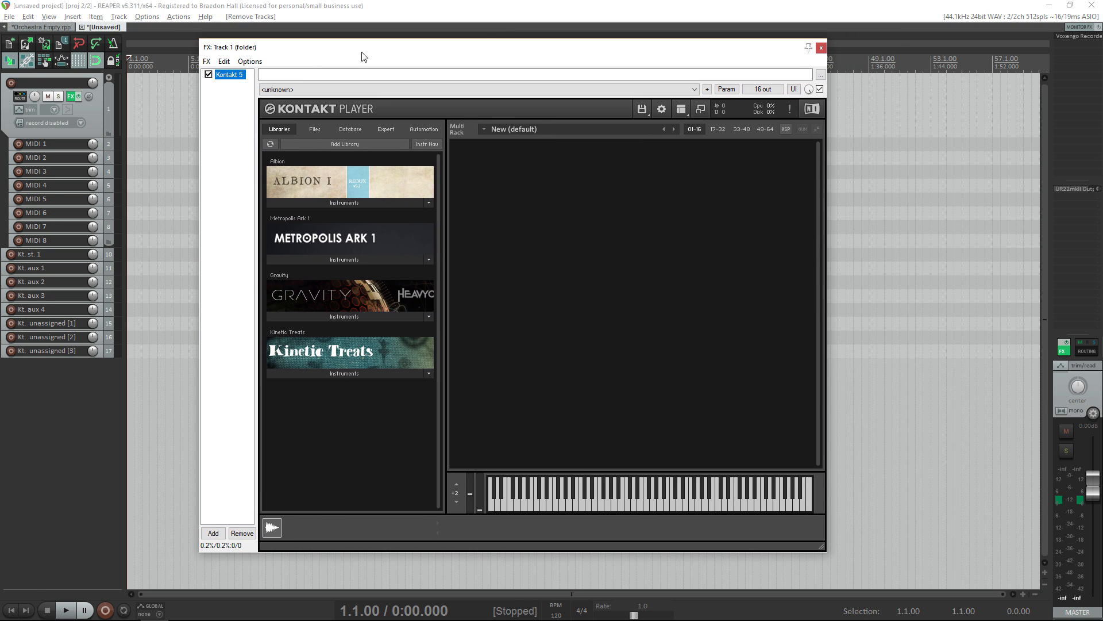
left_click(687, 114)
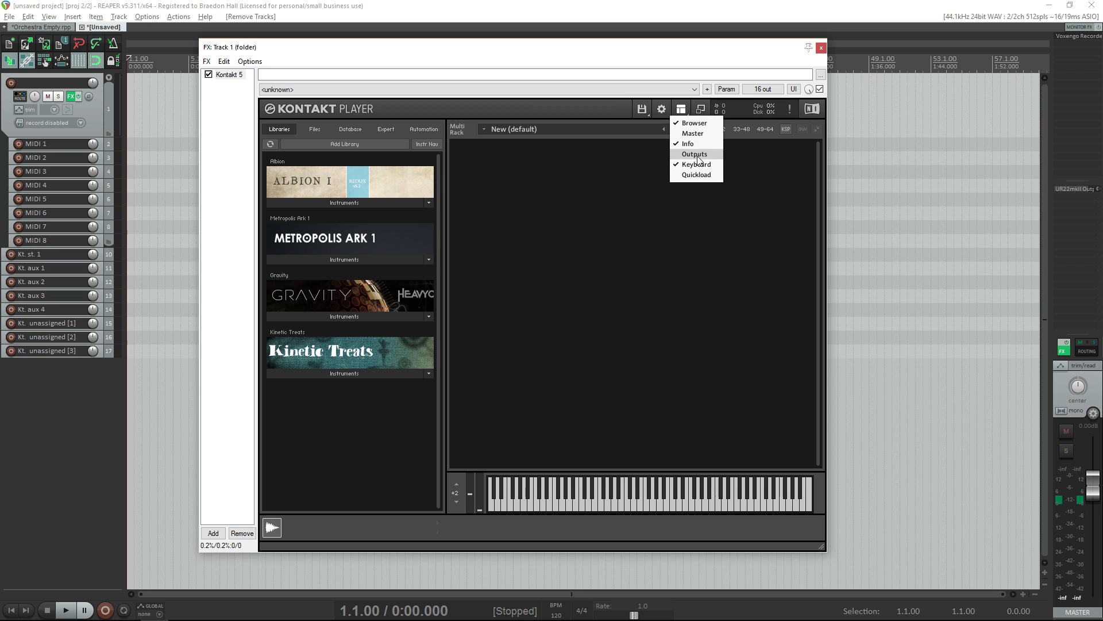
left_click(694, 155)
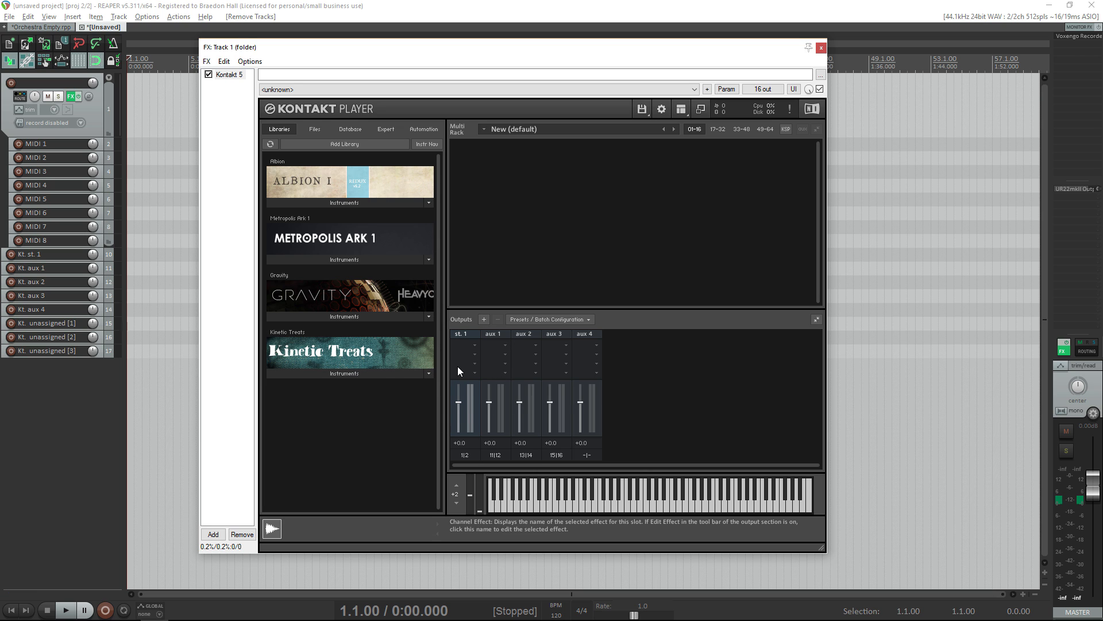
left_click(484, 319)
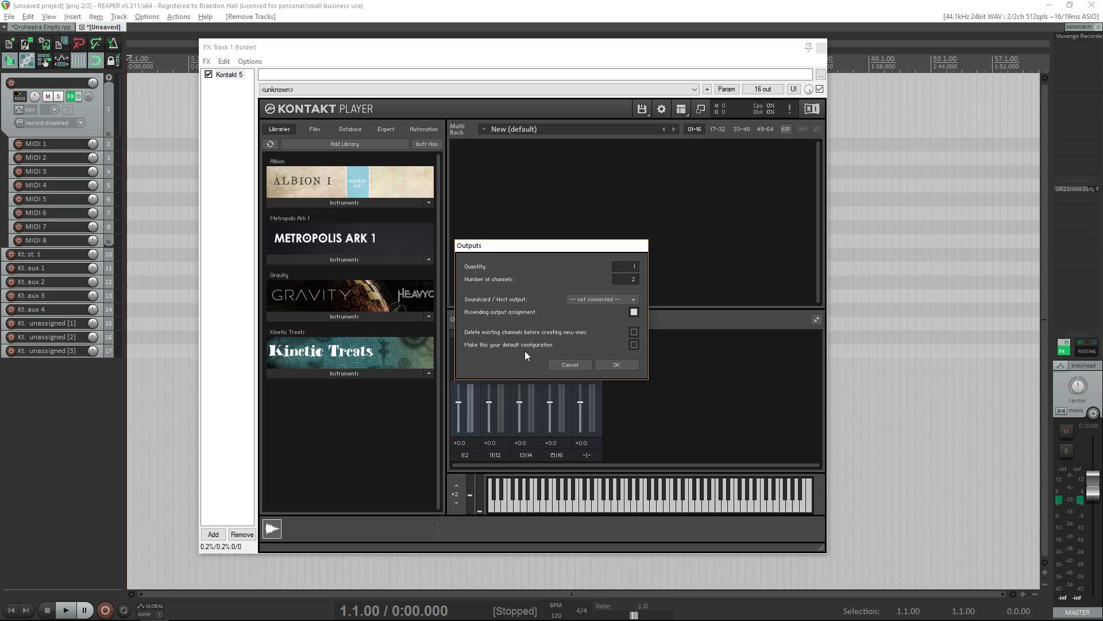
left_click_drag(635, 266, 637, 250)
left_click(618, 363)
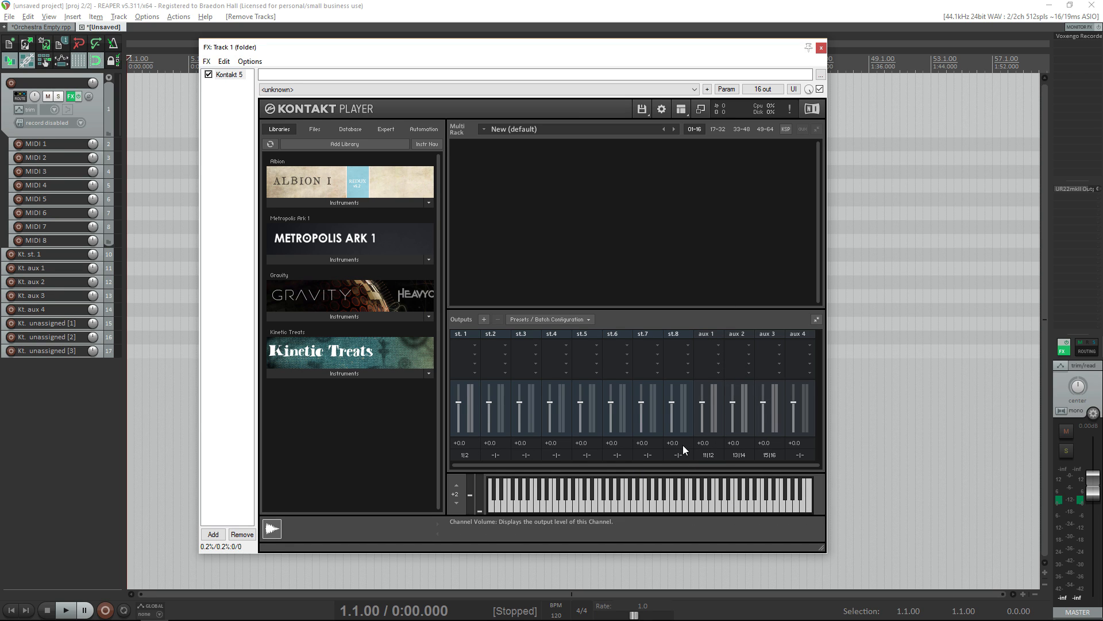
Step: Set both channels of Kontakt's aux 1 output to not connected and acknowledge the notice
left_click(710, 457)
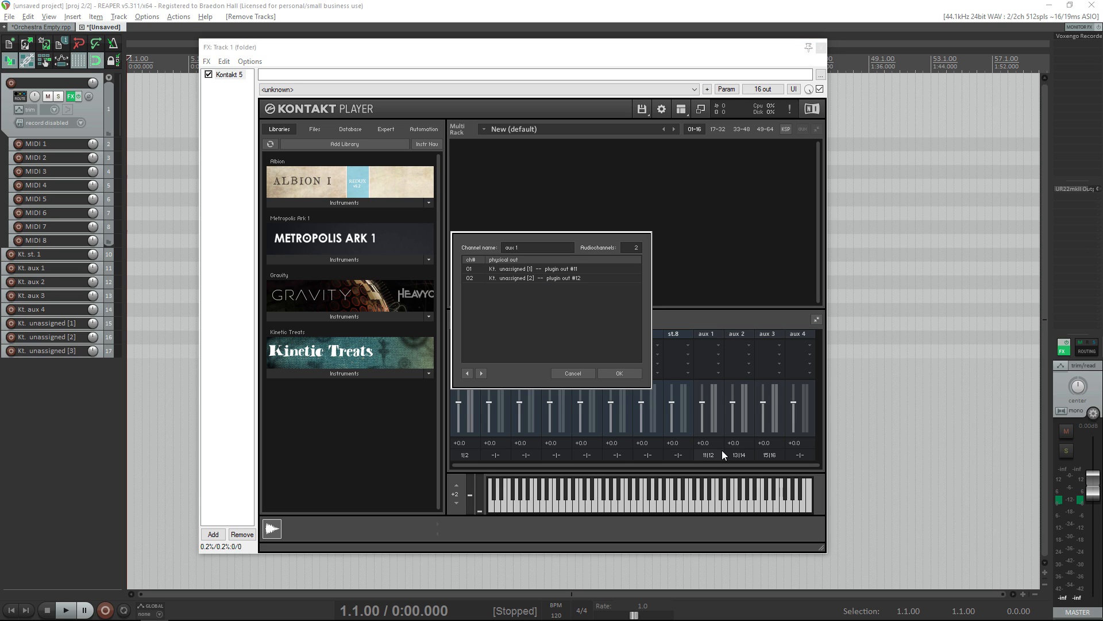
left_click(558, 270)
scroll(591, 298, "down", 3)
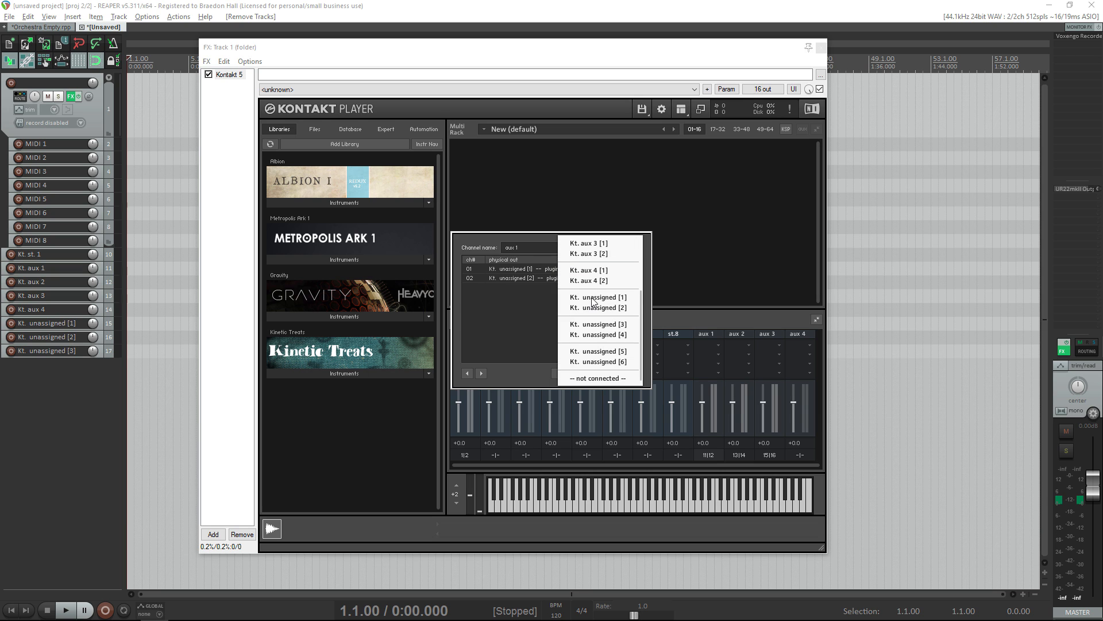
left_click(595, 378)
left_click(574, 273)
scroll(592, 315, "down", 3)
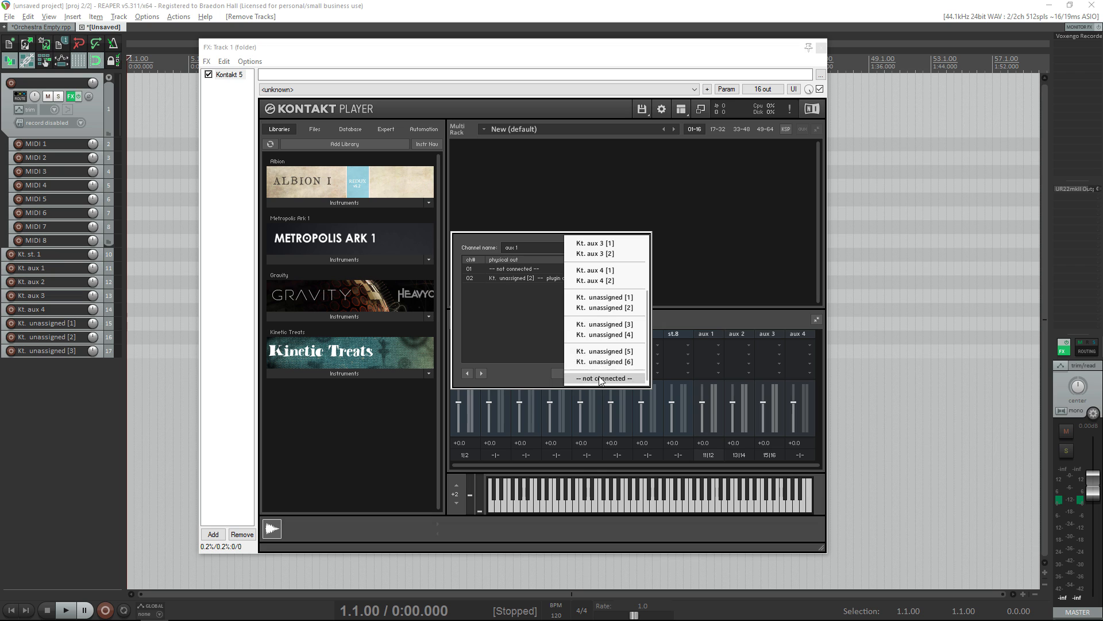
left_click(604, 379)
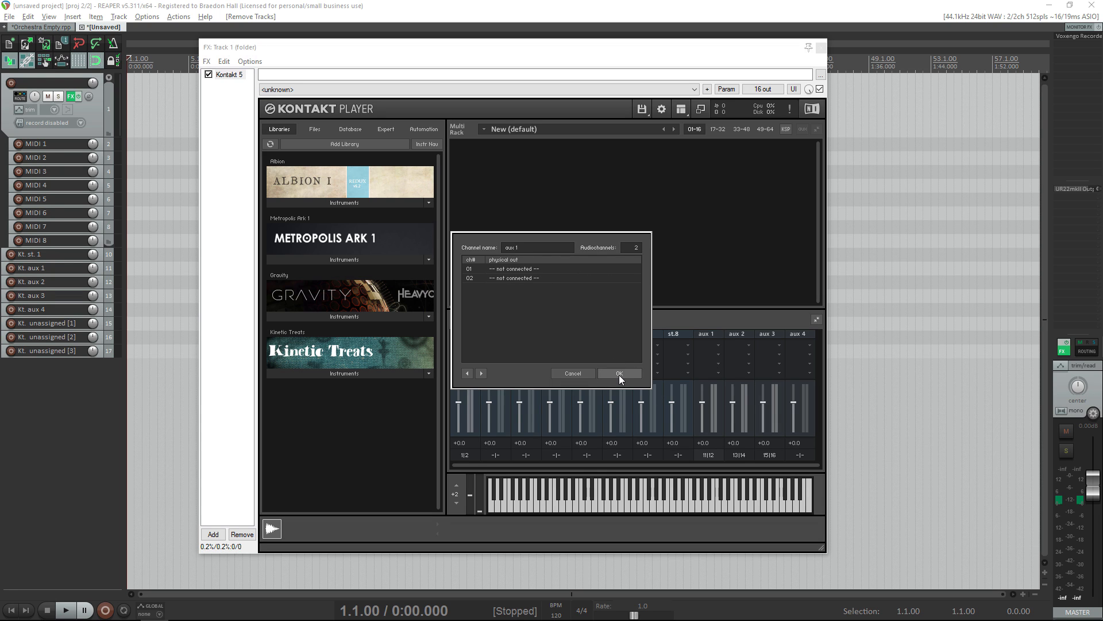
left_click(620, 375)
left_click_drag(541, 278, 550, 222)
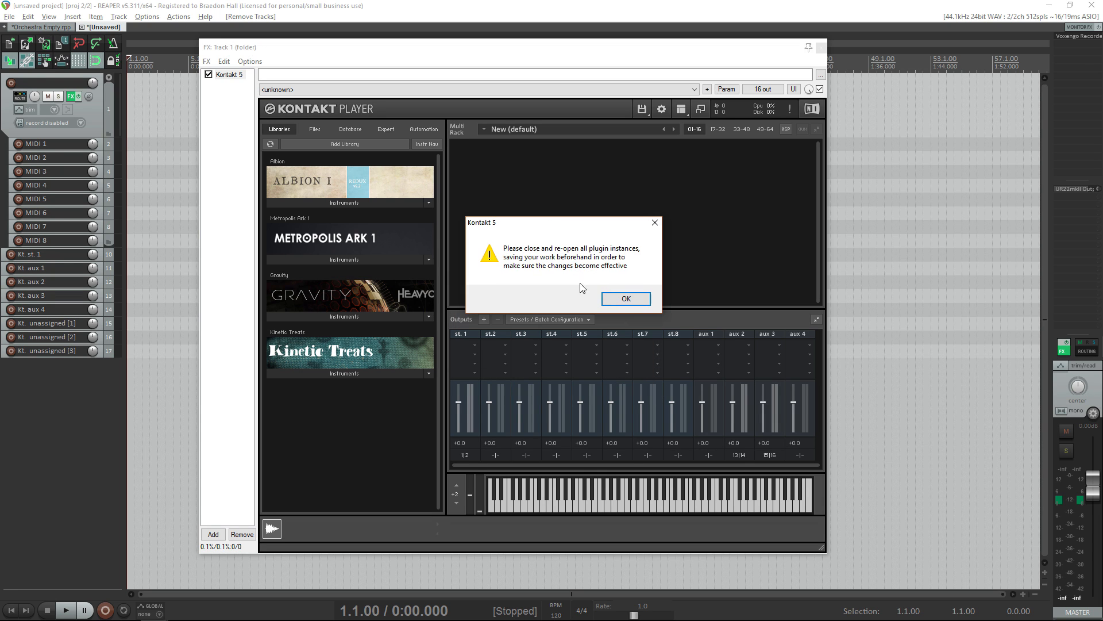
left_click(625, 299)
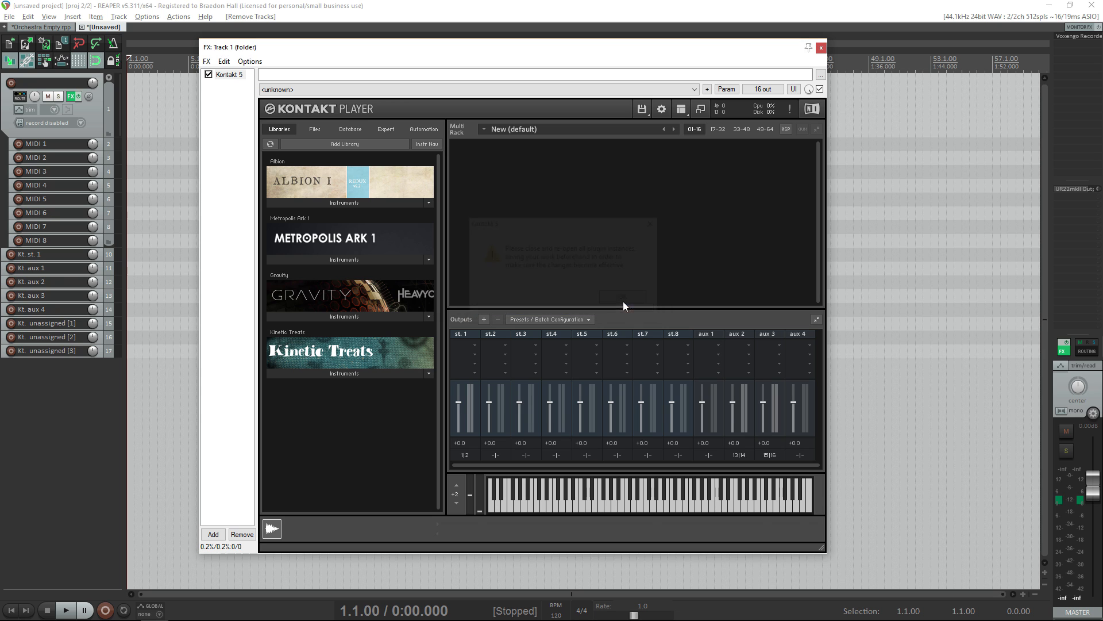
Step: Set both channels of Kontakt's aux 2 output to not connected
left_click(739, 455)
left_click(553, 270)
scroll(575, 301, "down", 4)
left_click(592, 379)
left_click(565, 278)
scroll(583, 315, "down", 4)
left_click(603, 379)
left_click(579, 374)
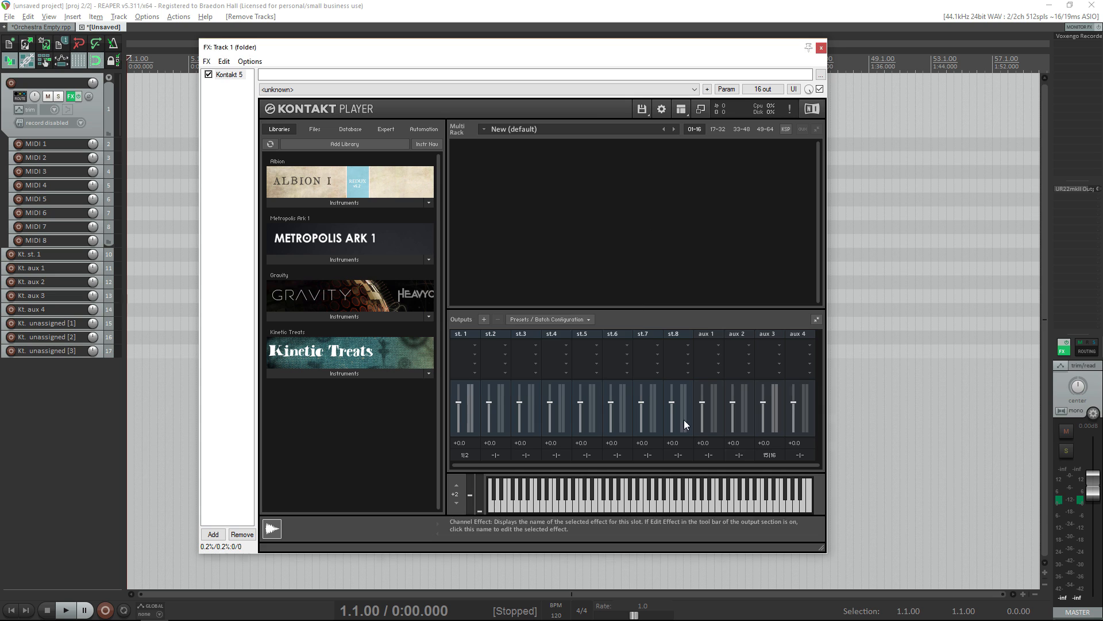
Step: Set both channels of Kontakt's aux 3 output to not connected
left_click(769, 455)
left_click(569, 269)
scroll(598, 345, "down", 5)
left_click(598, 378)
left_click(557, 277)
scroll(598, 321, "down", 5)
left_click(614, 379)
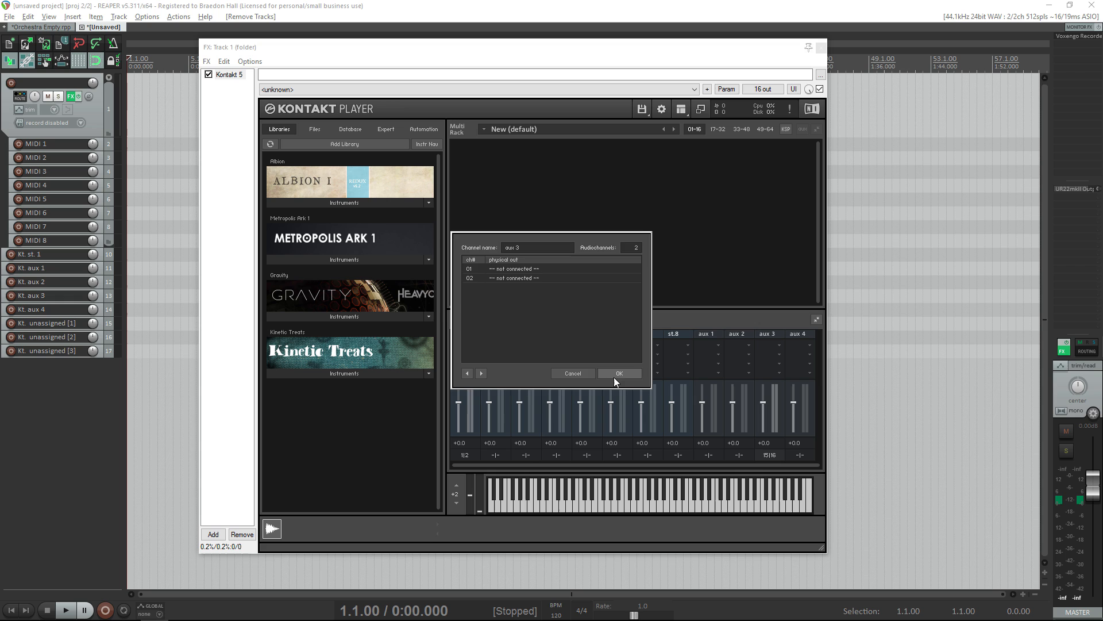
left_click(615, 375)
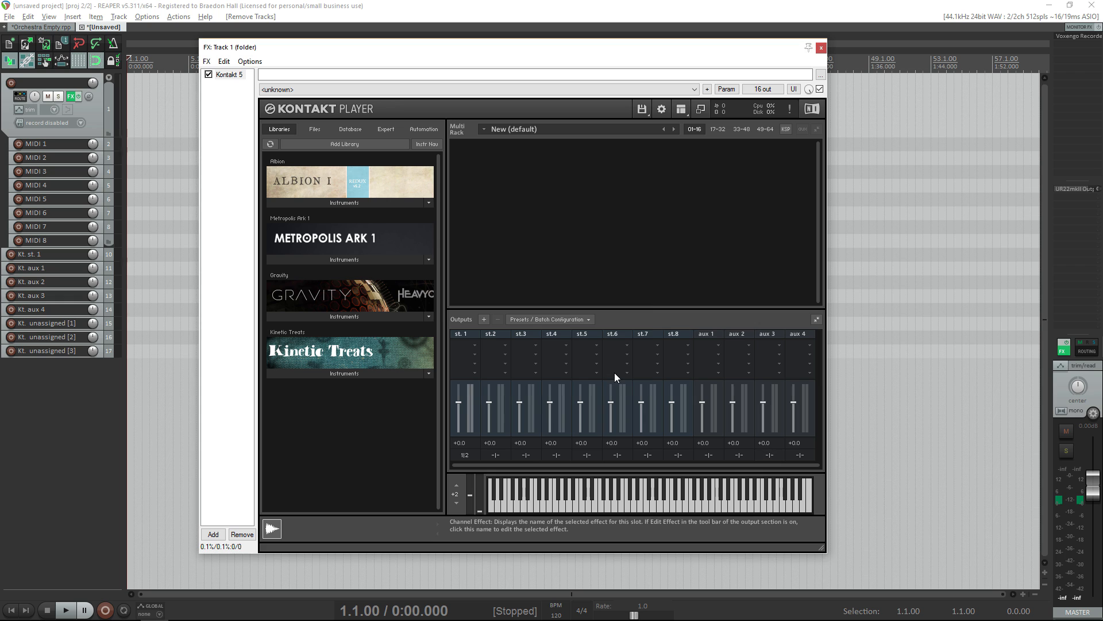
Step: Assign the st.2 output's two channels to Kt. aux 1 [1] and Kt. aux 1 [2]
left_click(494, 455)
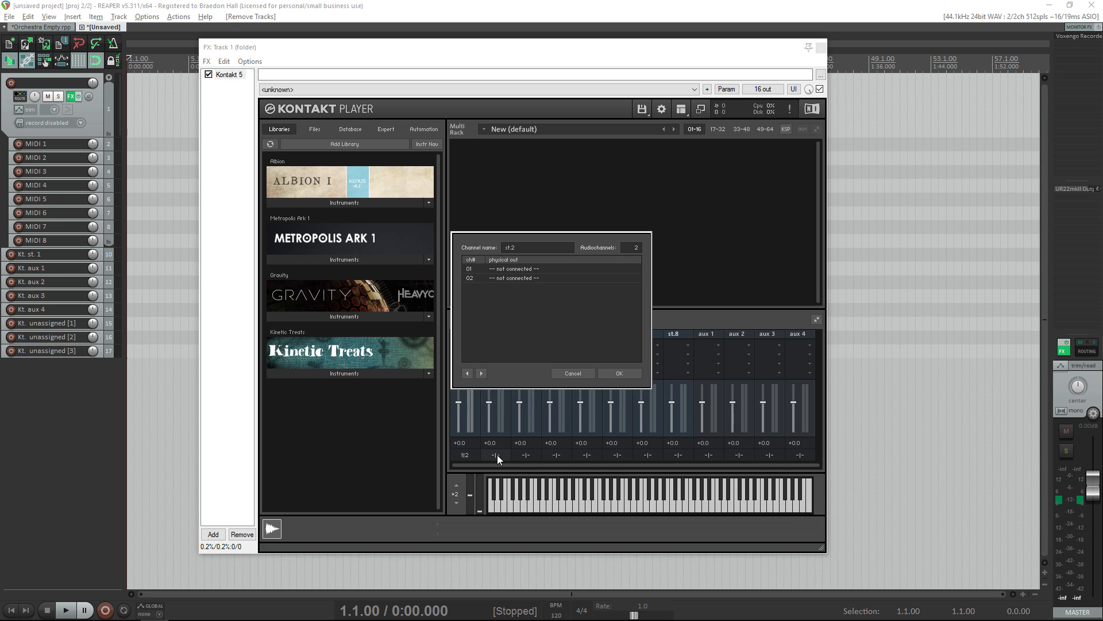
left_click(552, 268)
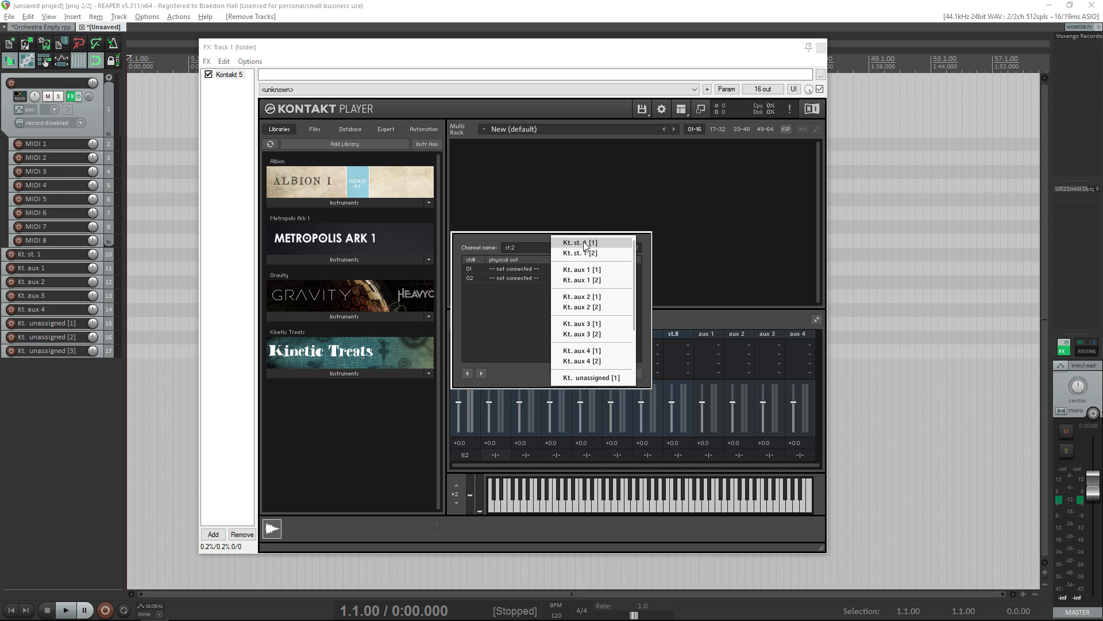
left_click(609, 270)
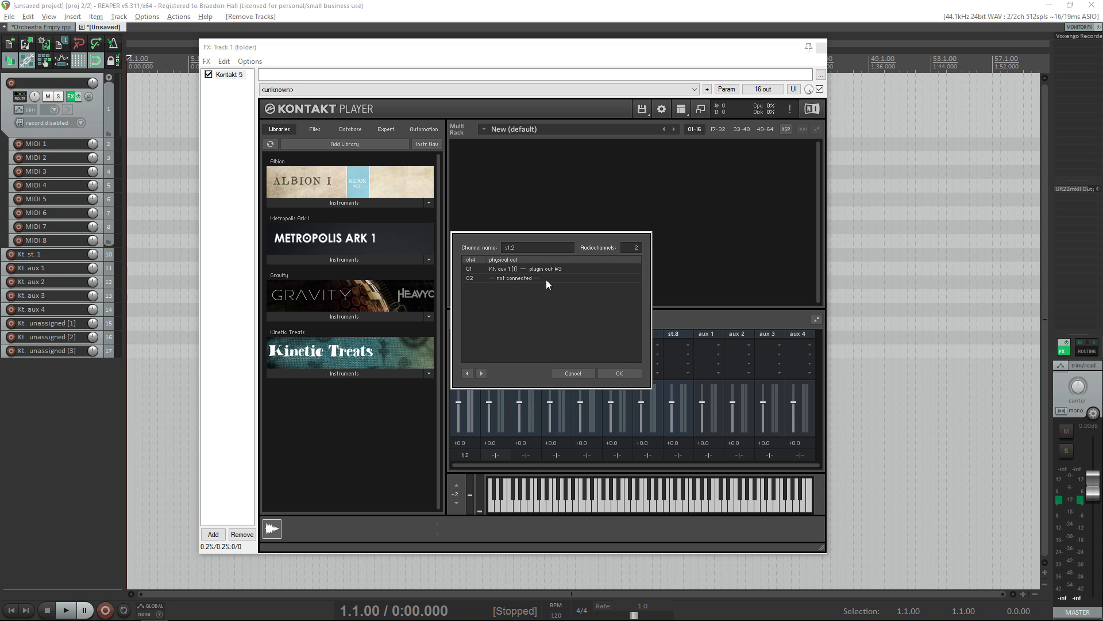
left_click(548, 279)
left_click(582, 284)
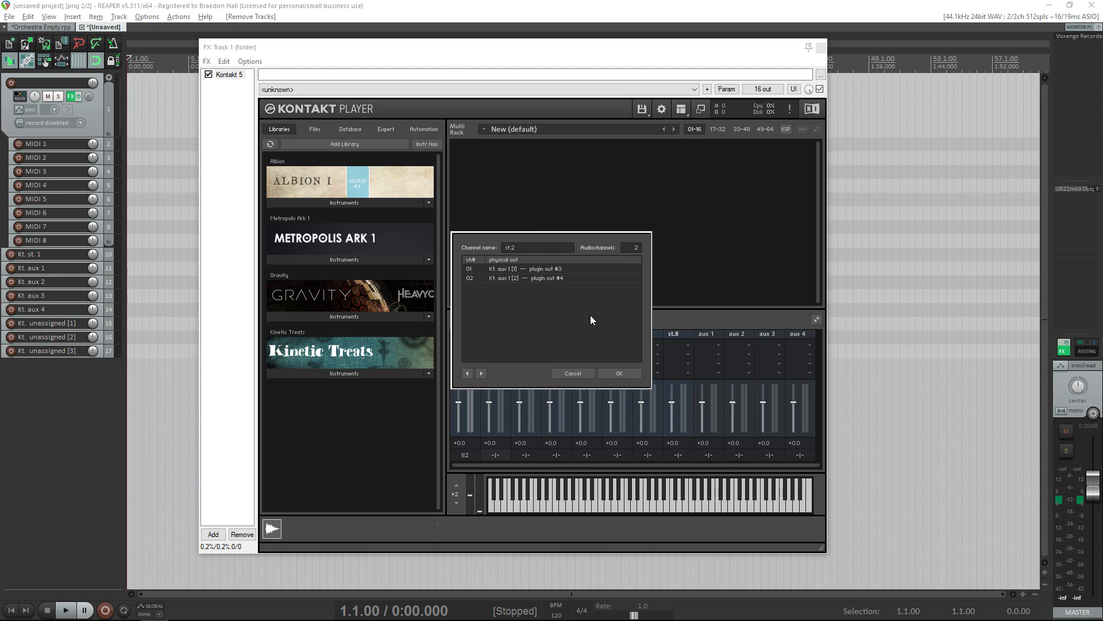
left_click(635, 373)
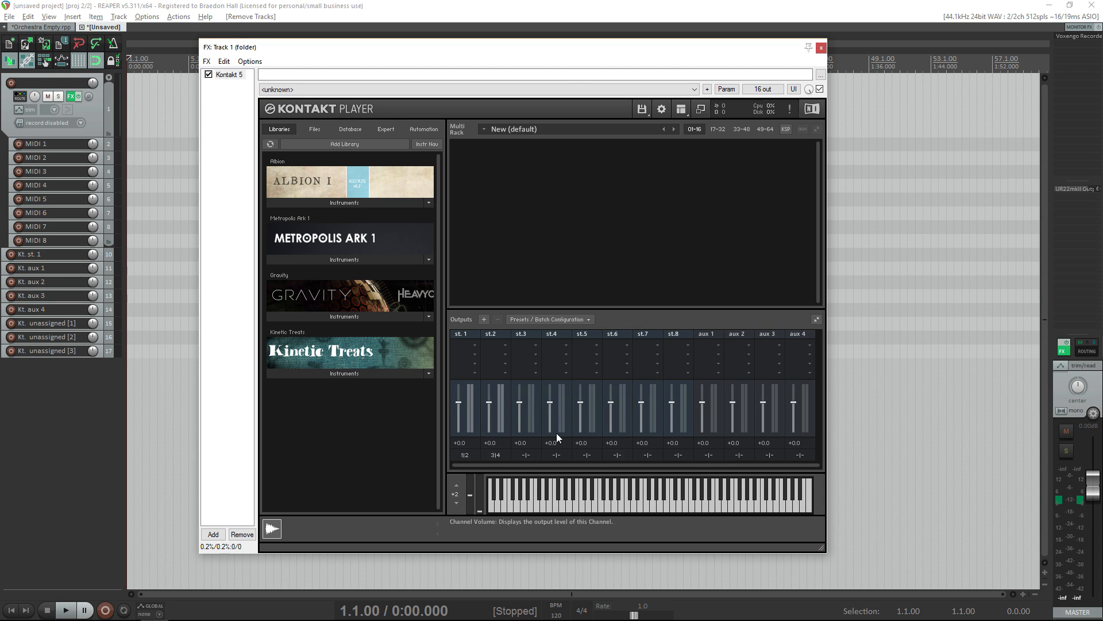
Step: Assign the st.3 output's two channels to Kt. aux 2 [1] and Kt. aux 2 [2]
left_click(524, 454)
left_click(538, 270)
left_click(566, 296)
left_click(542, 279)
left_click(569, 307)
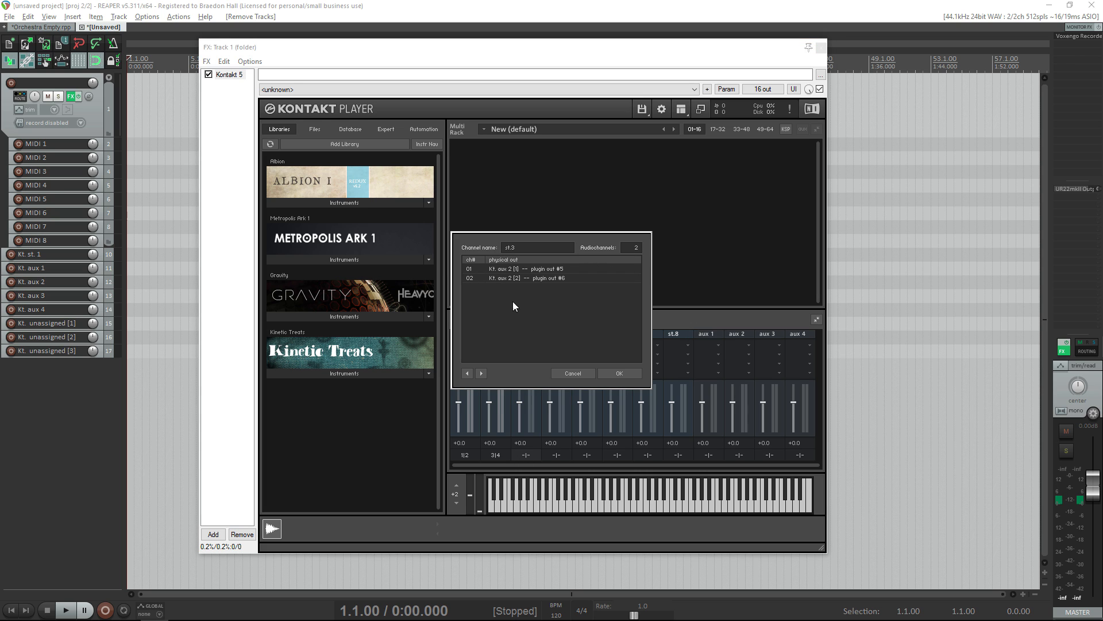
left_click(615, 374)
Step: Assign the st.4 output's two channels to Kt. aux 3 [1] and Kt. aux 3 [2]
left_click(555, 455)
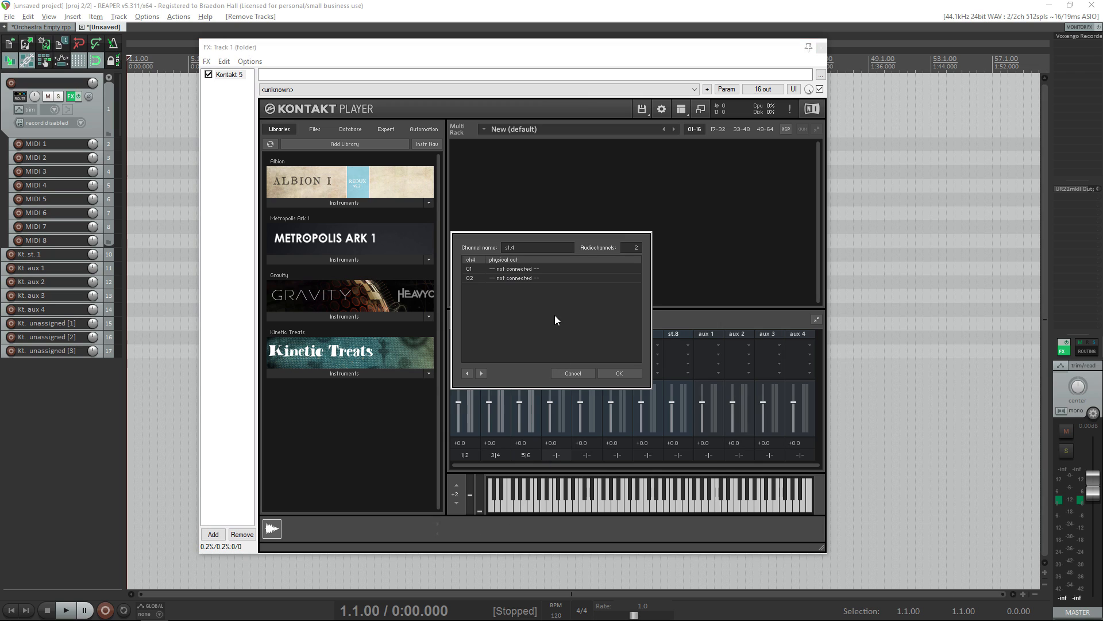
left_click(540, 269)
left_click(570, 291)
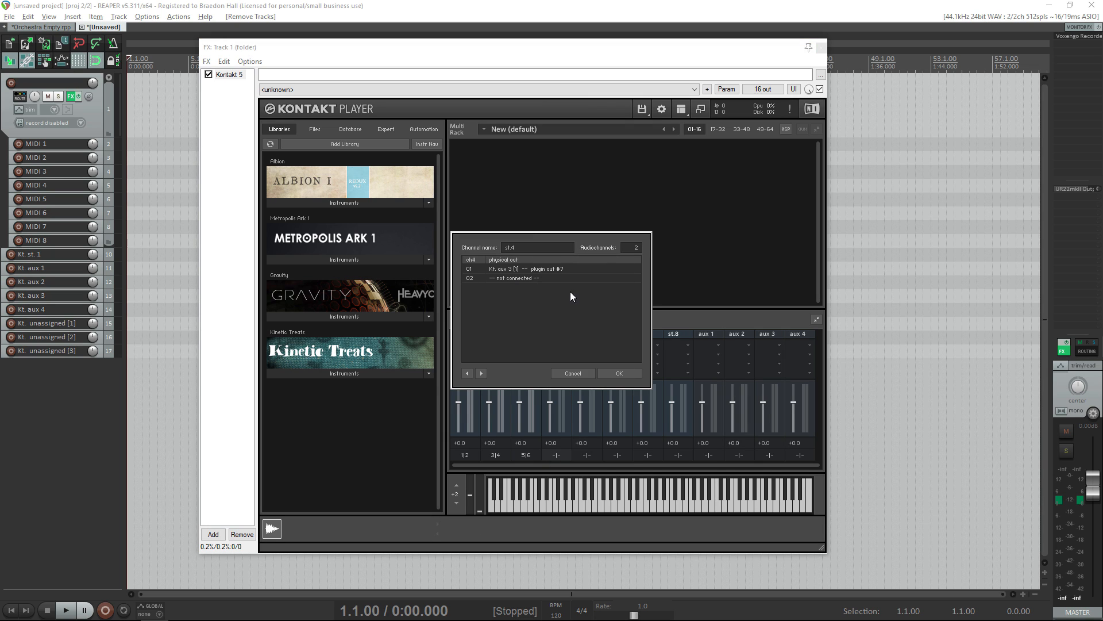
left_click(543, 277)
left_click(590, 331)
left_click(621, 373)
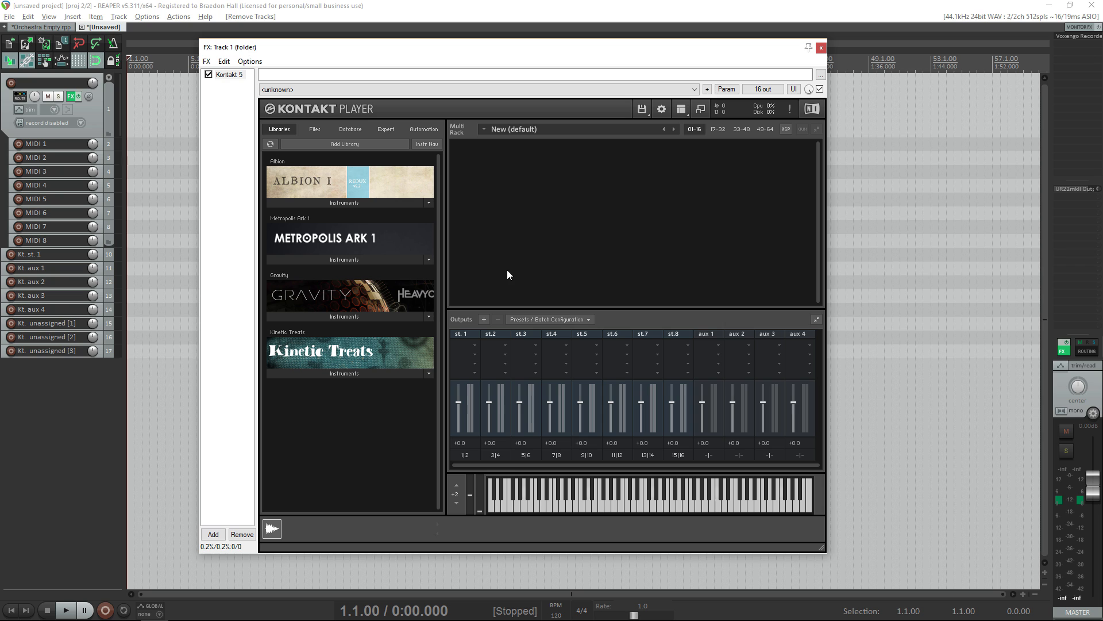
Step: Load String Hi - Long.nki from the Albion library's instruments into the Kontakt rack
left_click(347, 205)
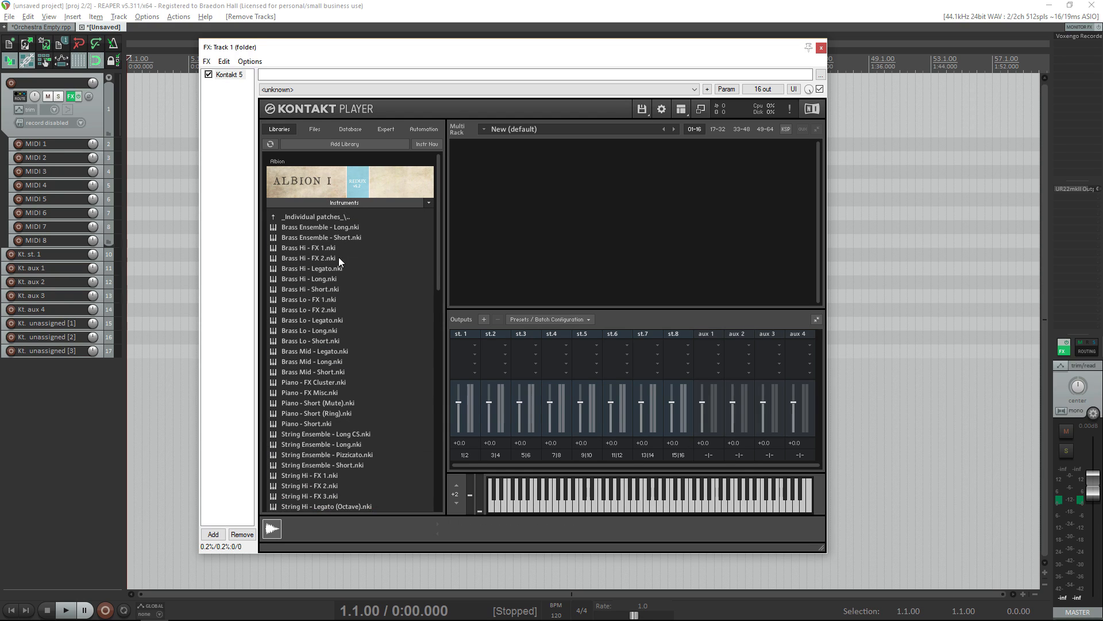
scroll(340, 270, "down", 2)
scroll(341, 298, "down", 2)
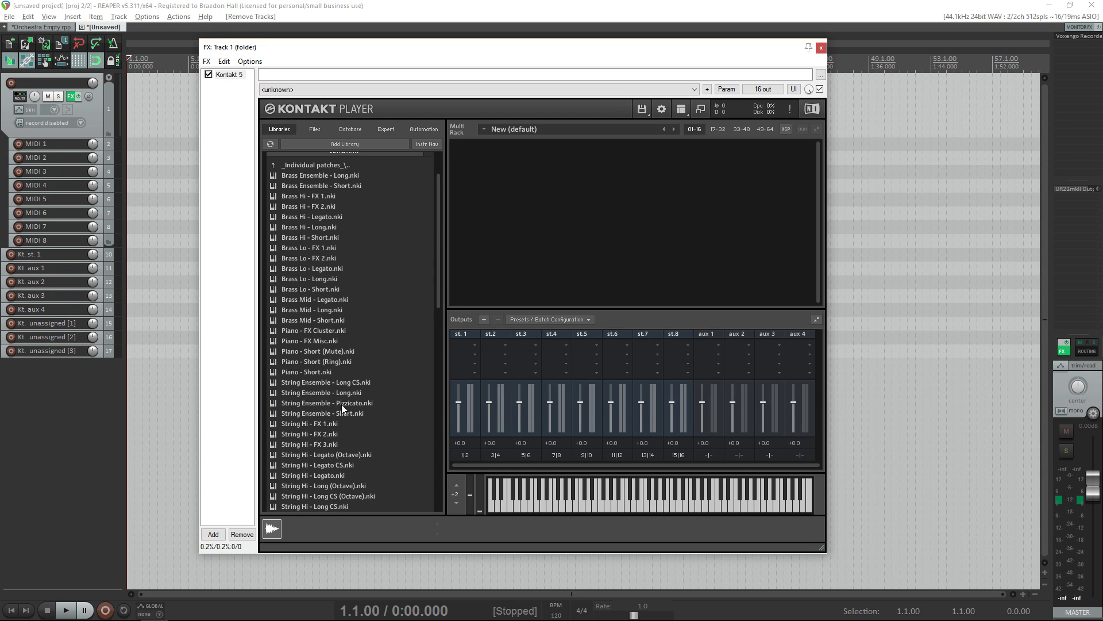
scroll(333, 494, "down", 2)
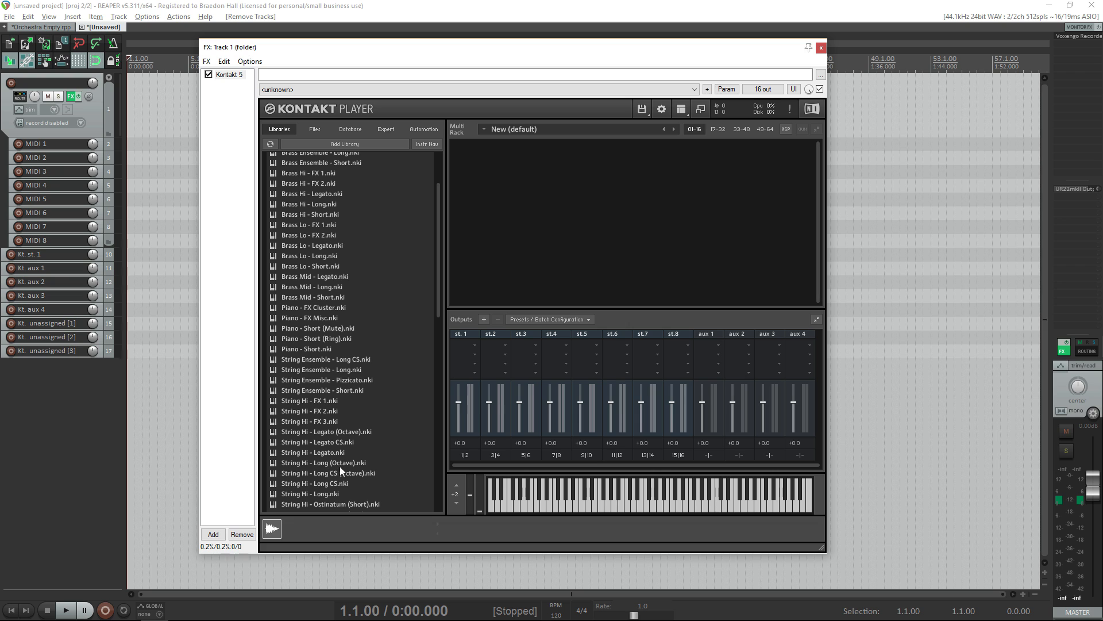
left_click_drag(320, 497, 524, 163)
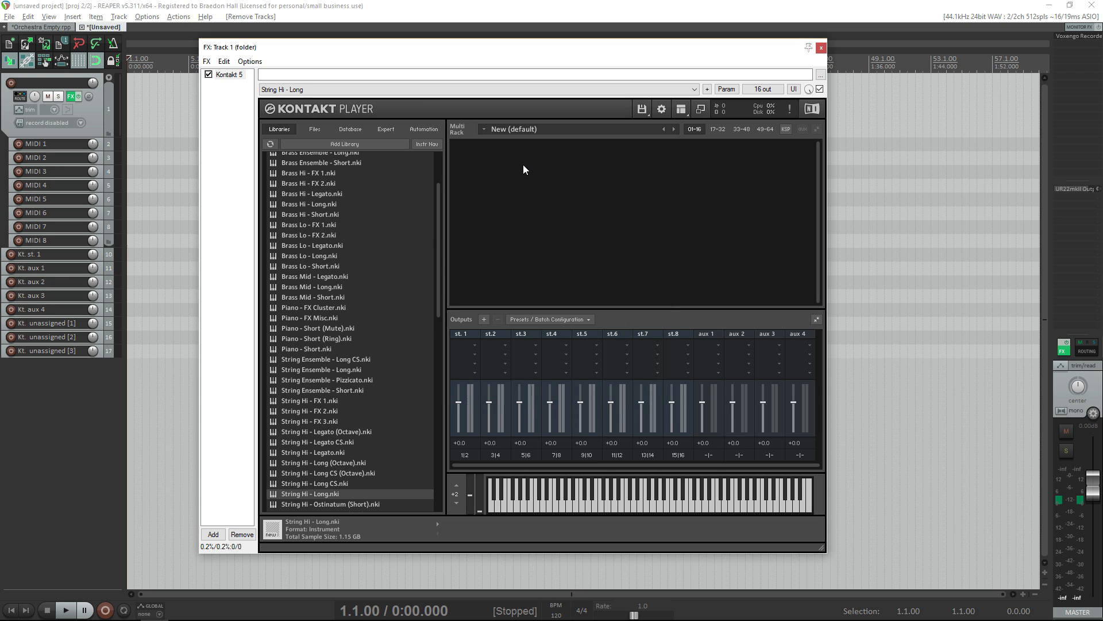
Step: Rename the Kontakt folder track as Strings and the MIDI 1 track as Longs
left_click(45, 81)
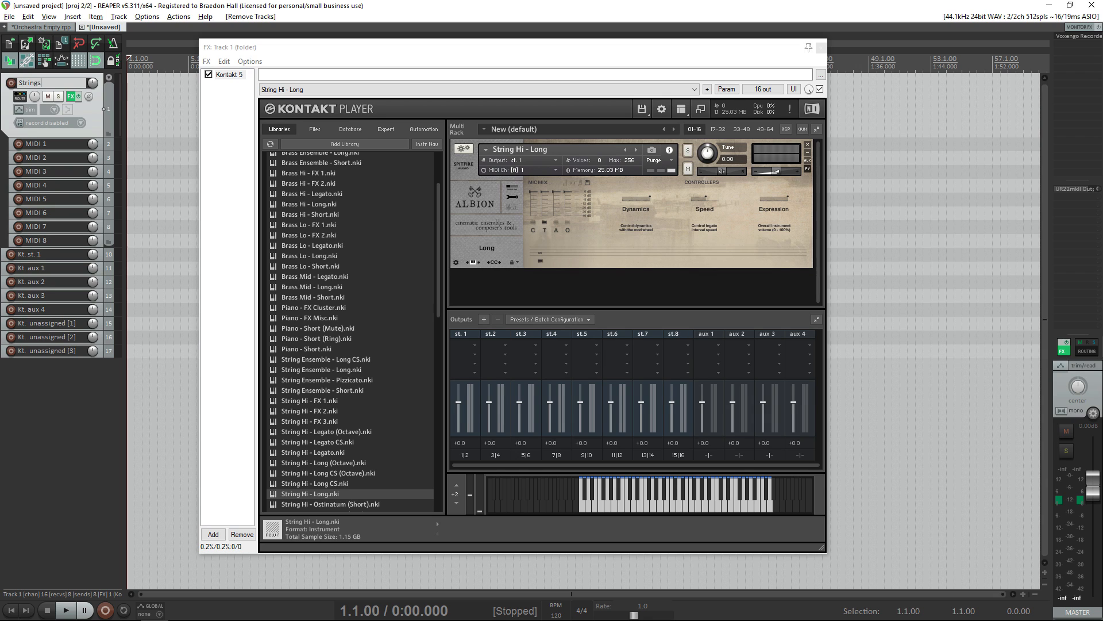
type("Strings")
double_click(45, 144)
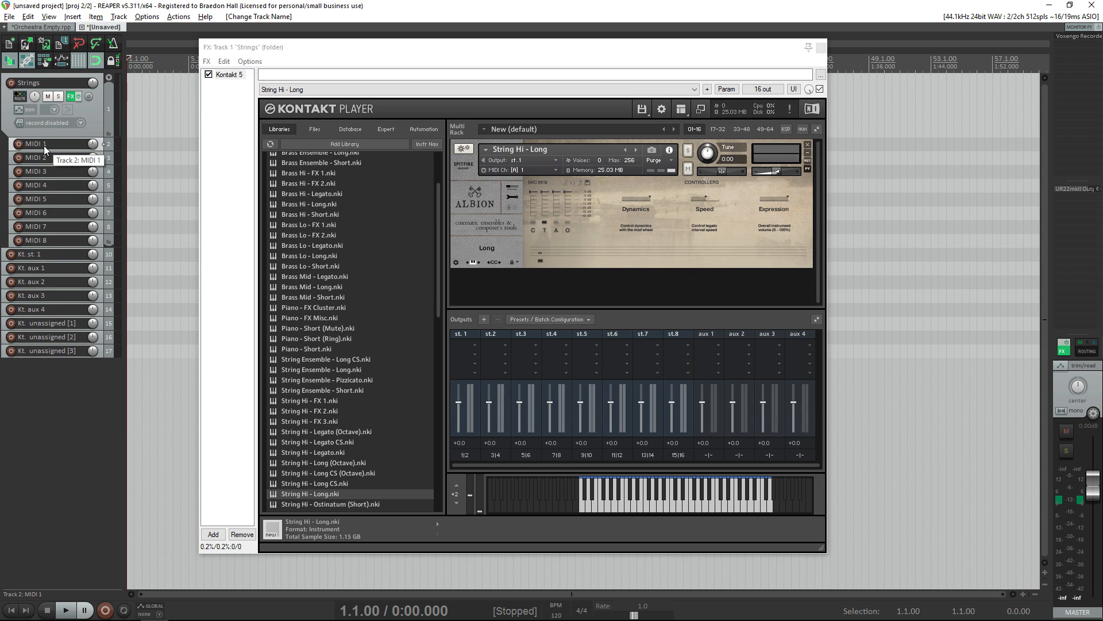
type("Lo")
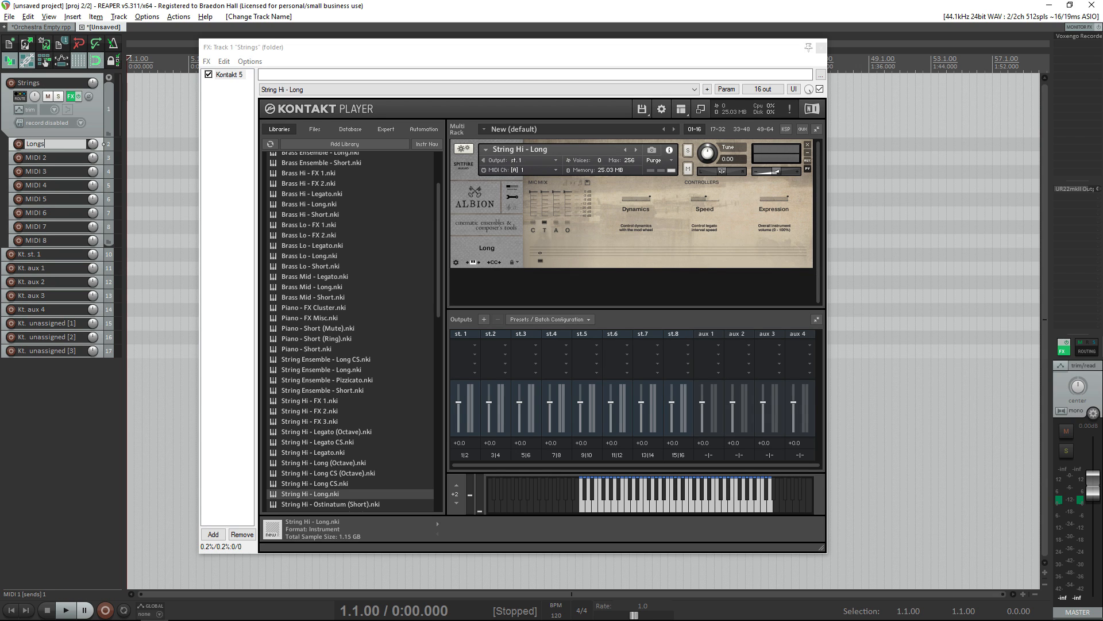
type("ngs")
key("Return")
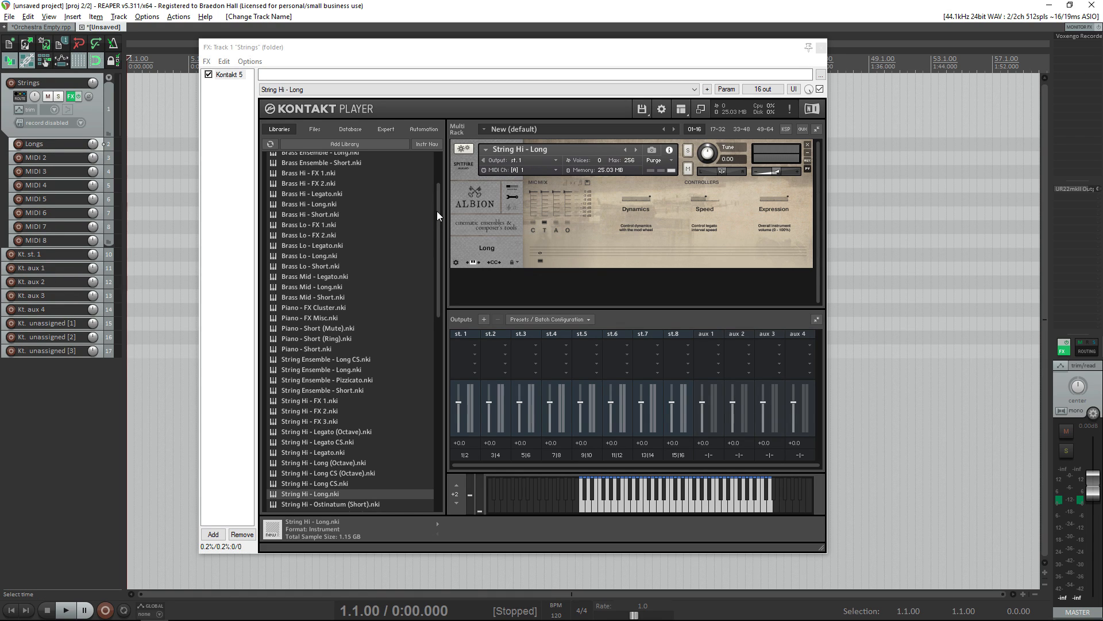
Step: Enable input monitoring for all eight MIDI tracks, from Longs to MIDI 8
left_click_drag(436, 216, 436, 175)
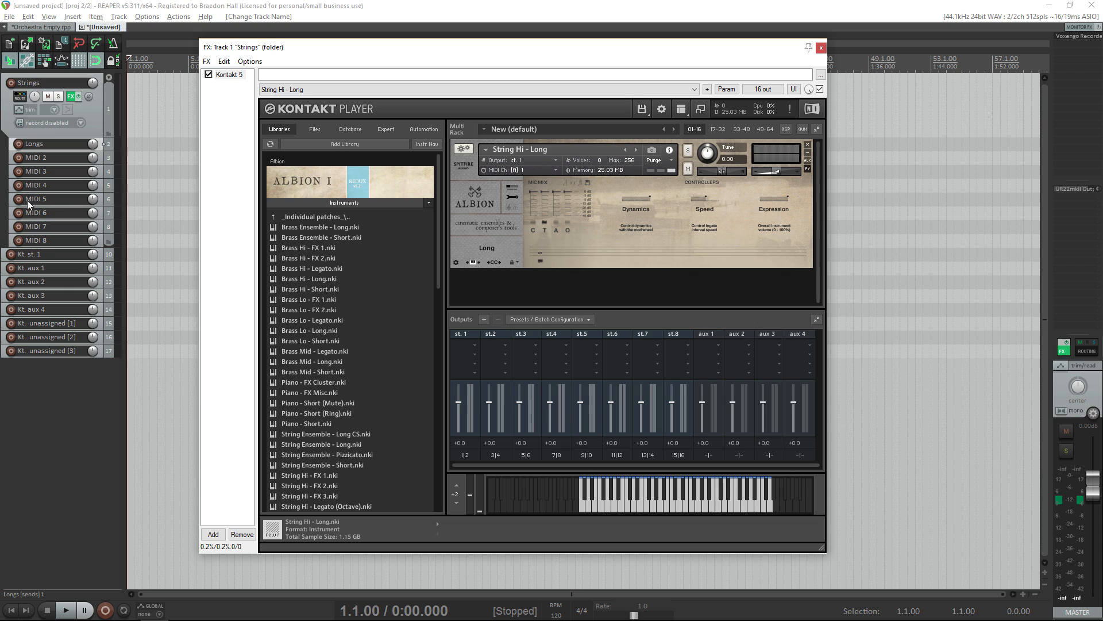
left_click(12, 243, "shift")
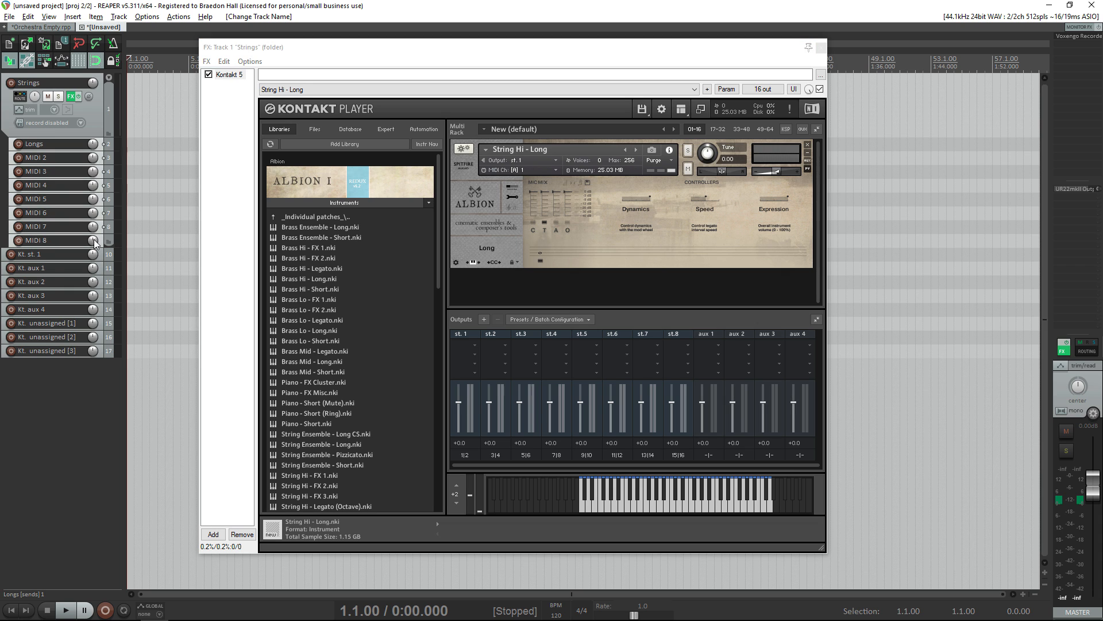
right_click(19, 146)
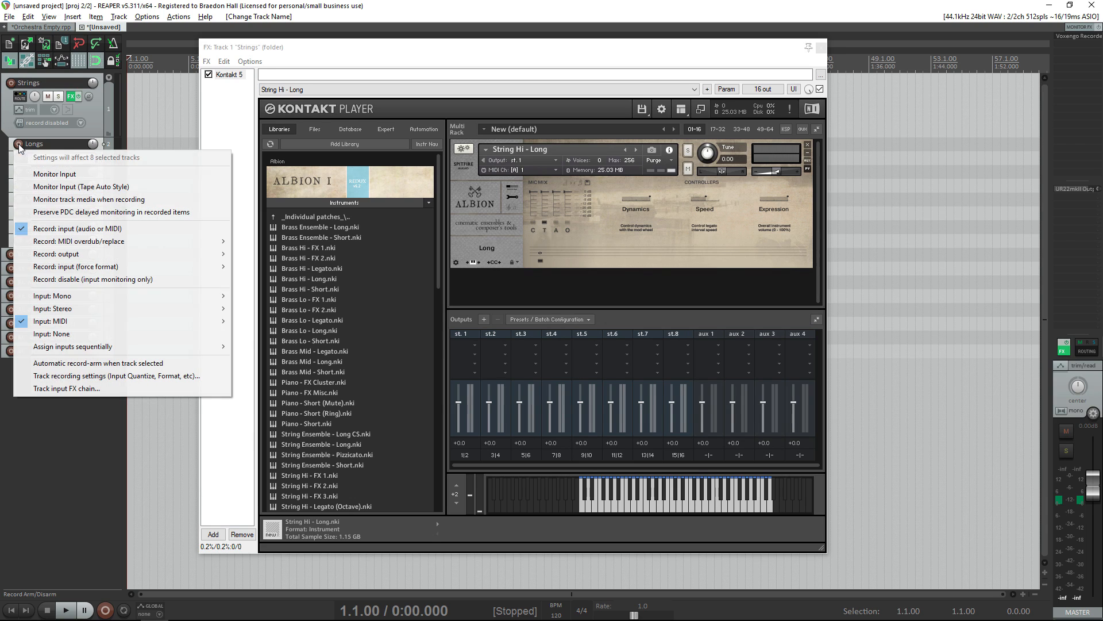
left_click(80, 173)
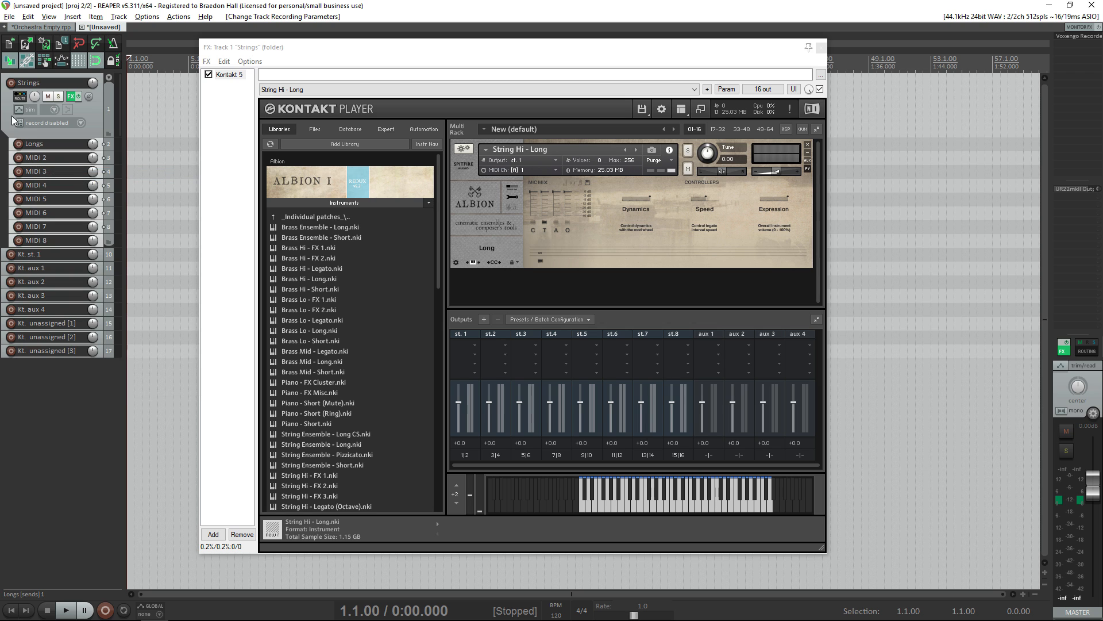
Step: Record-arm the Longs track temporarily to test its patch, and hide Kontakt's Outputs section
left_click(18, 144)
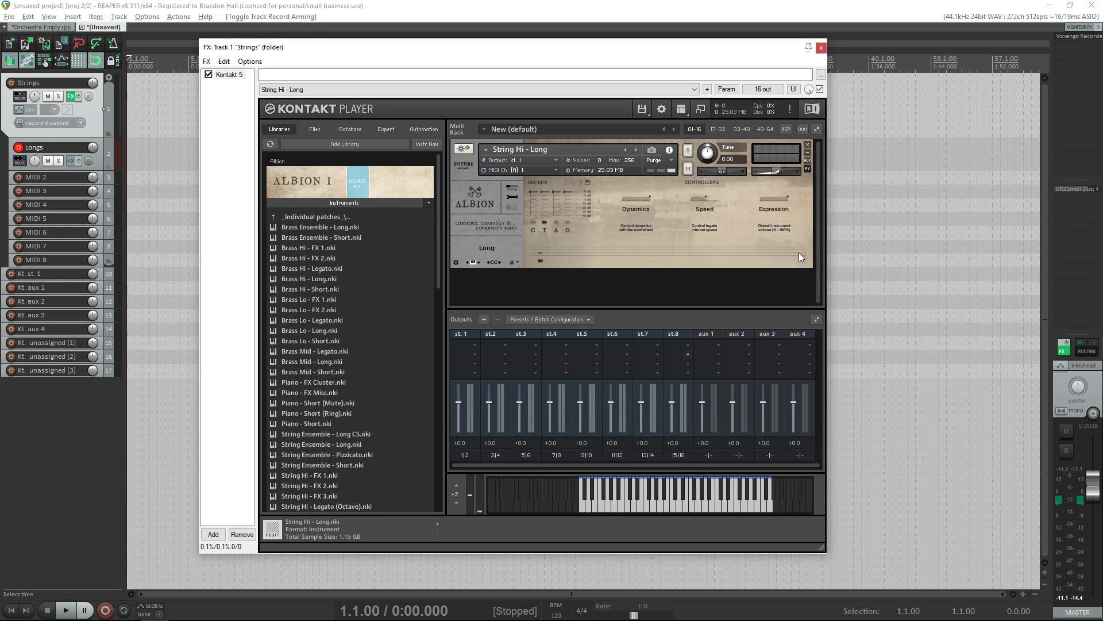
left_click(681, 109)
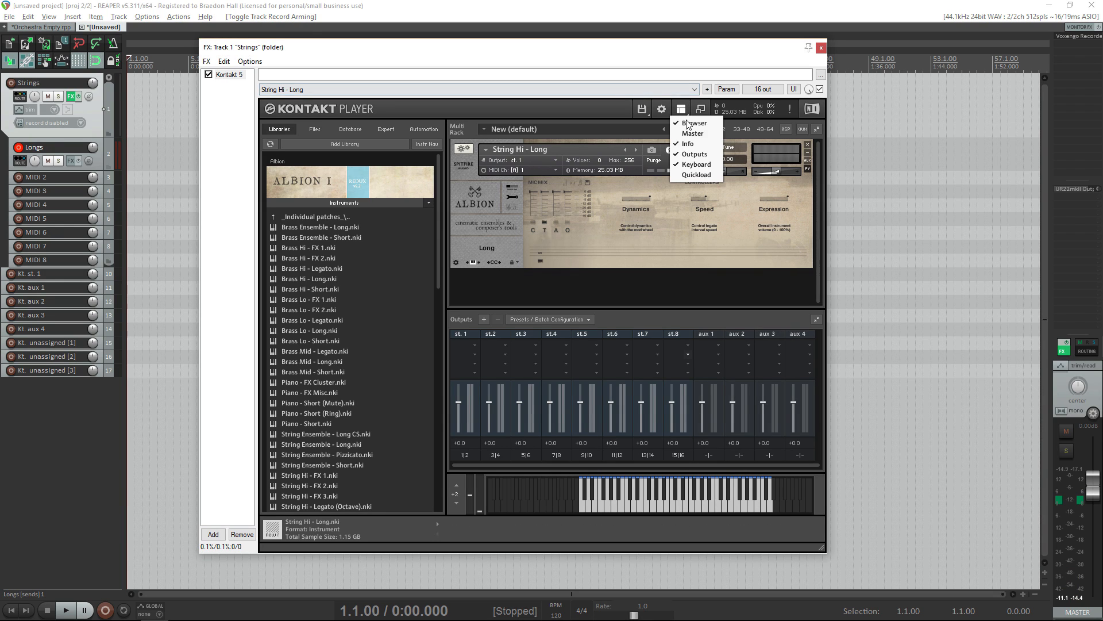
left_click(695, 154)
left_click(23, 158)
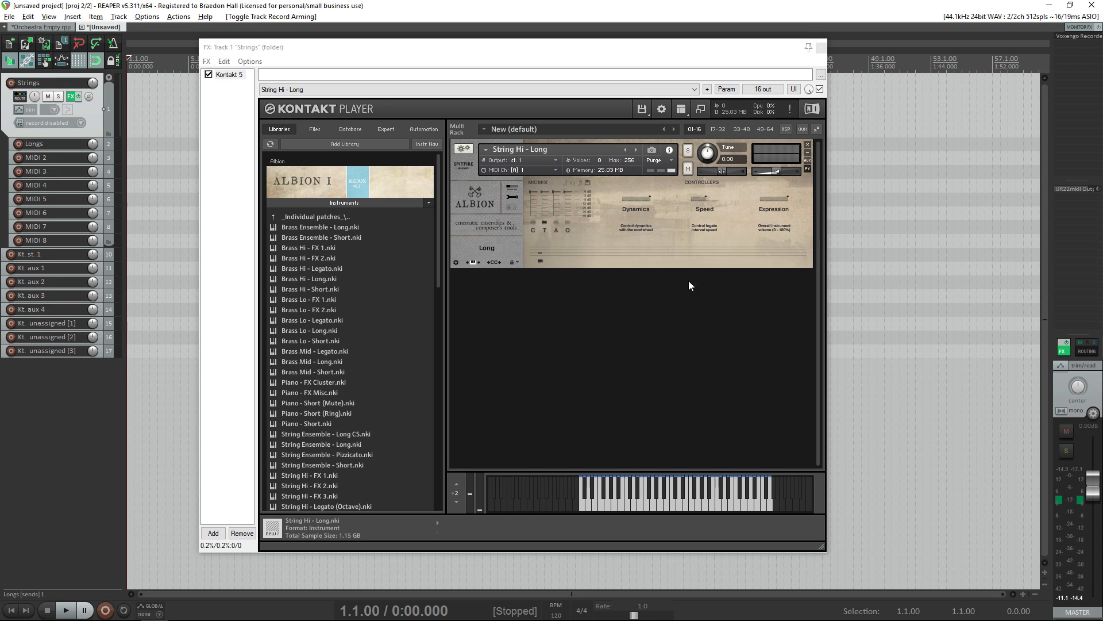
Step: Load String Hi - Short.nki from the Albion instruments into the Kontakt rack as a second patch
left_click_drag(503, 51, 532, 56)
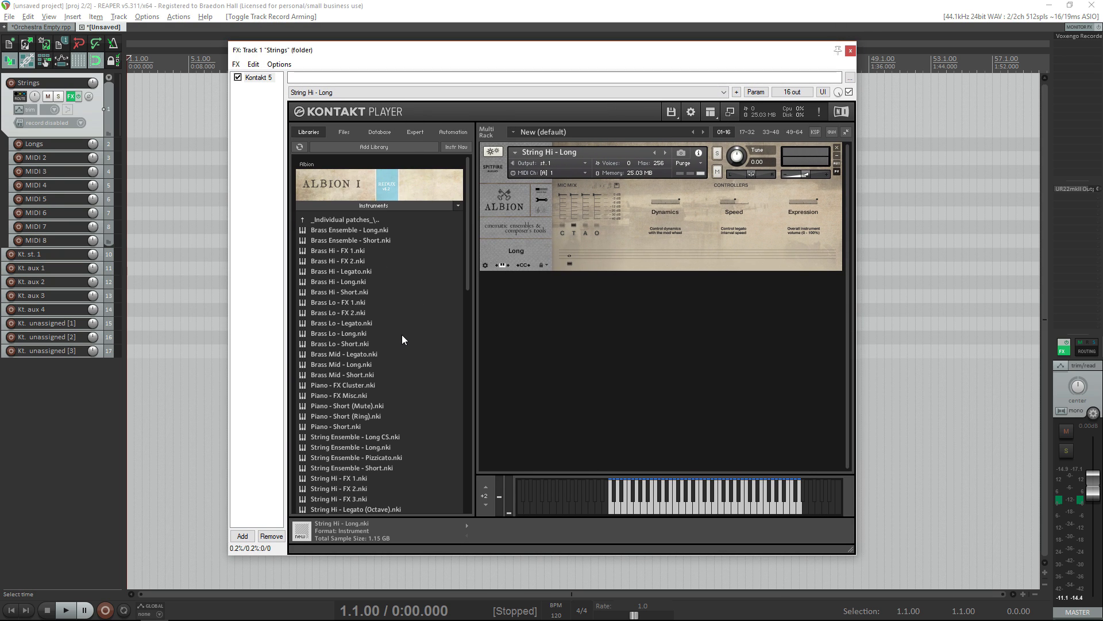
scroll(402, 334, "down", 4)
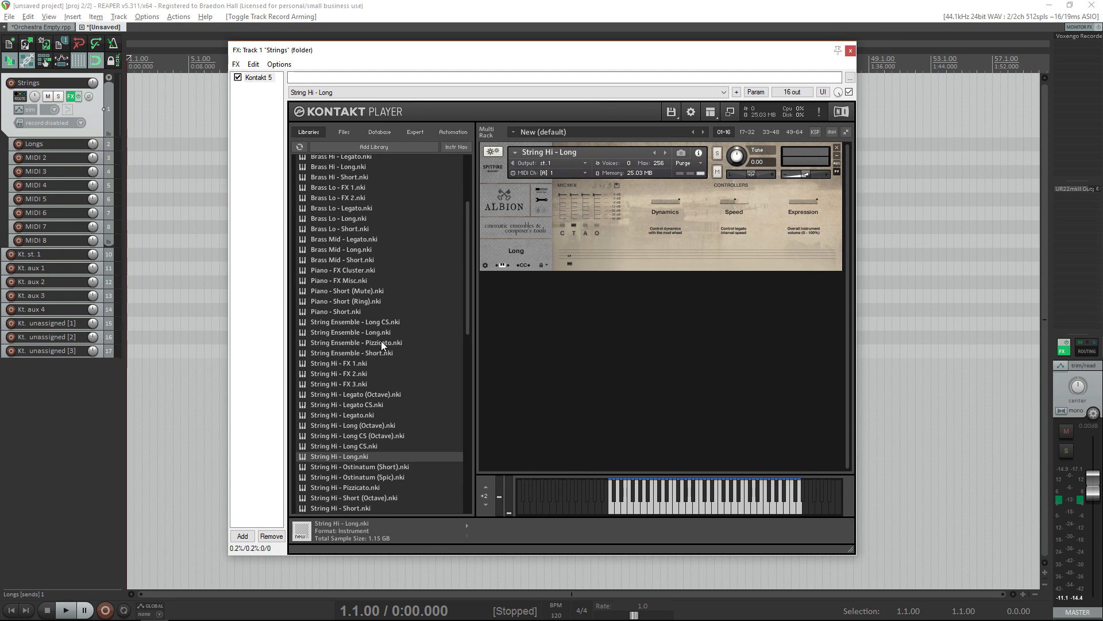
left_click(367, 505)
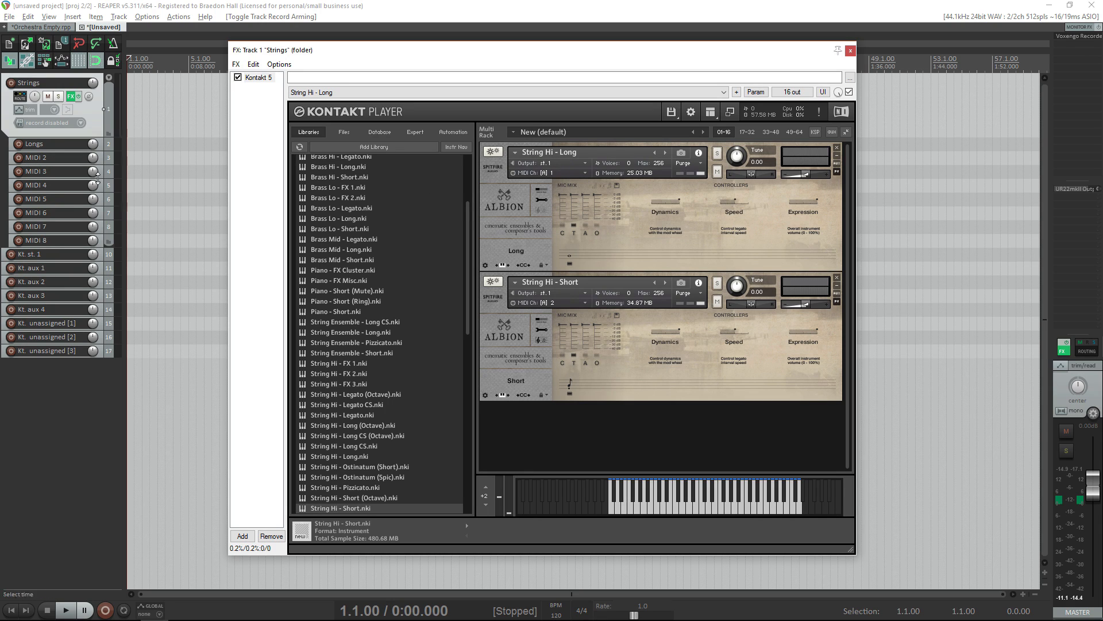
Step: Rename the MIDI 2 track as Shorts
double_click(46, 162)
type("Shor")
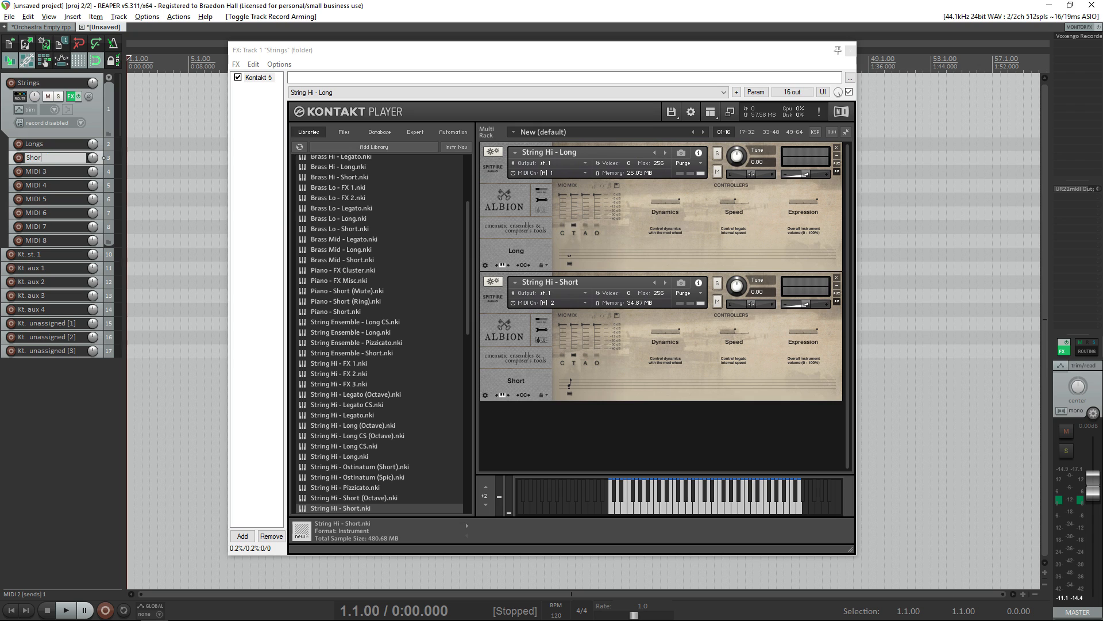
type("ts")
key("Return")
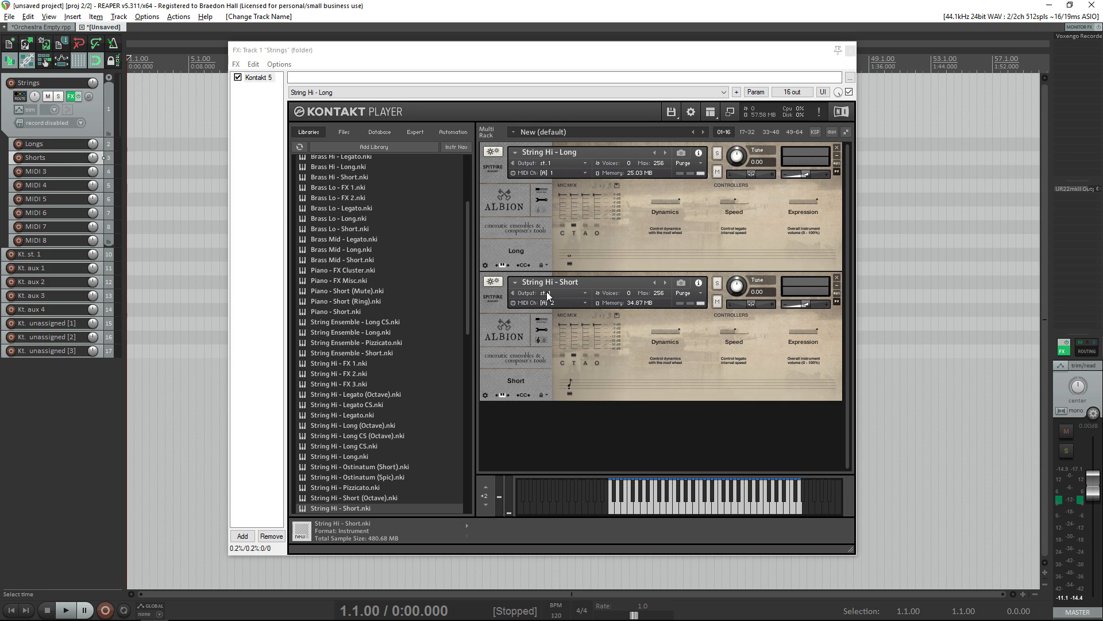
Step: Route the String Hi - Short patch to Kontakt output st.2 (channels 3|4)
left_click(584, 292)
left_click(585, 292)
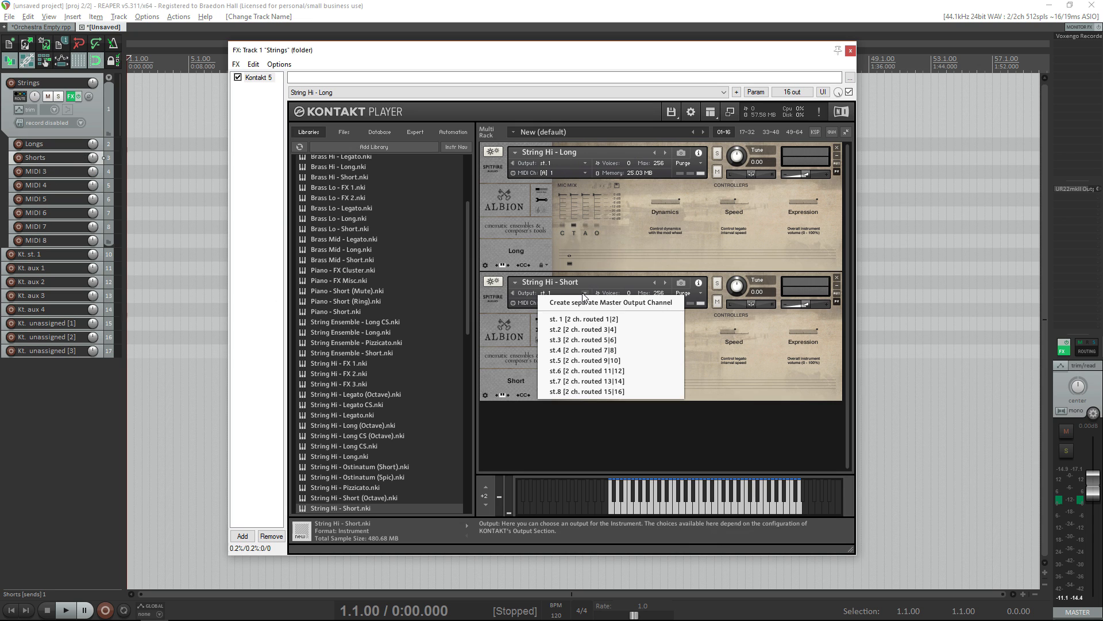
left_click(567, 329)
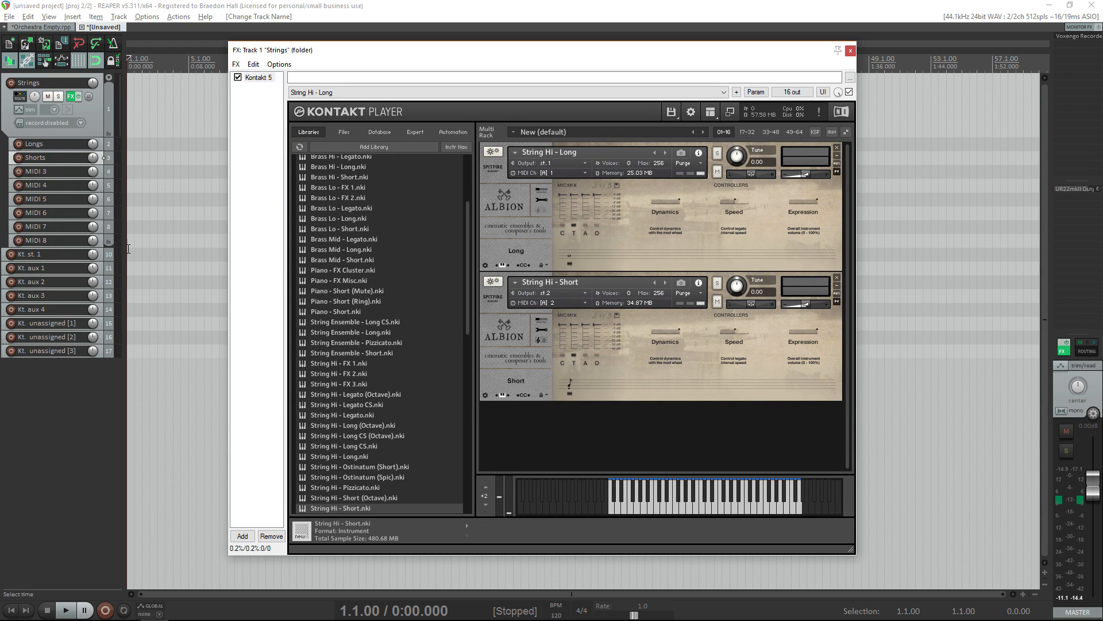
Step: Show the mixer in place of the Kontakt window, and record-arm Shorts and Longs in turn to test their outputs
left_click(18, 158)
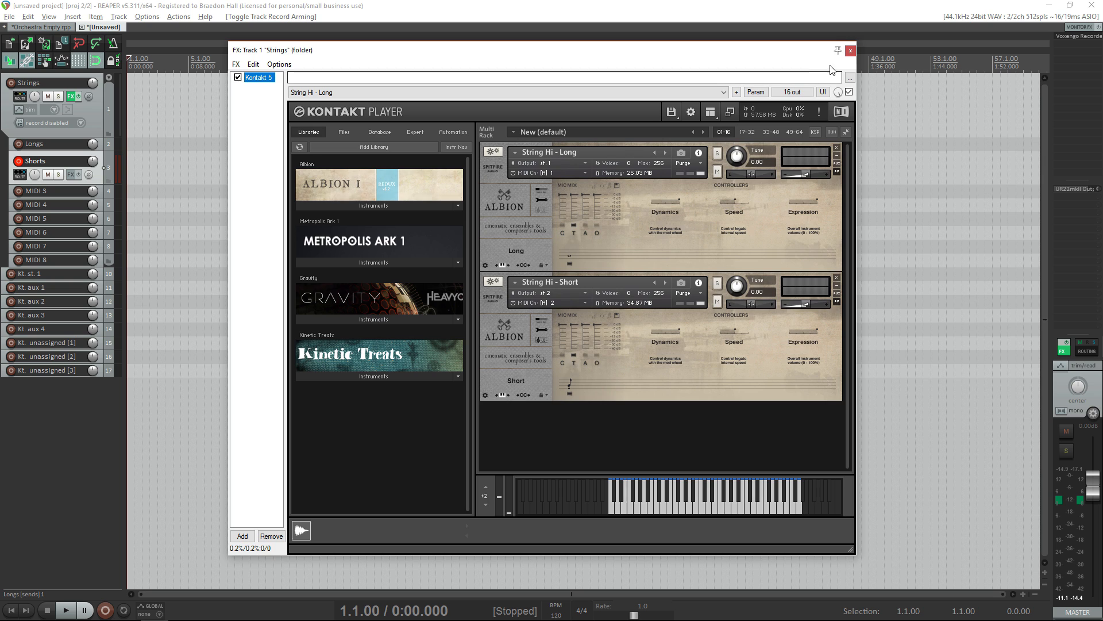
left_click(851, 50)
key("ctrl+m")
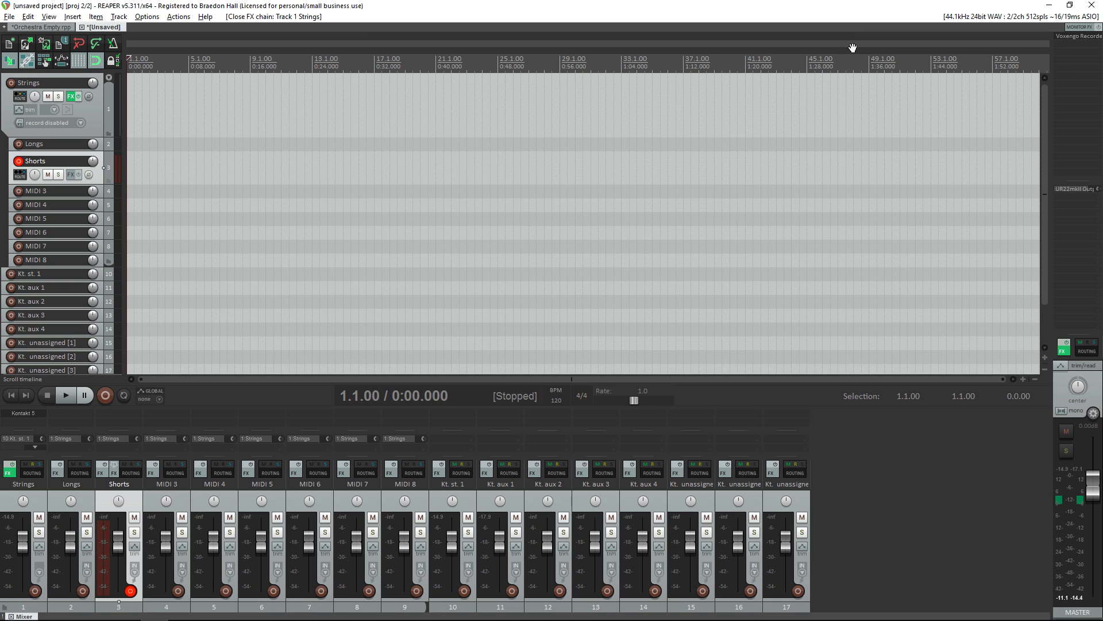
left_click(20, 160)
scroll(35, 149, "down", 1)
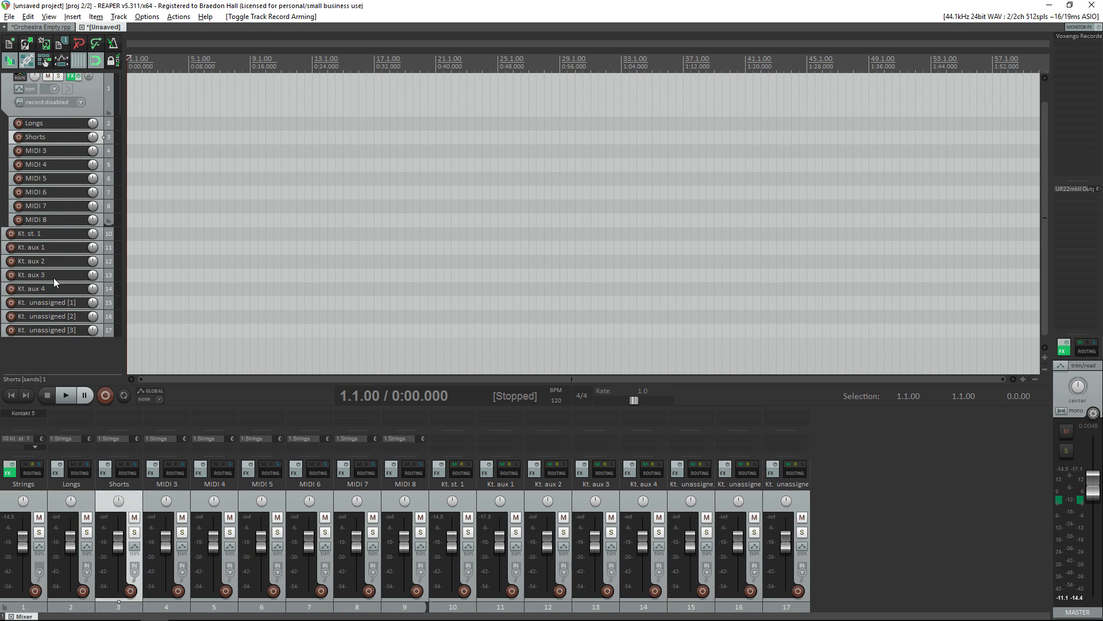
left_click(19, 123)
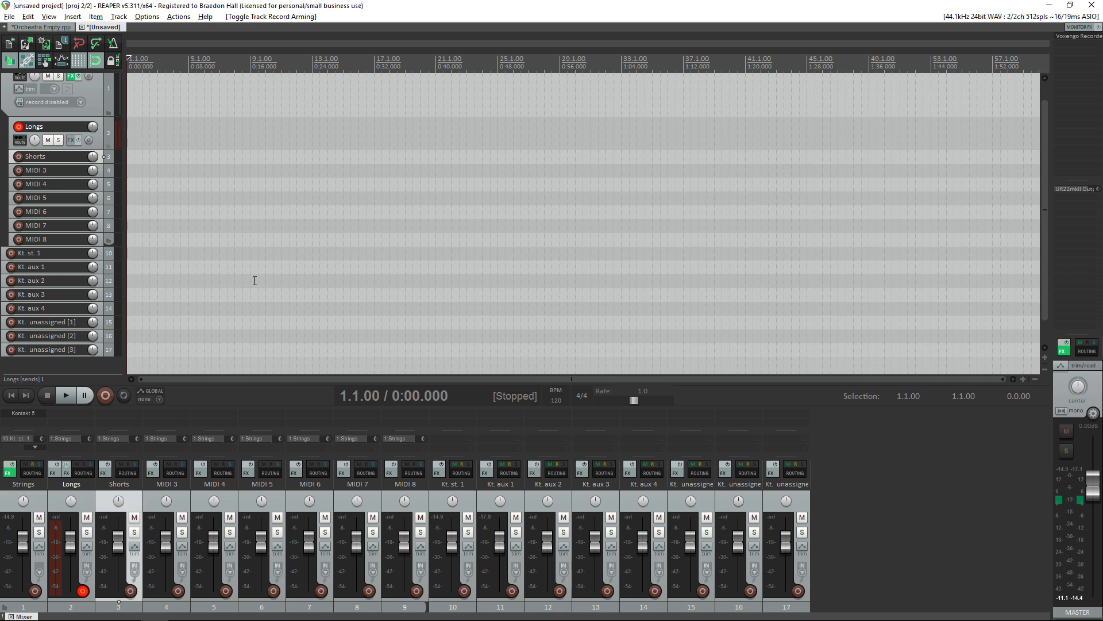
Step: Hide the Kontakt audio tracks 10 to 17 from the track panel and tracks 1 to 9 from the mixer
key("ctrl+shift+m")
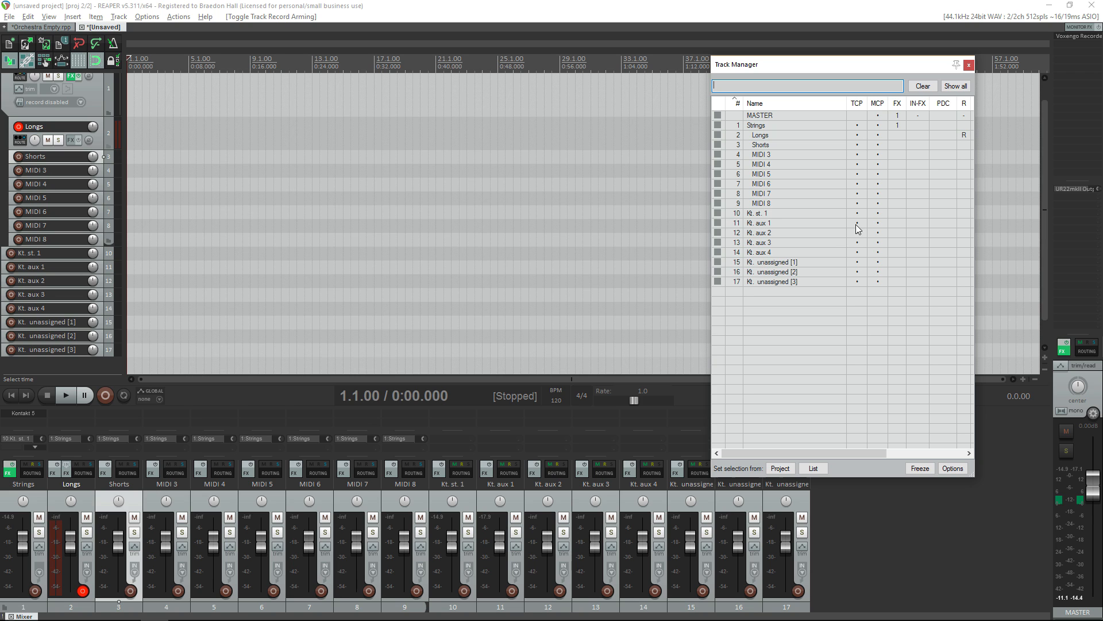
left_click_drag(856, 214, 858, 287)
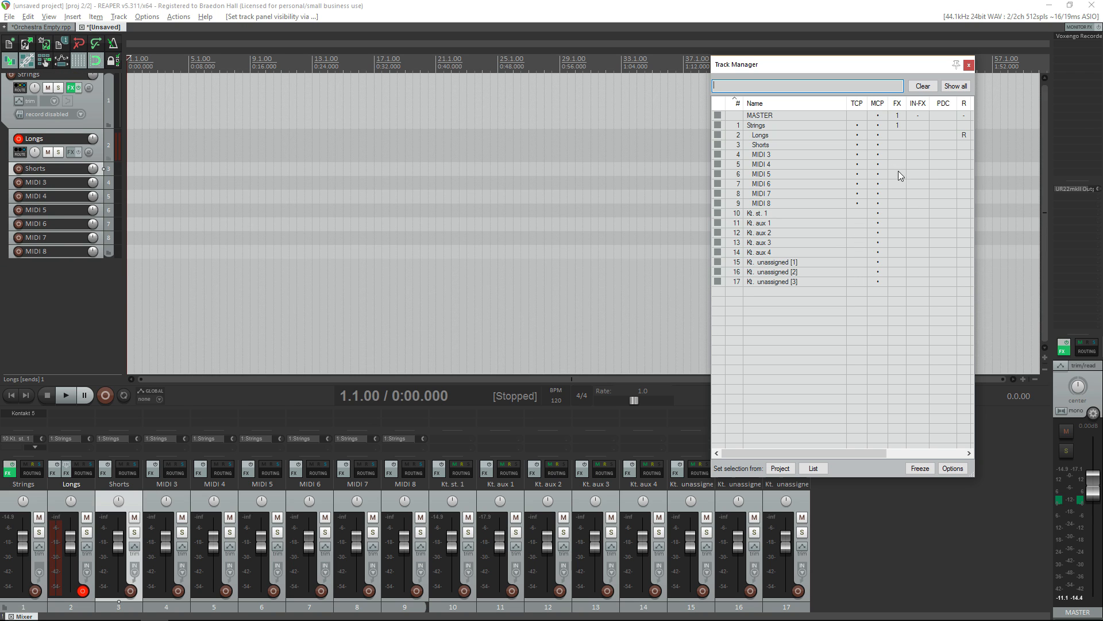
scroll(215, 164, "up", 1)
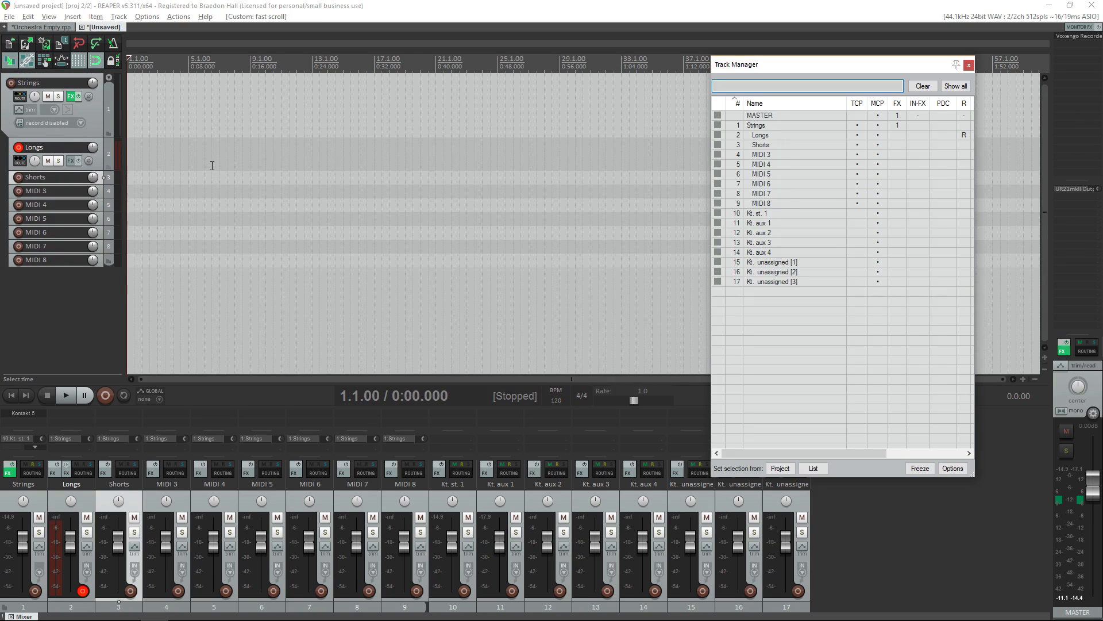
left_click_drag(883, 204, 877, 127)
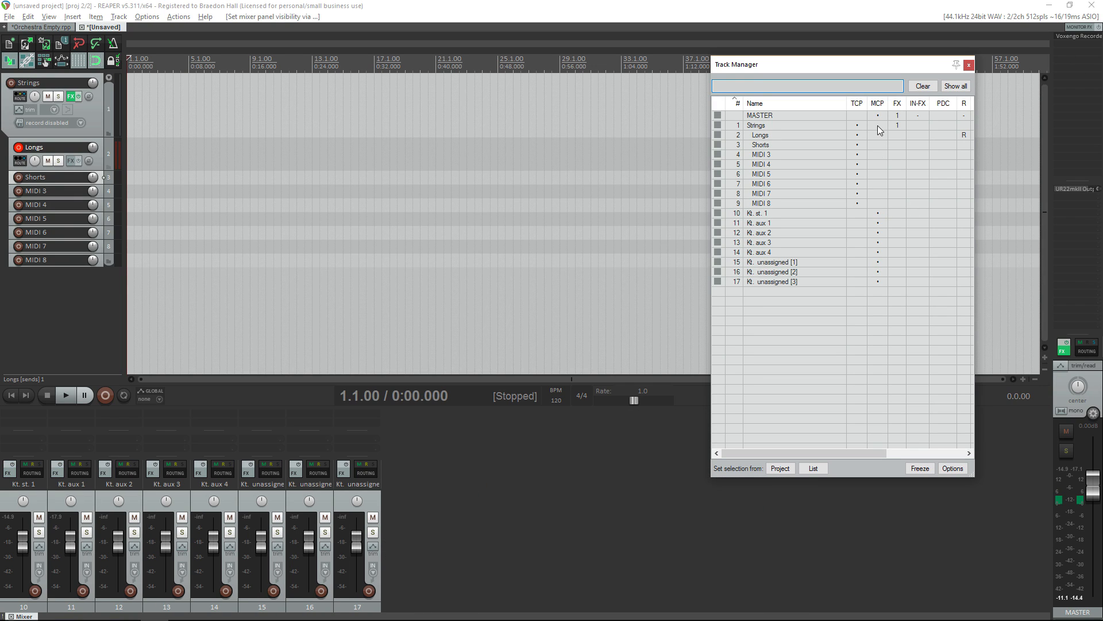
left_click(969, 65)
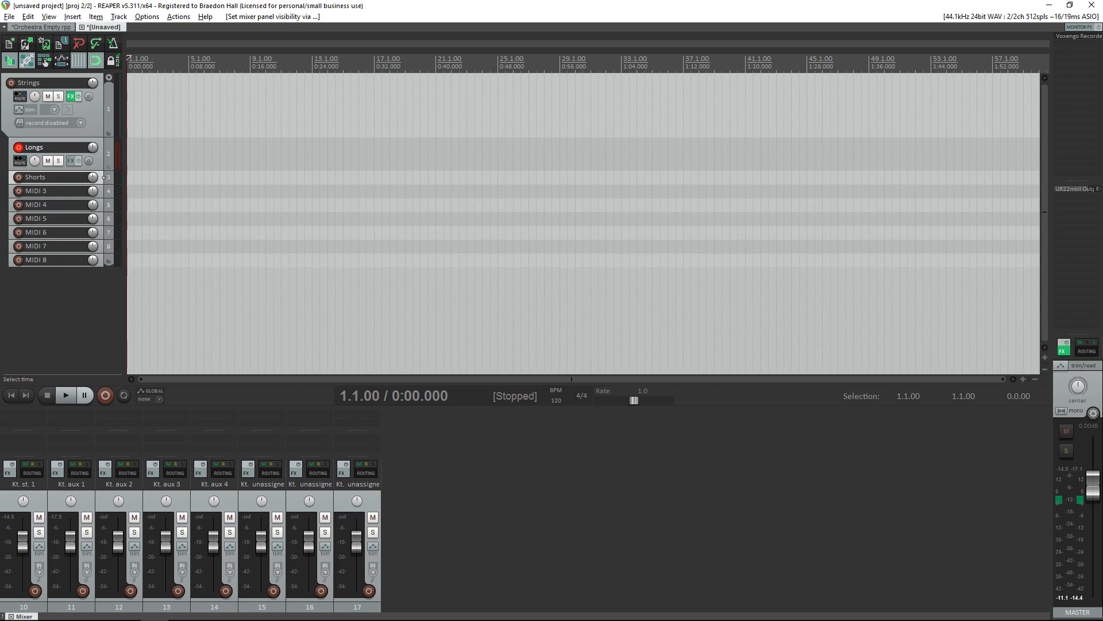
Step: Rename the Kt. st. 1 and Kt. aux 1 mixer tracks as Longs and Shorts, and disarm the Longs MIDI track
double_click(26, 484)
type("Longs")
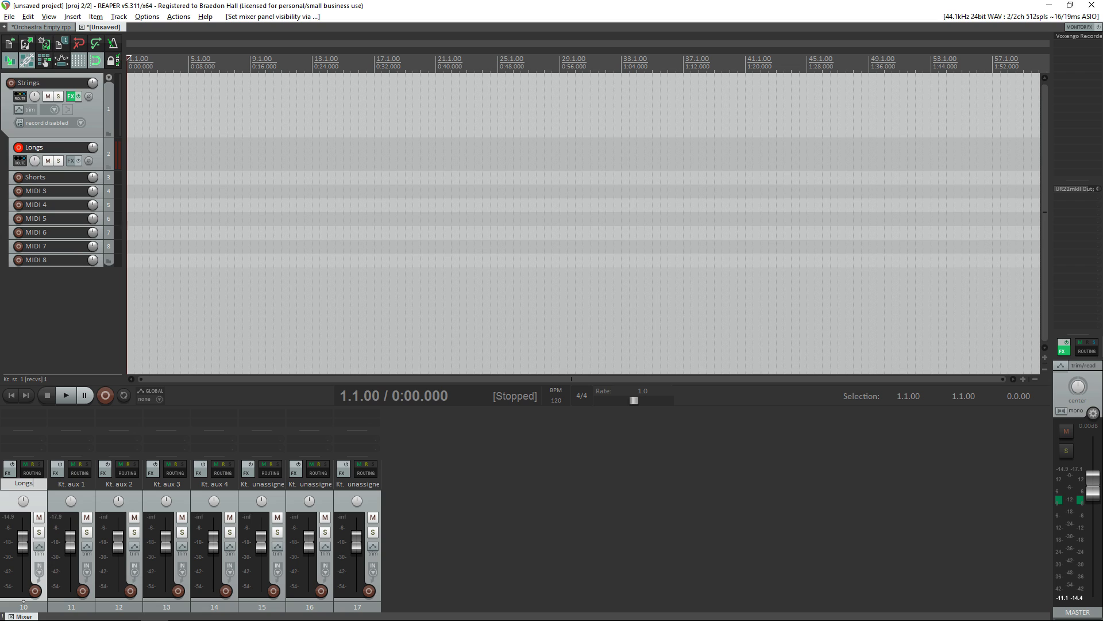
key("Tab")
type("Shorts")
left_click(30, 484)
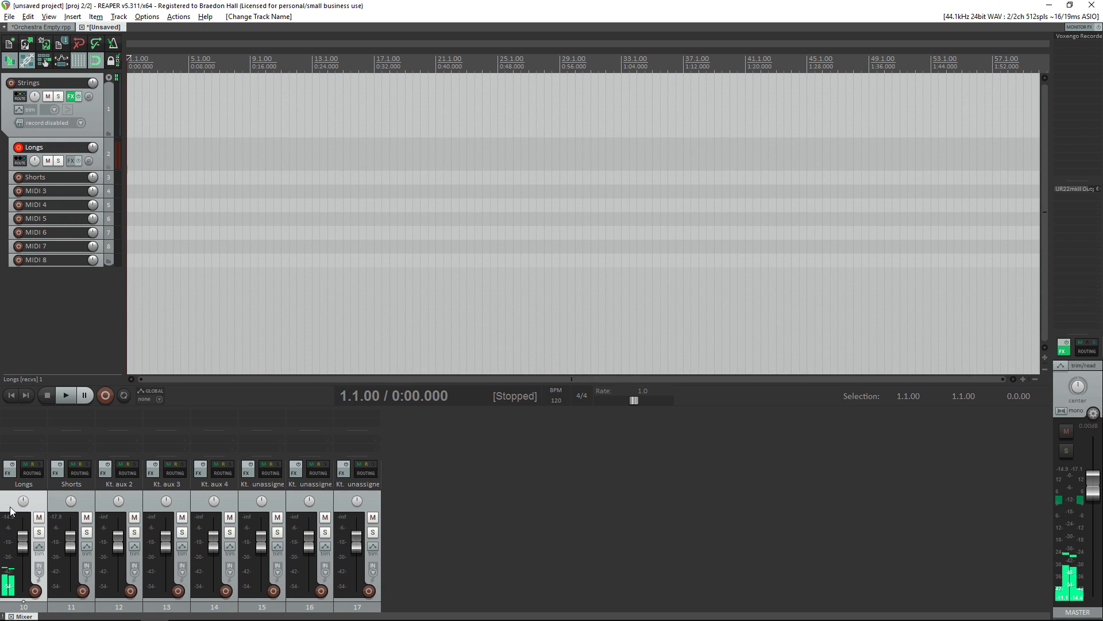
left_click(19, 147)
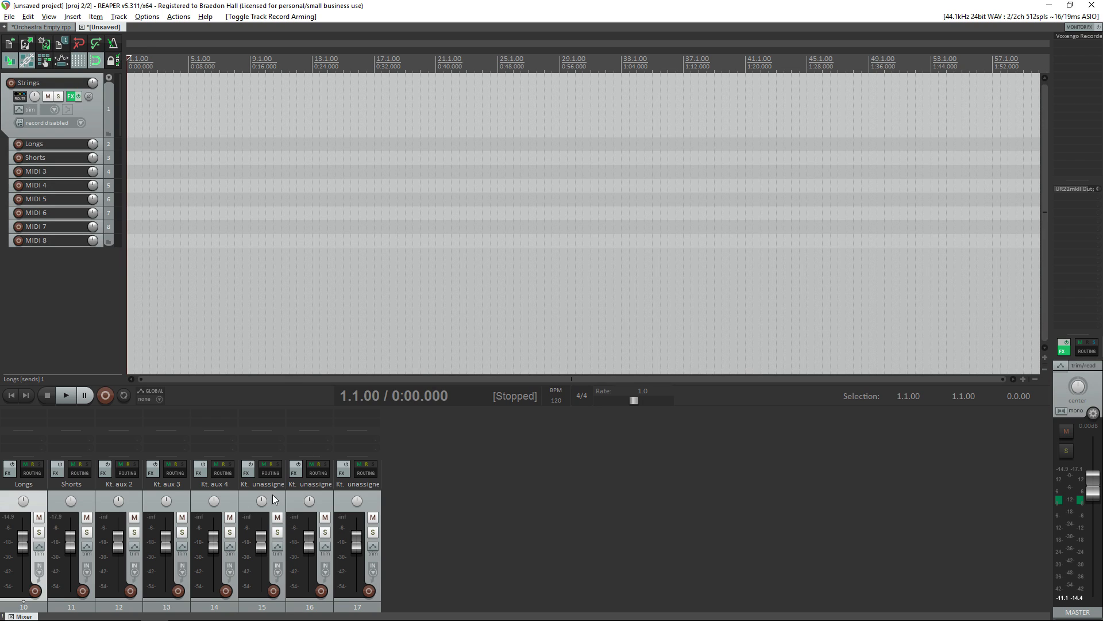
Step: Check which audio channels the Longs and Shorts mixer tracks receive from the Strings folder
left_click(32, 474)
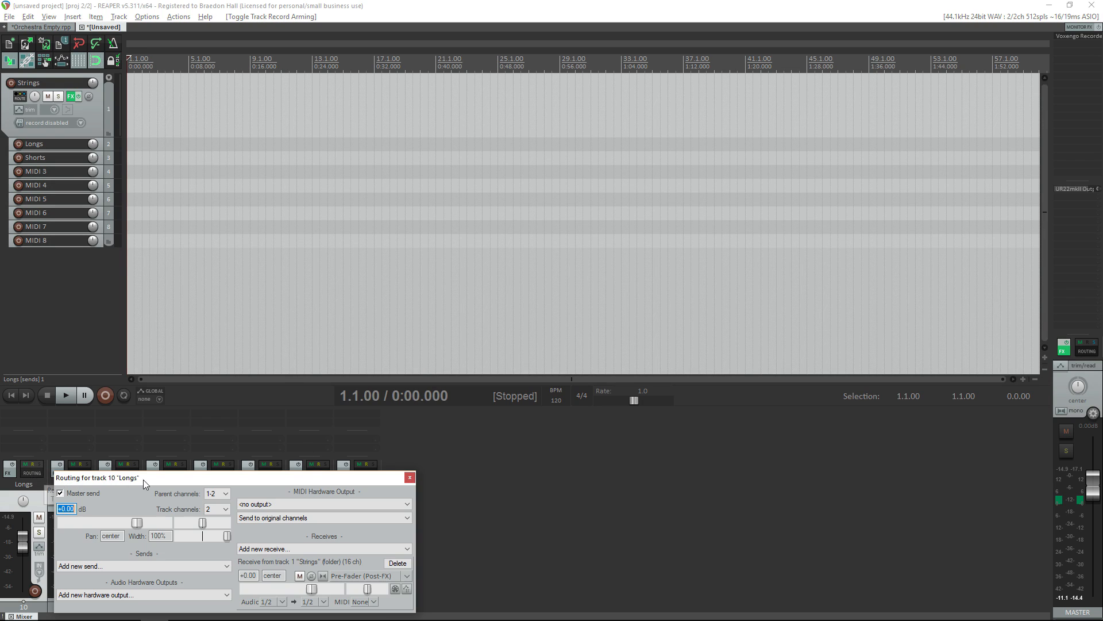
left_click_drag(298, 471, 382, 287)
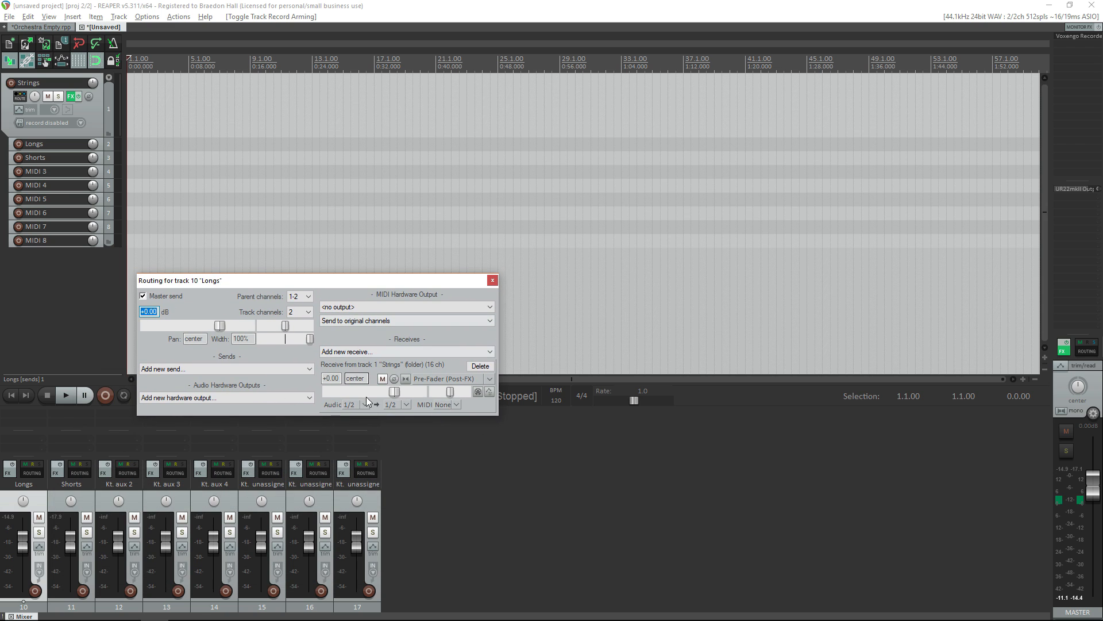
left_click(80, 472)
left_click_drag(292, 465, 308, 319)
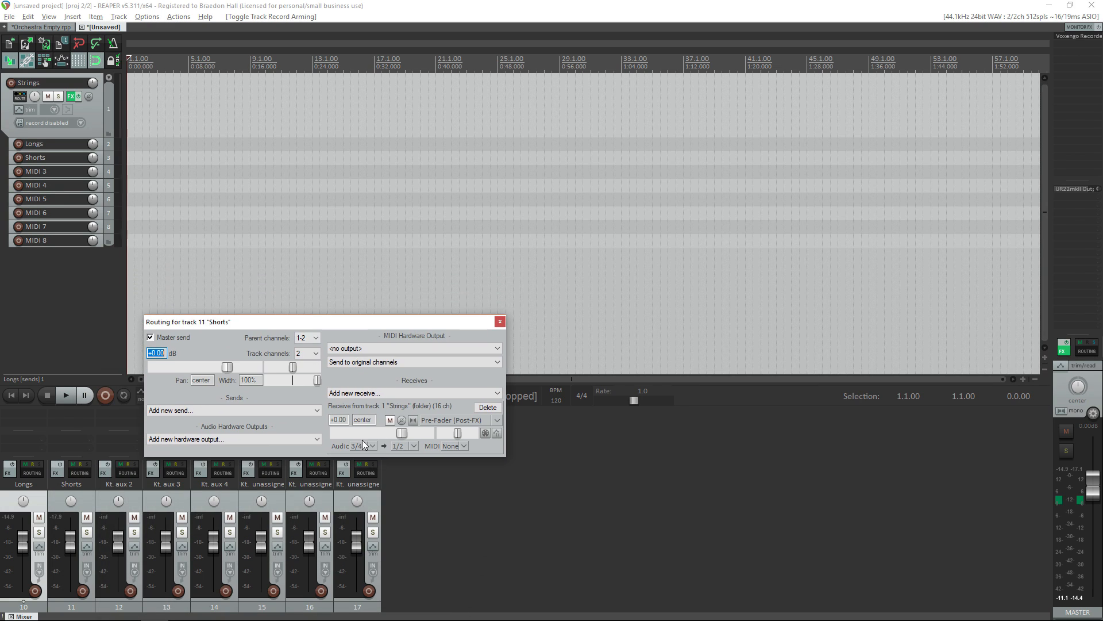
left_click(500, 321)
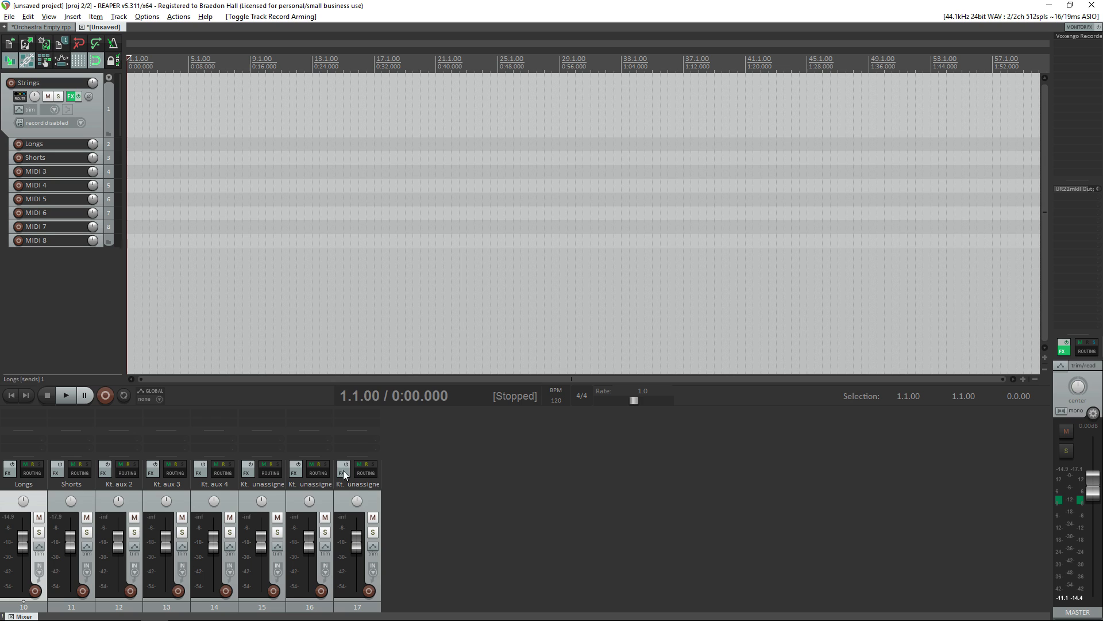
Step: Set track 15's receive from the Strings folder to stereo source 11/12
left_click(269, 475)
left_click_drag(459, 470, 423, 184)
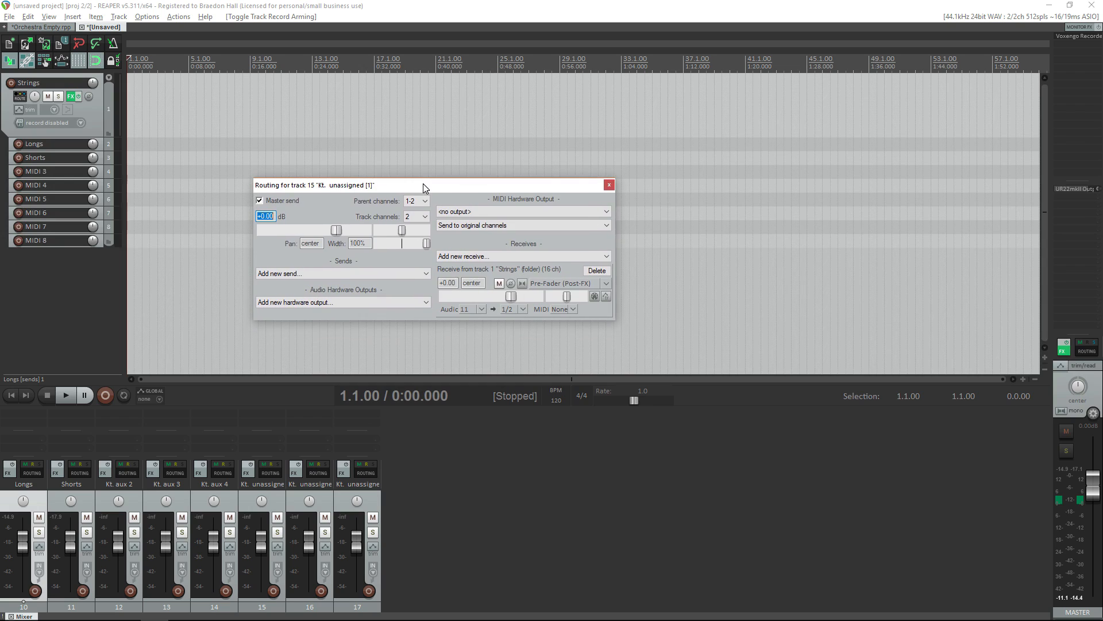
left_click(480, 308)
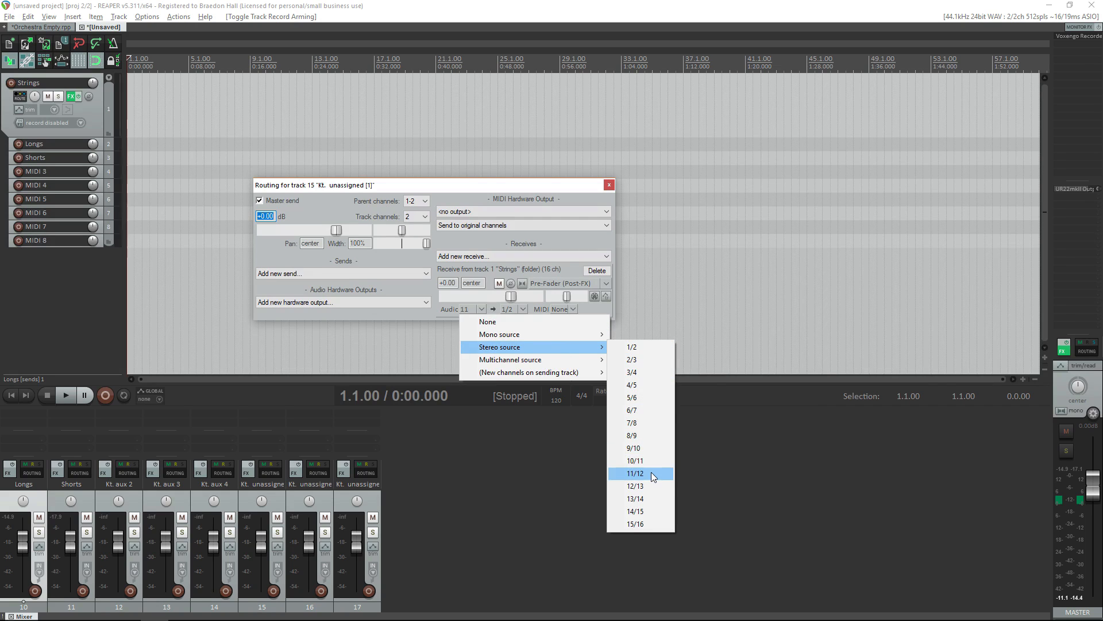
left_click(653, 474)
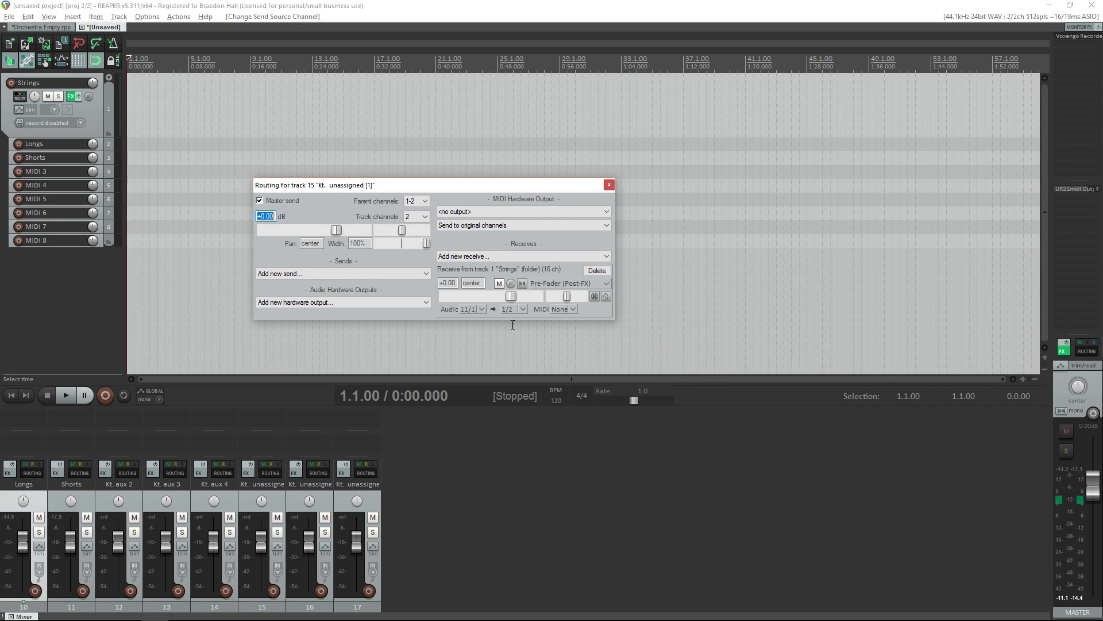
left_click(608, 185)
Step: Set track 16's receive from the Strings folder to stereo source 13/14
left_click(321, 473)
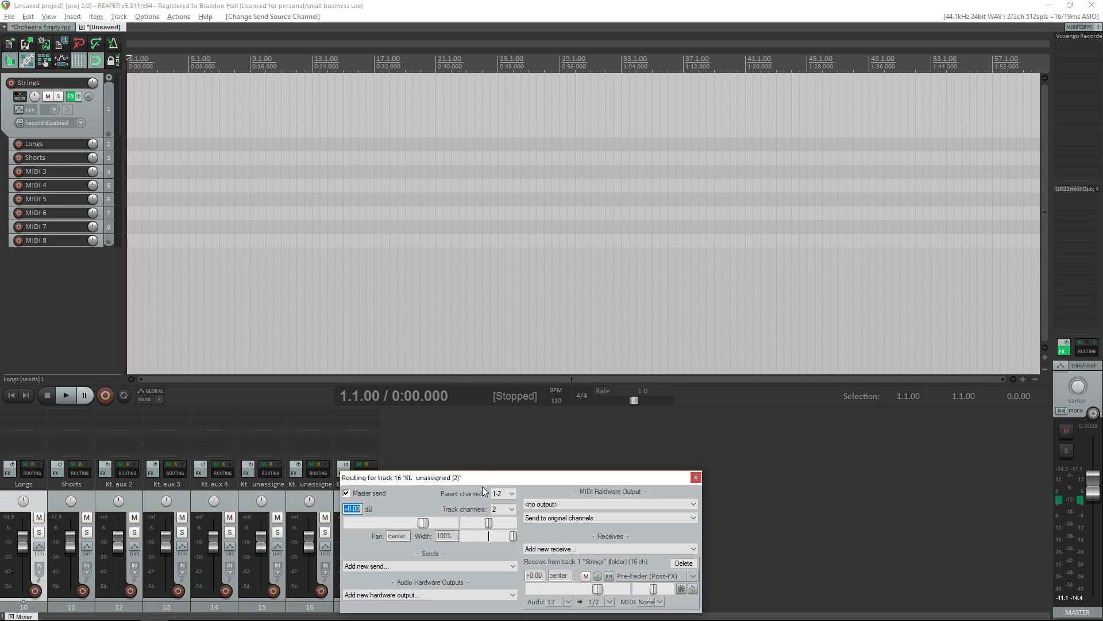
left_click(545, 457)
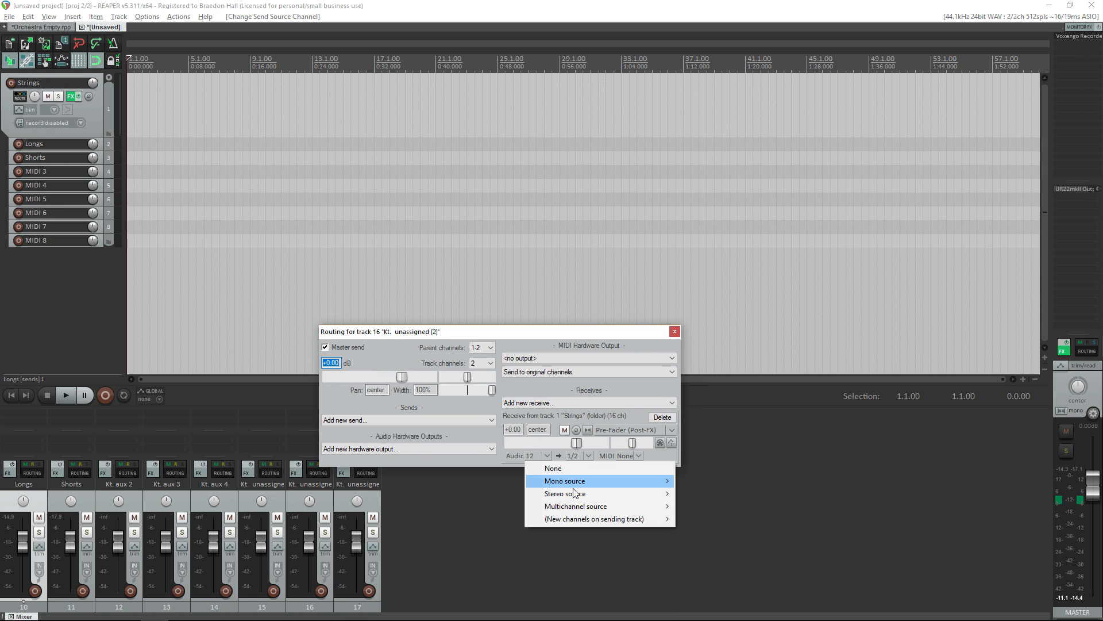
mouse_move(634, 495)
left_click(704, 469)
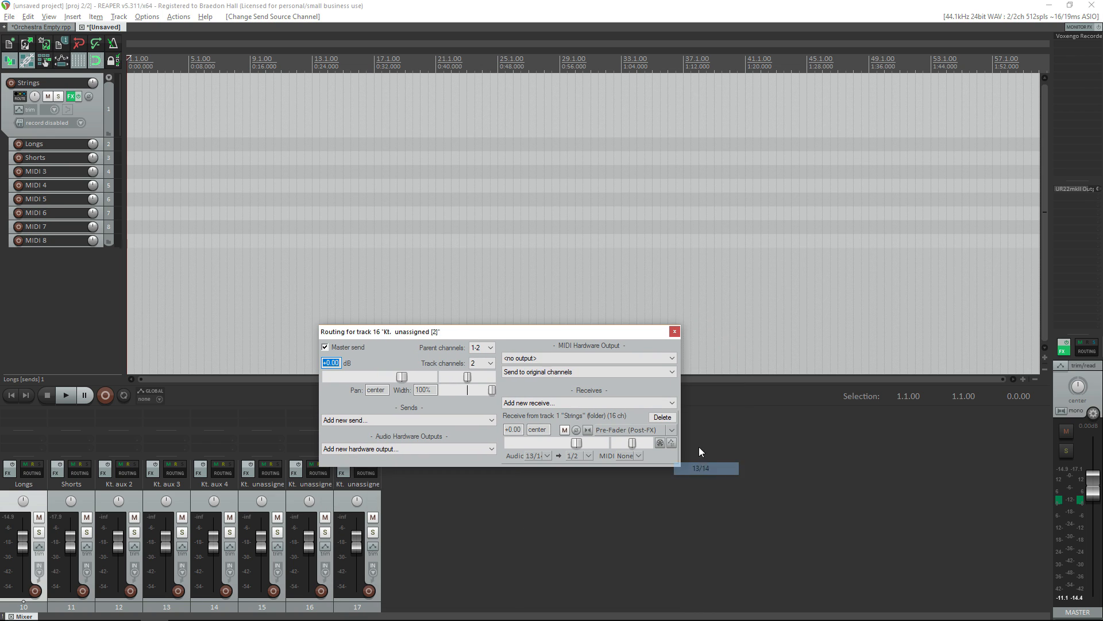
left_click(675, 331)
Step: Set track 17's receive from the Strings folder to stereo source 15/16
left_click(362, 474)
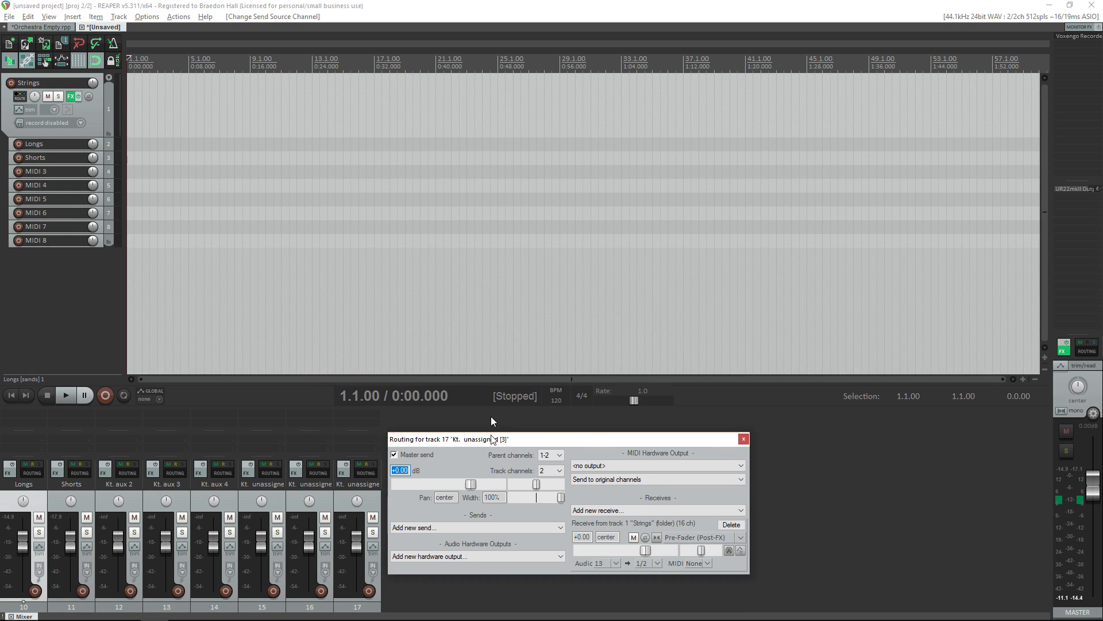
left_click(610, 481)
mouse_move(632, 517)
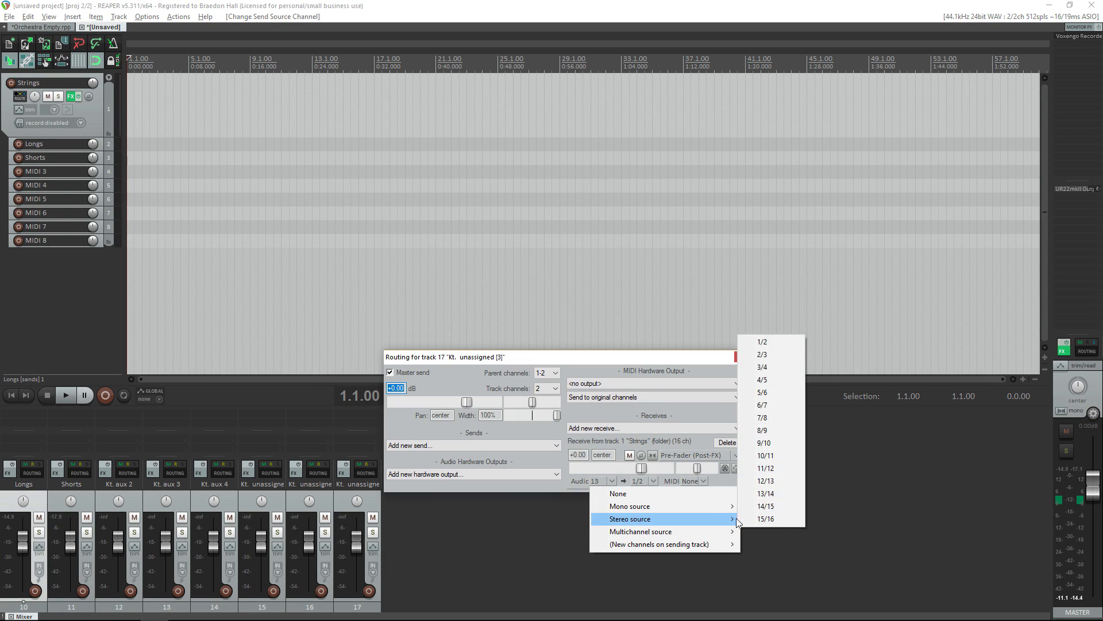
left_click(781, 520)
left_click(739, 357)
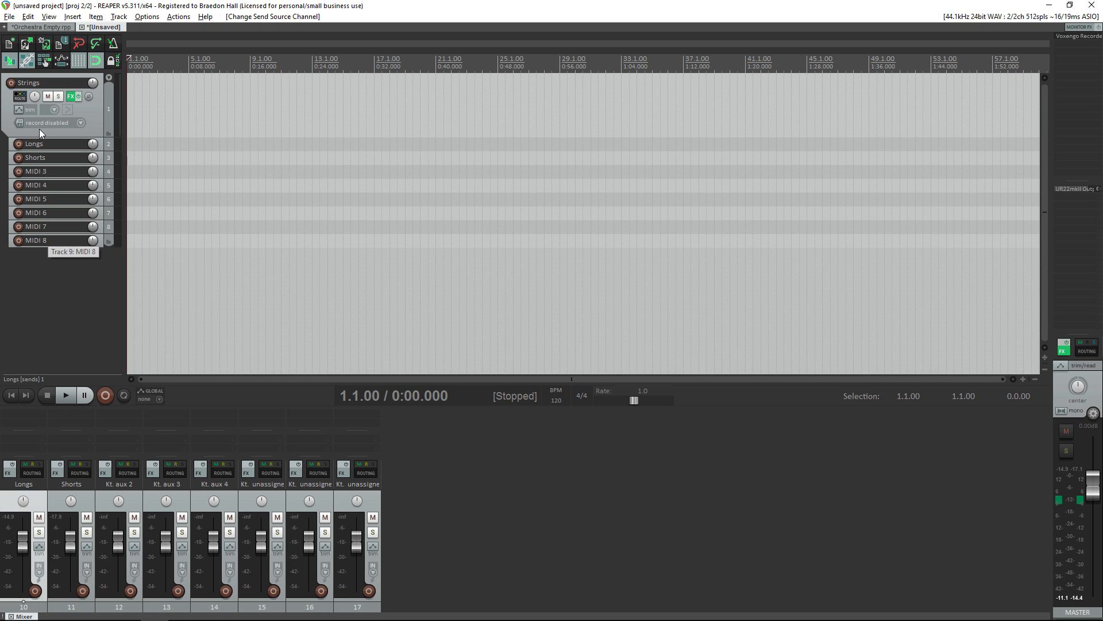
Step: Review the patches loaded in the Strings track's Kontakt rack, and close its window
left_click(69, 95)
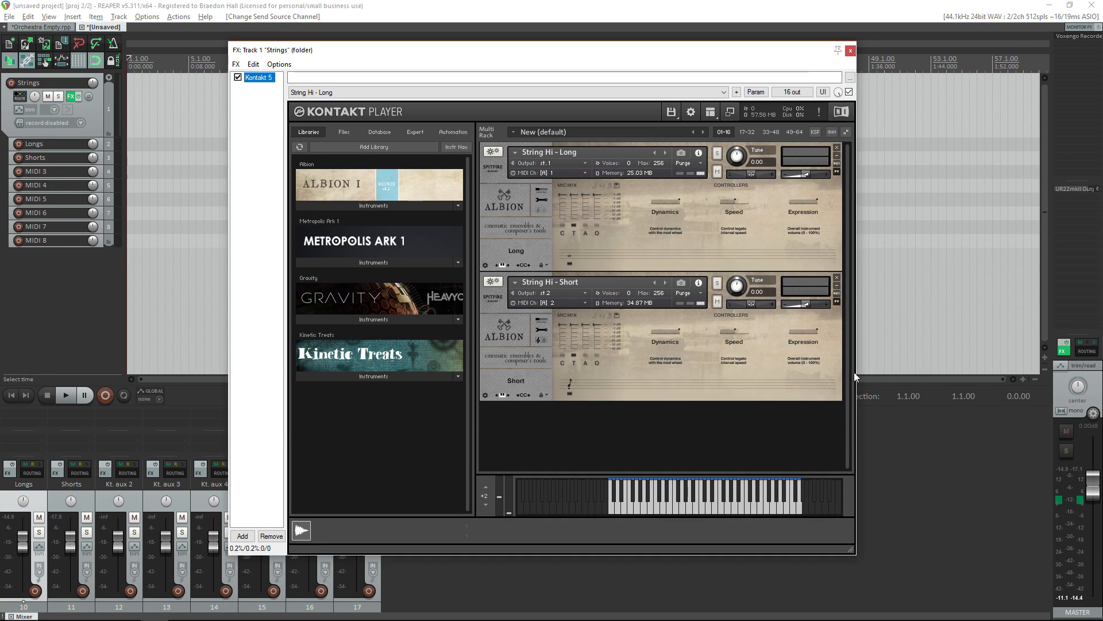
left_click(851, 50)
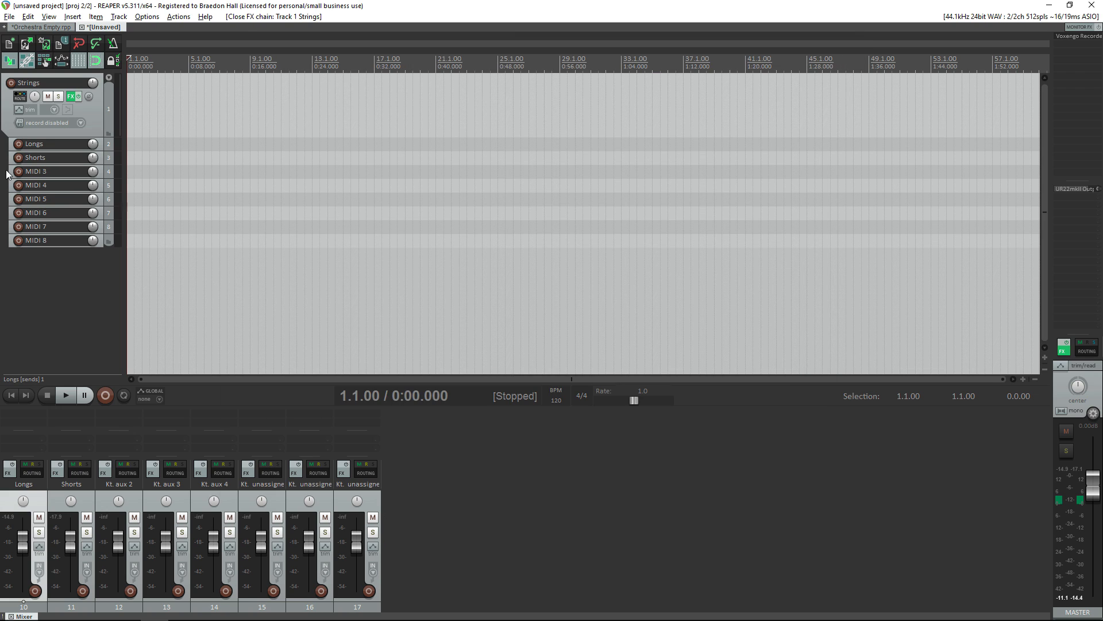
left_click(92, 115)
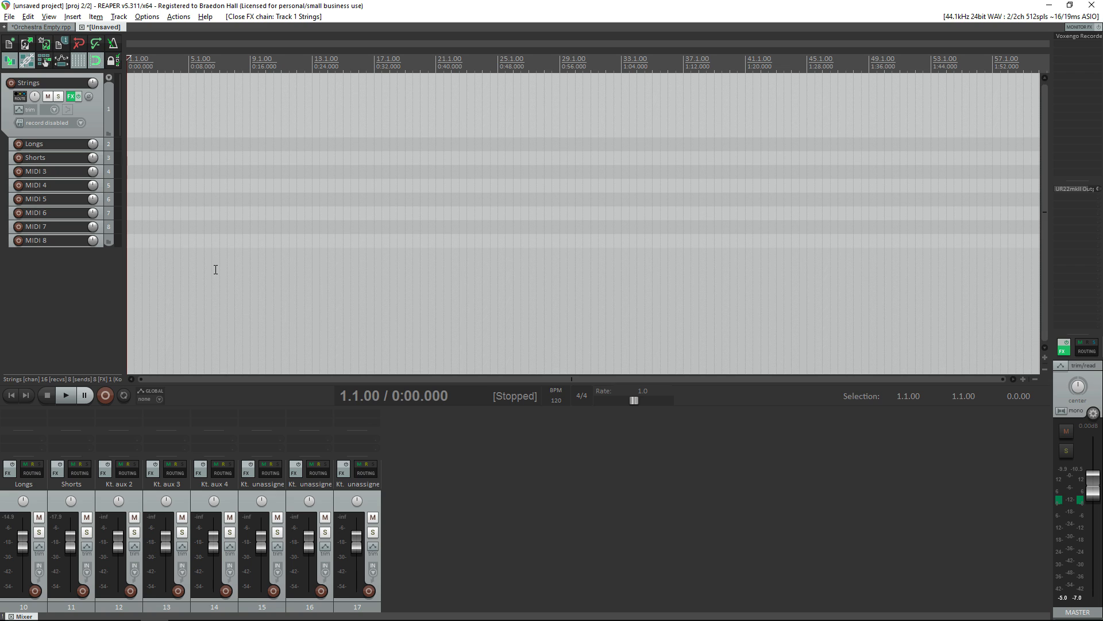
Step: Copy and paste the Strings folder, its eight MIDI tracks and mixer return tracks 10 to 17, and rename the pasted folder Brass
left_click(92, 115)
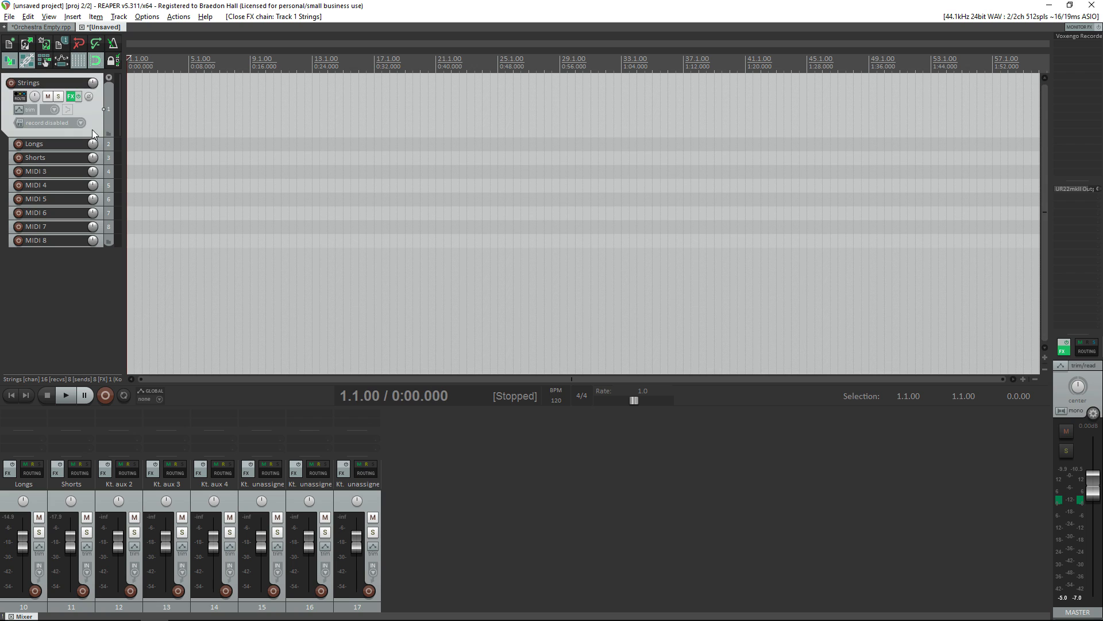
left_click(10, 241, "shift")
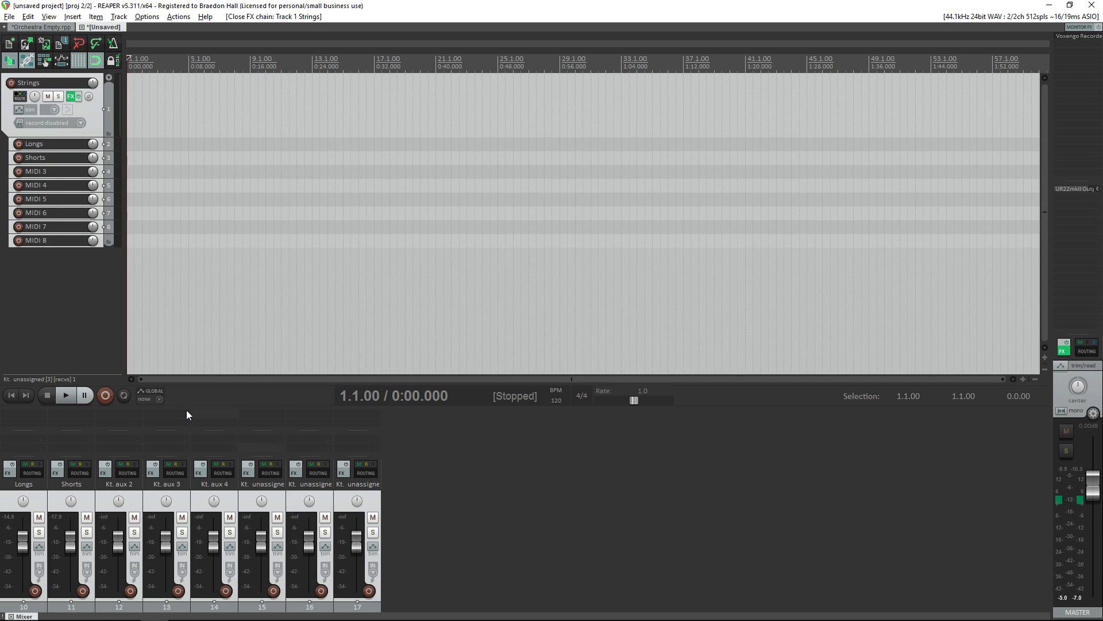
key("ctrl+v")
scroll(79, 201, "down", 2)
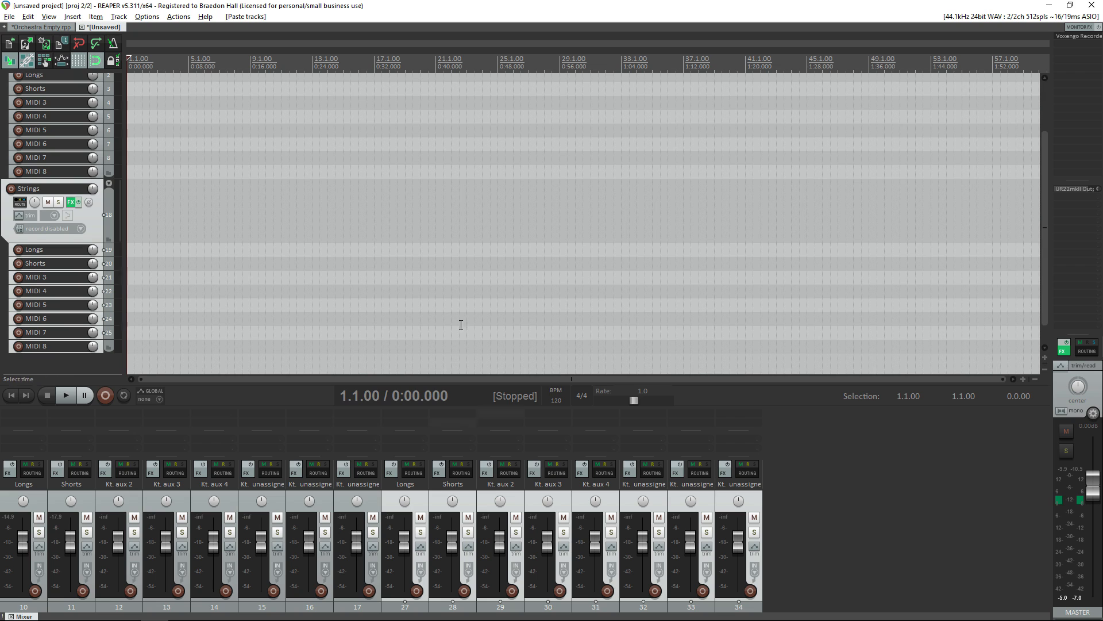
double_click(49, 191)
type("Brass")
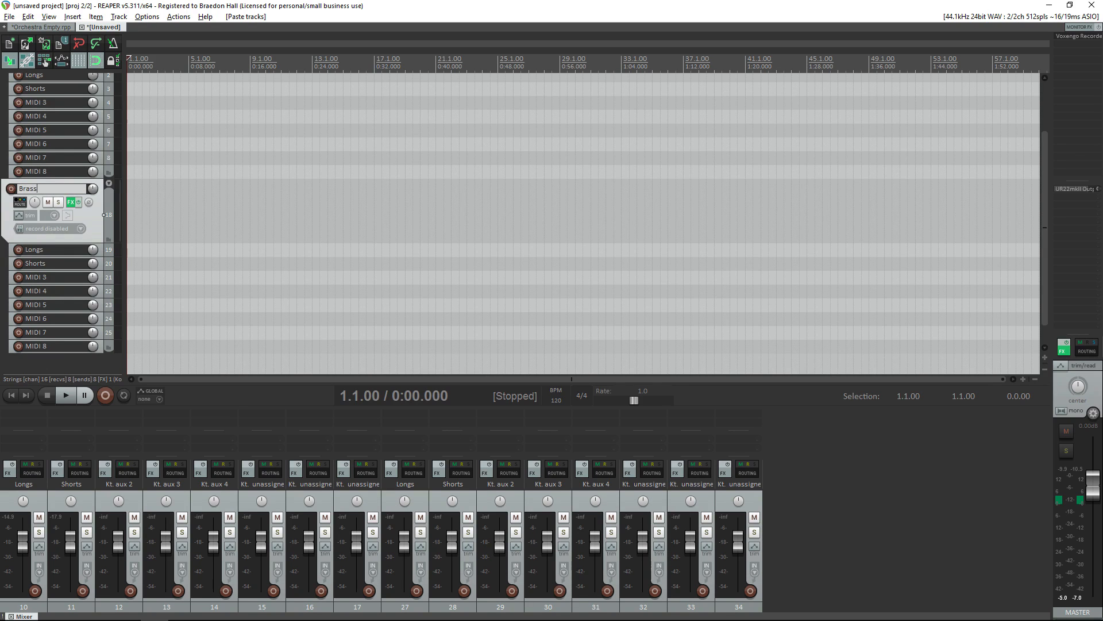
key("Return")
Step: Remove the String Hi - Long and String Hi - Short patches from the Brass track's Kontakt rack
left_click(69, 202)
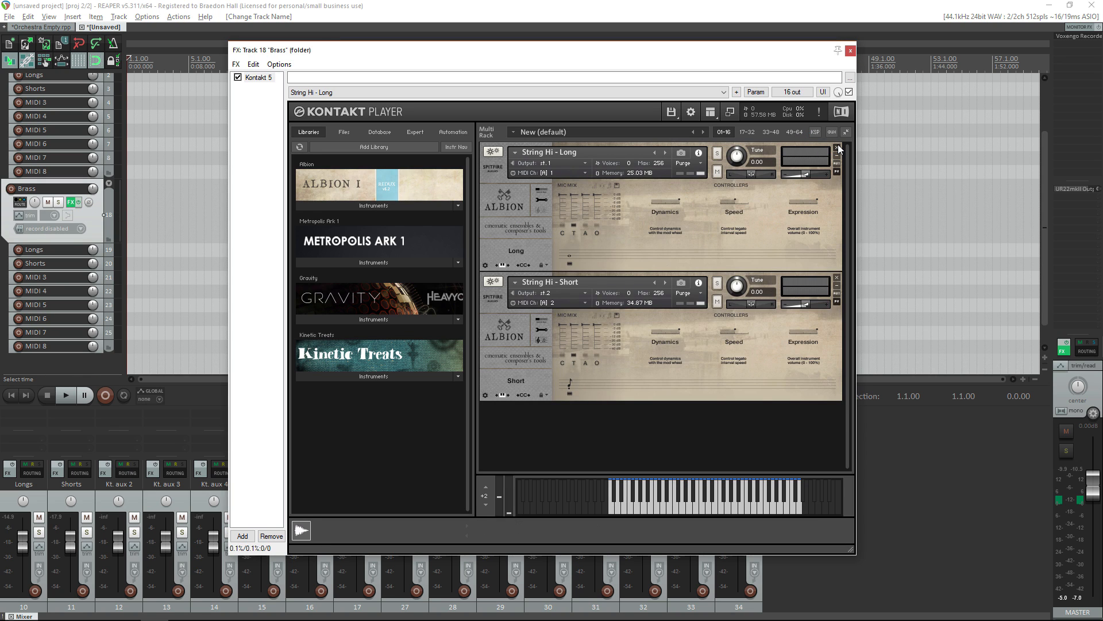
left_click(837, 148)
left_click(838, 147)
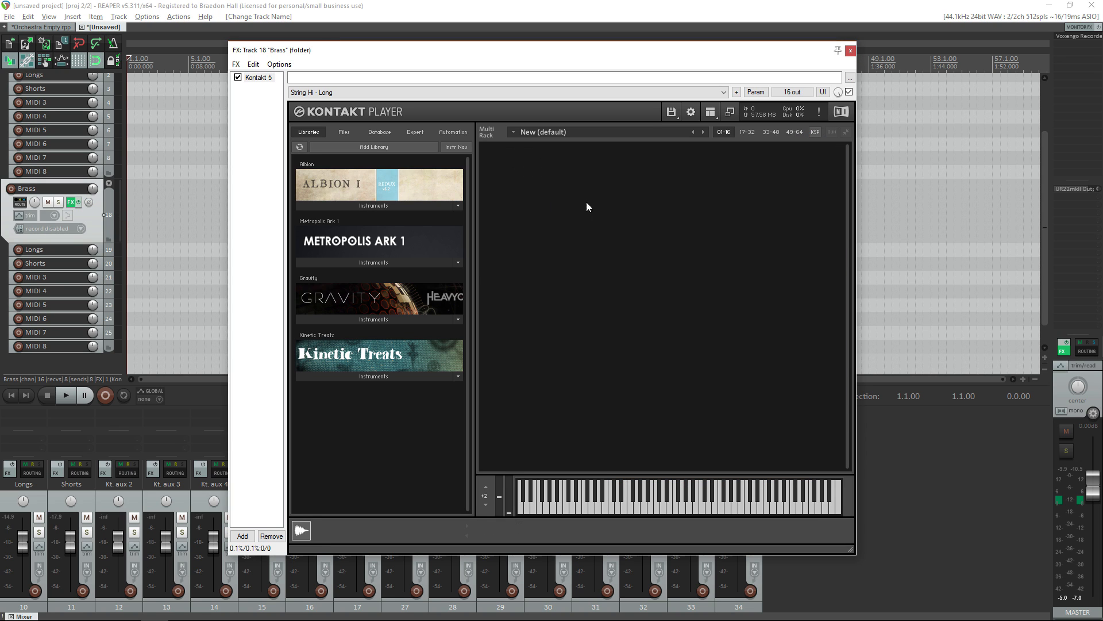
Step: Load Albion's Brass Hi - Long and Brass Hi - Short patches into the rack, and set the Short patch's output to st.2
left_click(368, 206)
left_click_drag(353, 281, 585, 190)
left_click_drag(330, 291, 680, 339)
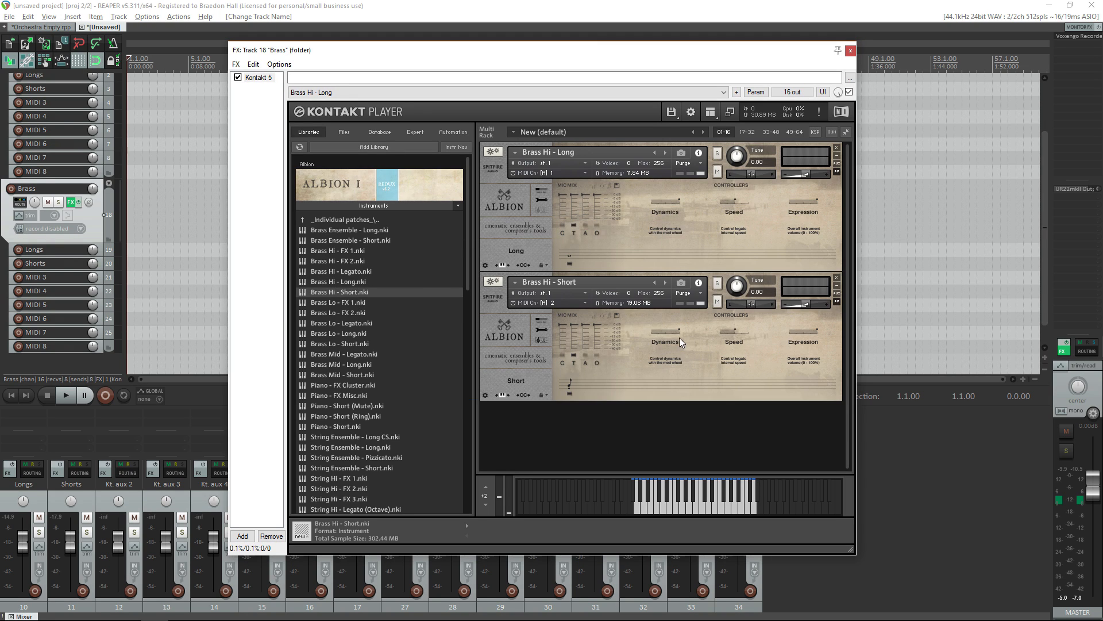
left_click(584, 293)
left_click(570, 329)
Step: Audition the Brass folder's Longs and Shorts tracks by record-arming each in turn, disarm them, and close the Kontakt window
left_click(19, 250)
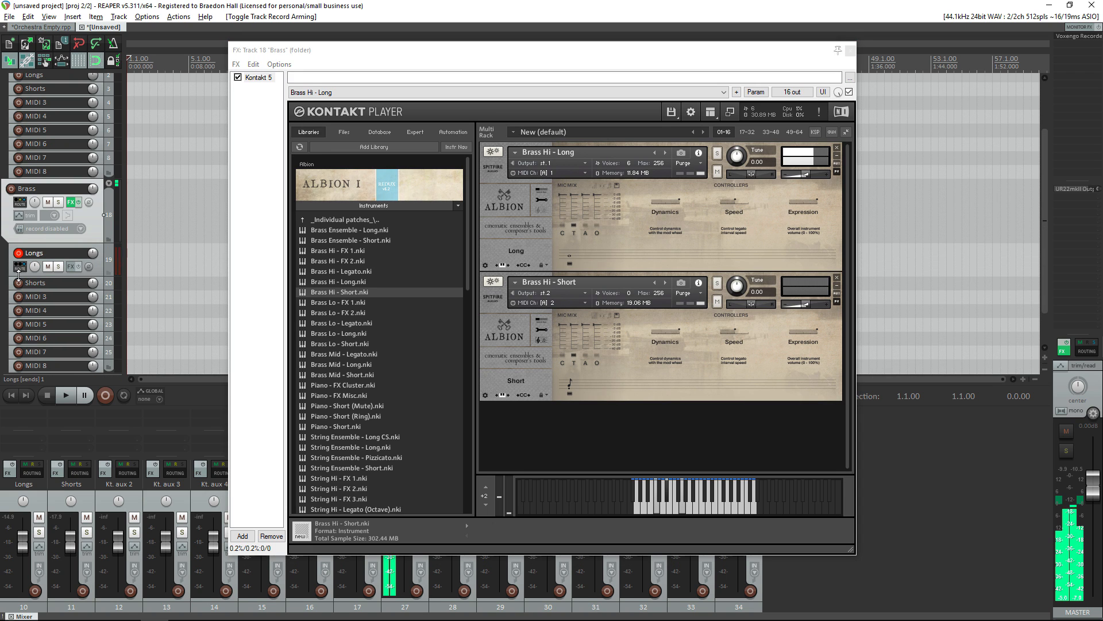
left_click(19, 254)
left_click(19, 264)
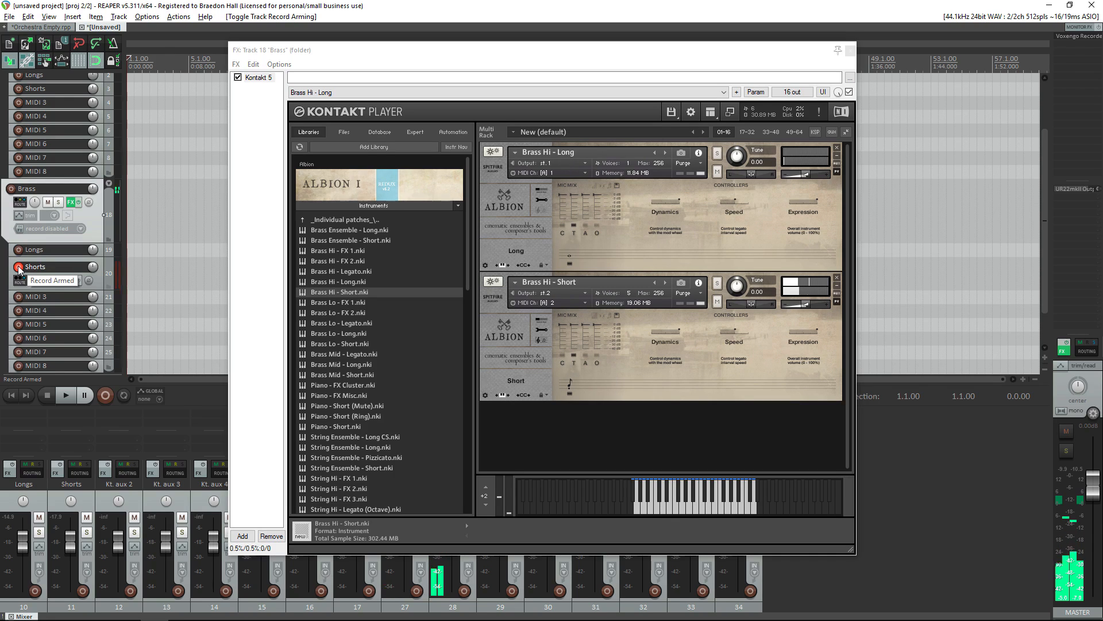
left_click(19, 268)
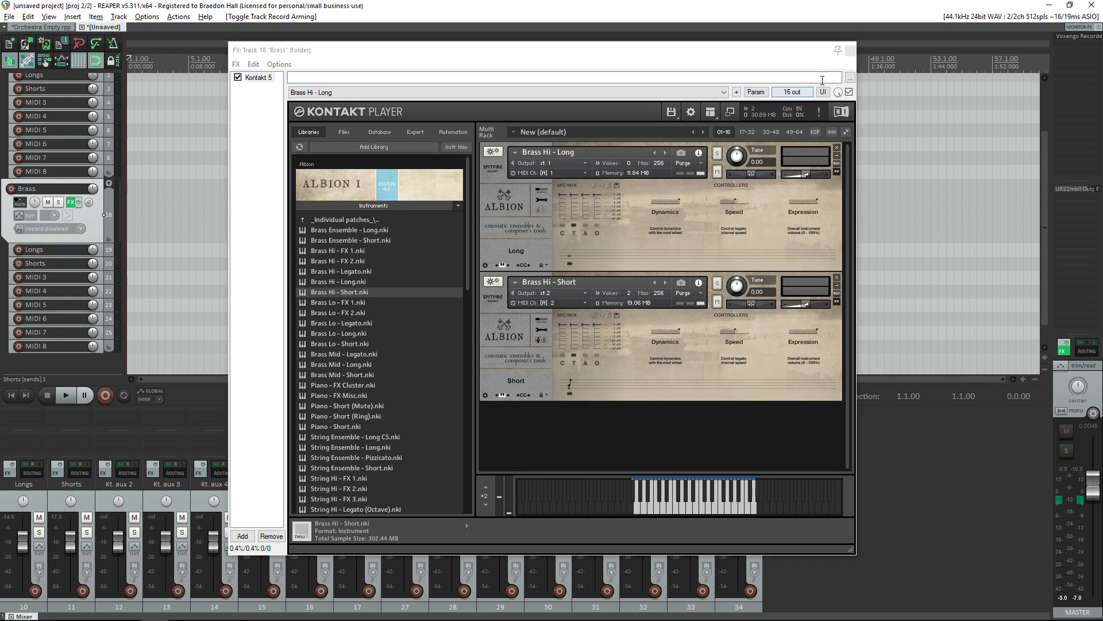
left_click(850, 51)
scroll(99, 284, "up", 3)
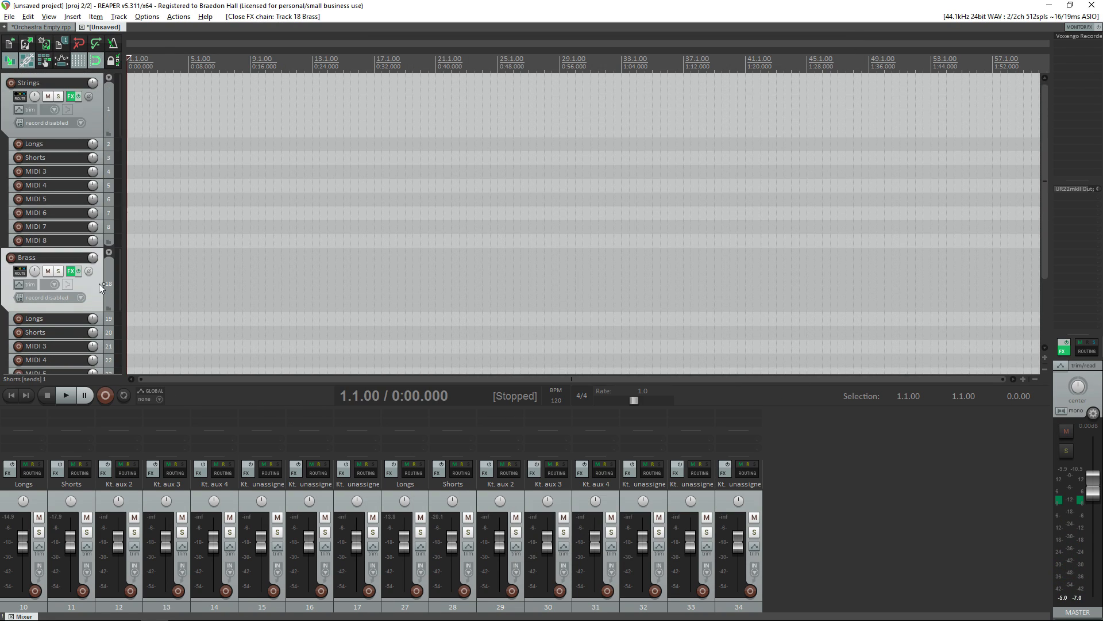
scroll(147, 154, "down", 3)
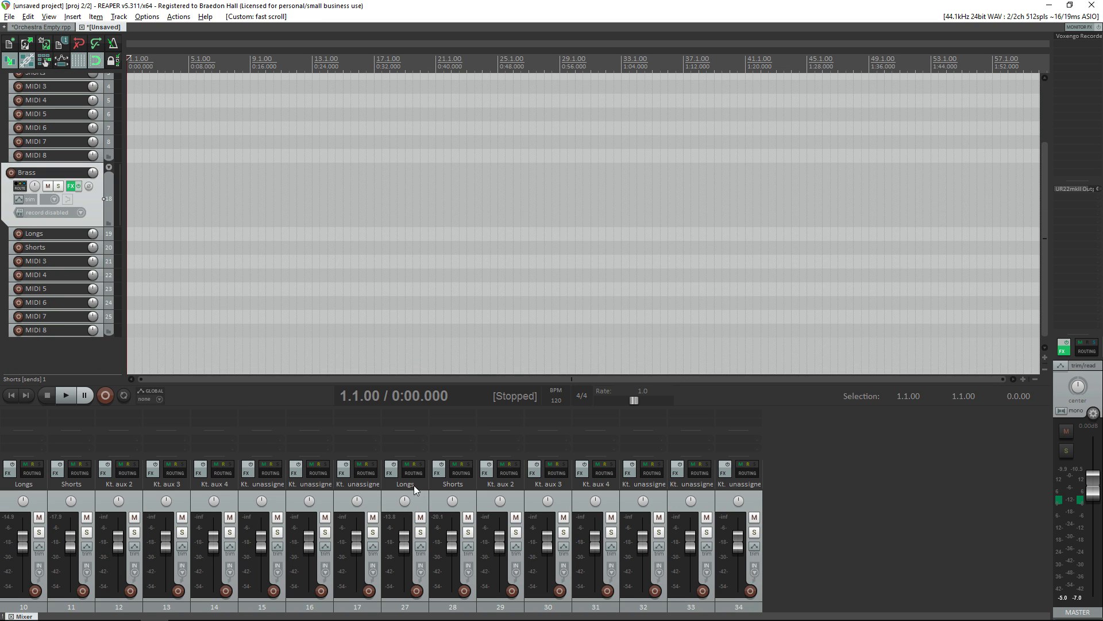
scroll(67, 283, "up", 3)
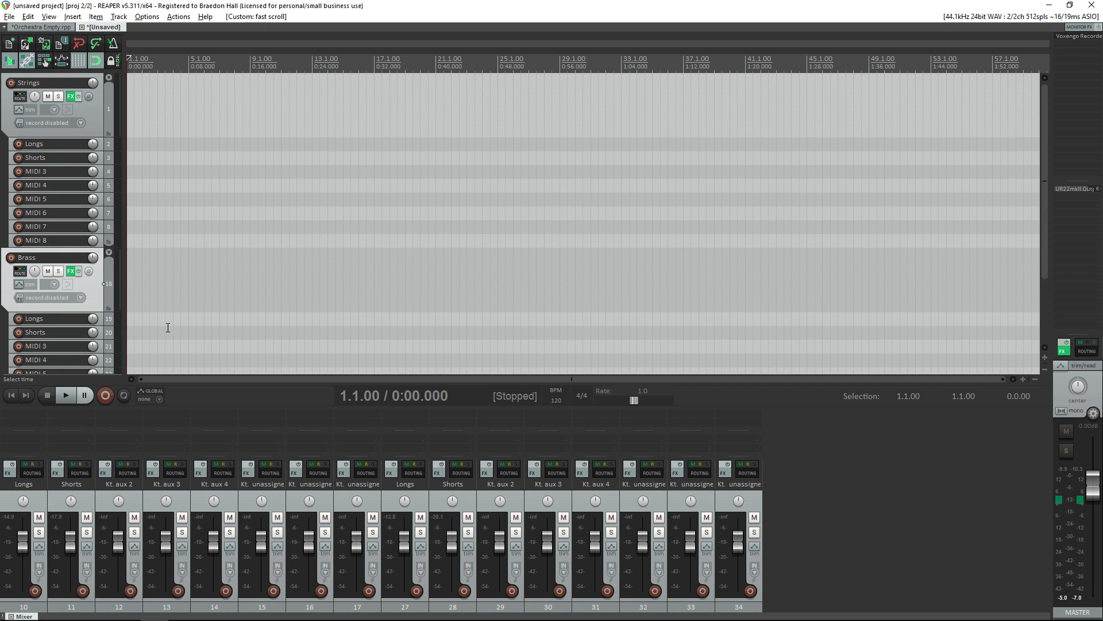
scroll(66, 158, "down", 2)
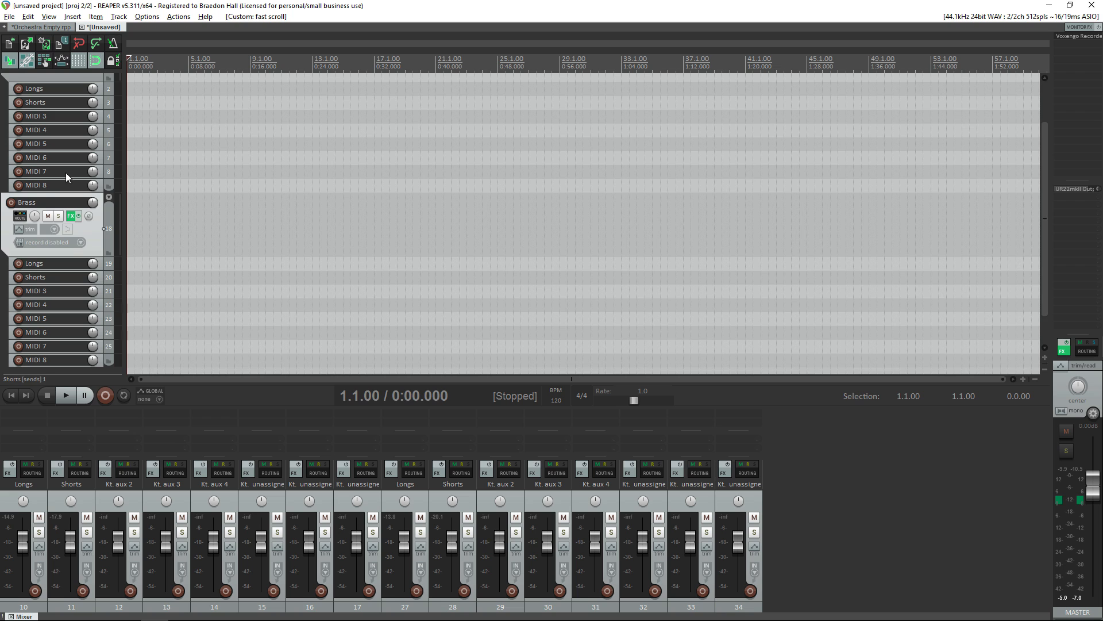
Step: Color the Strings folder, its eight MIDI tracks and mixer return tracks 10 to 17 cyan (RGB 0, 255, 255)
scroll(62, 179, "up", 2)
left_click(100, 113)
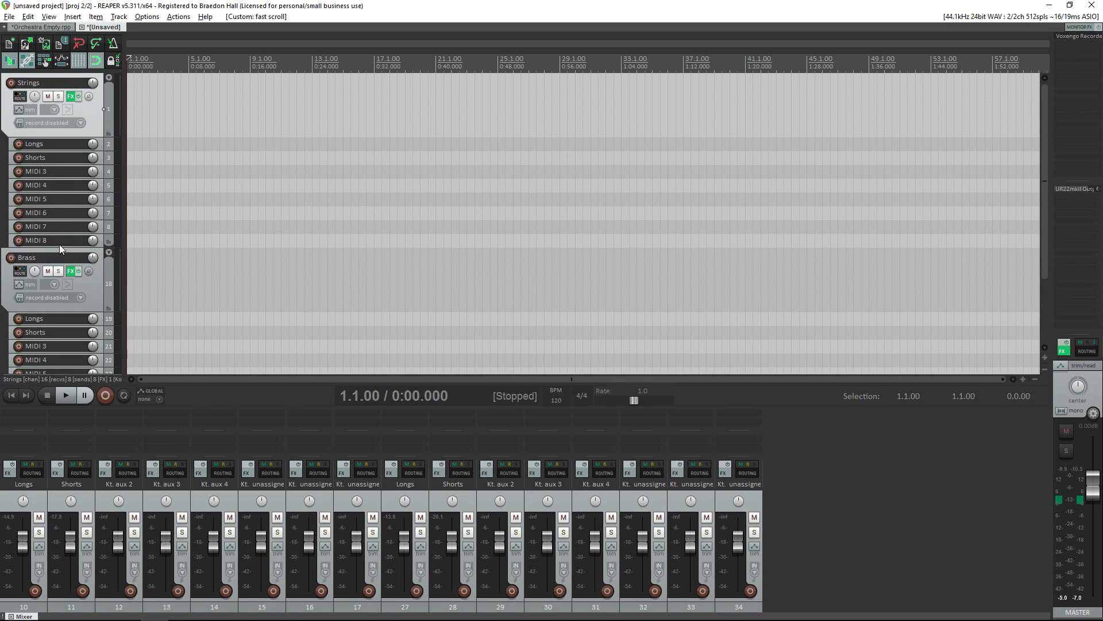
left_click(12, 242, "shift")
left_click_drag(41, 498, 353, 502)
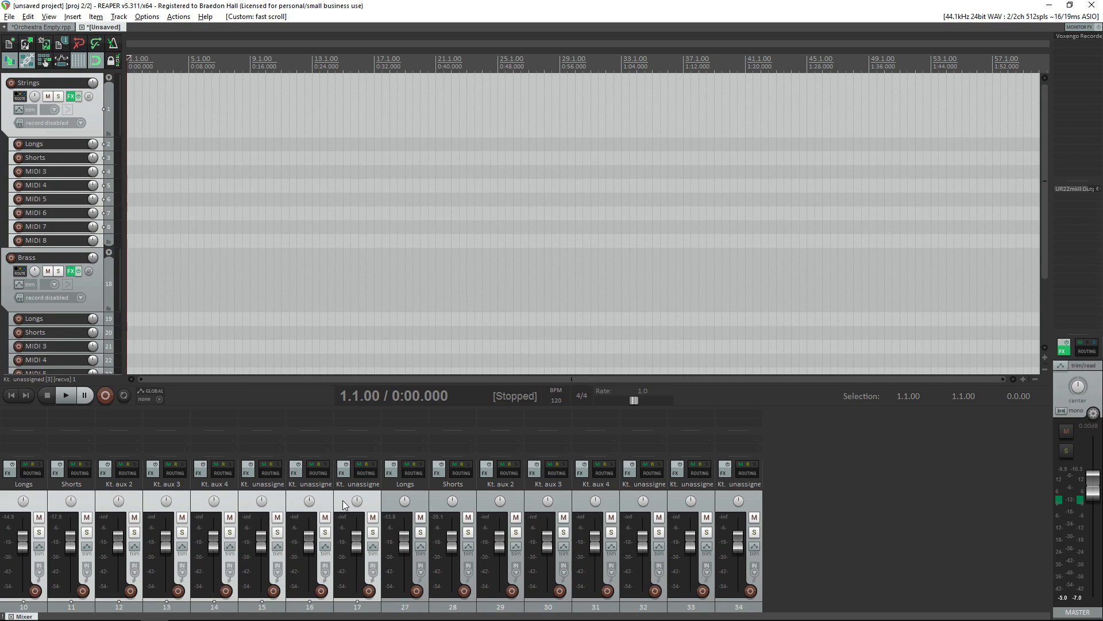
right_click(343, 502)
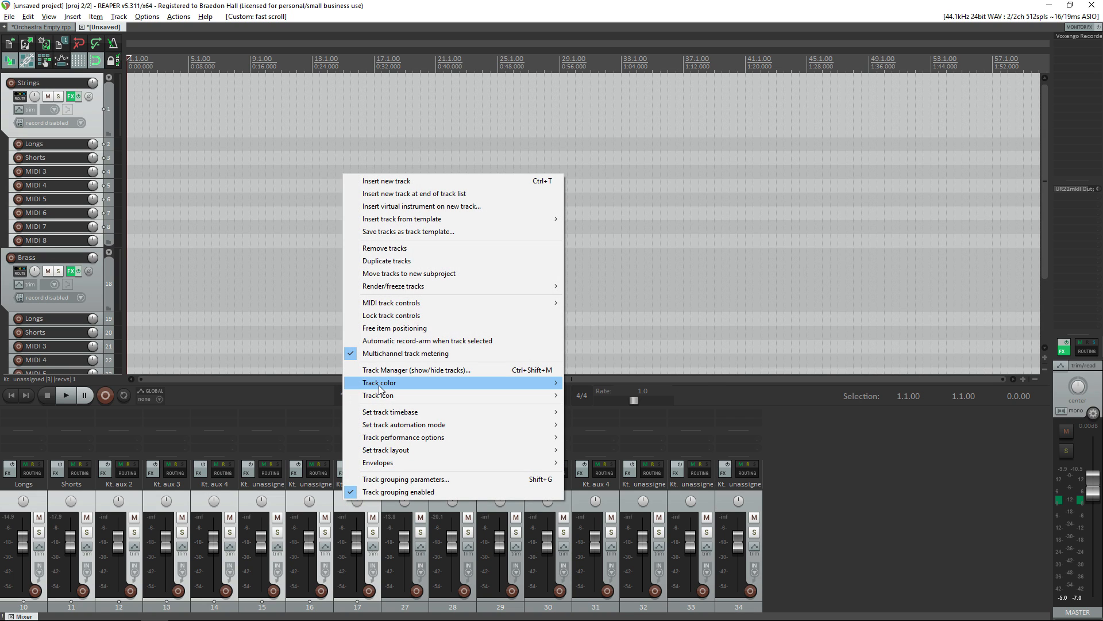
mouse_move(379, 386)
left_click(623, 382)
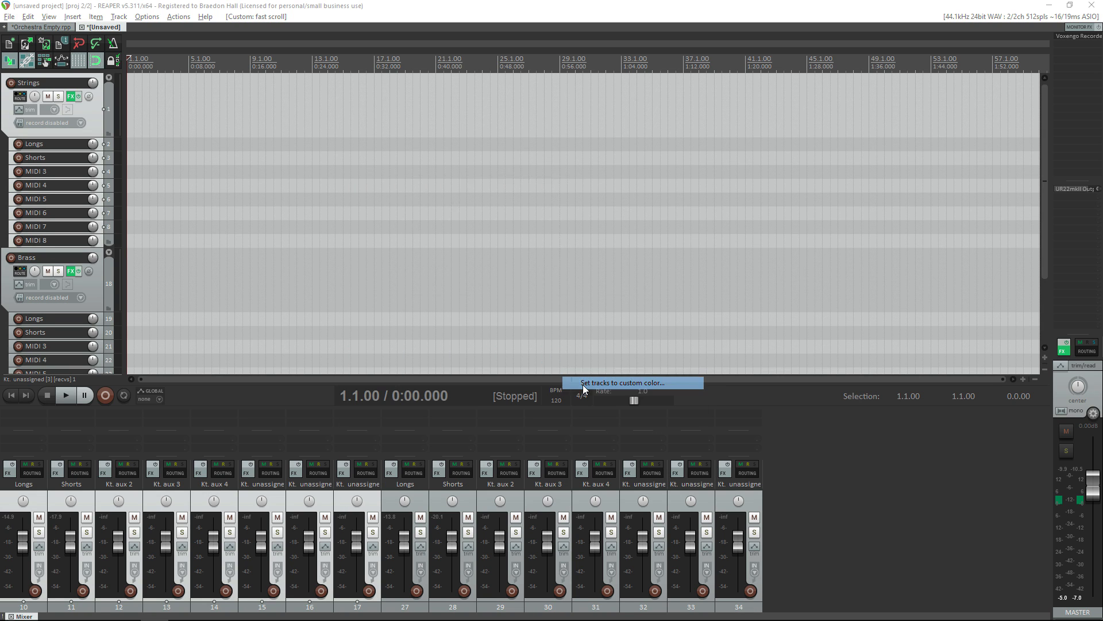
left_click(454, 148)
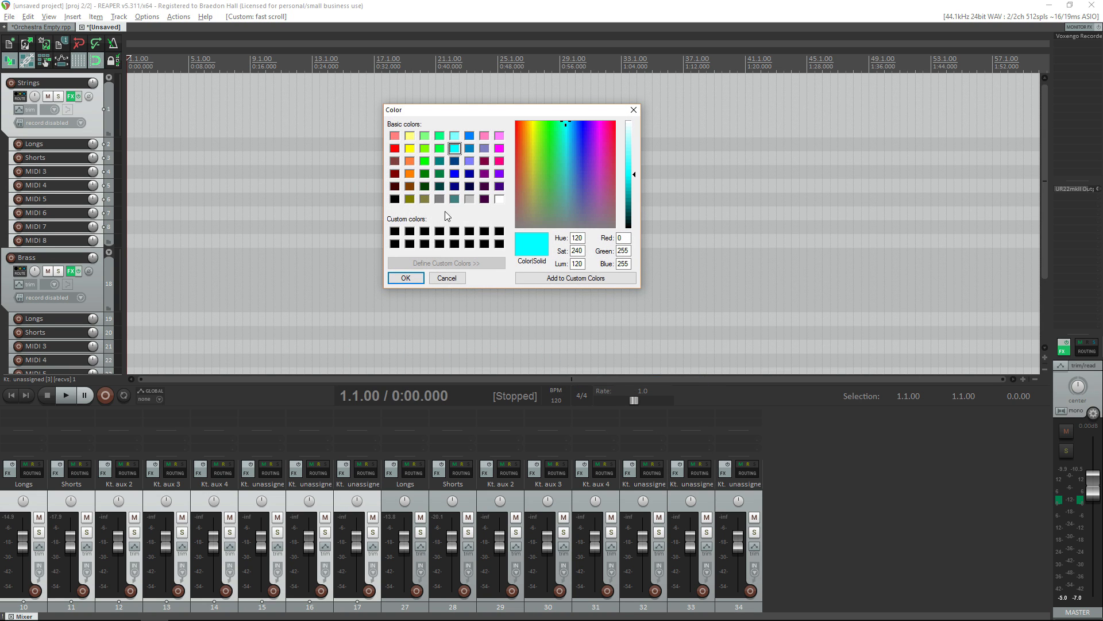
left_click(406, 278)
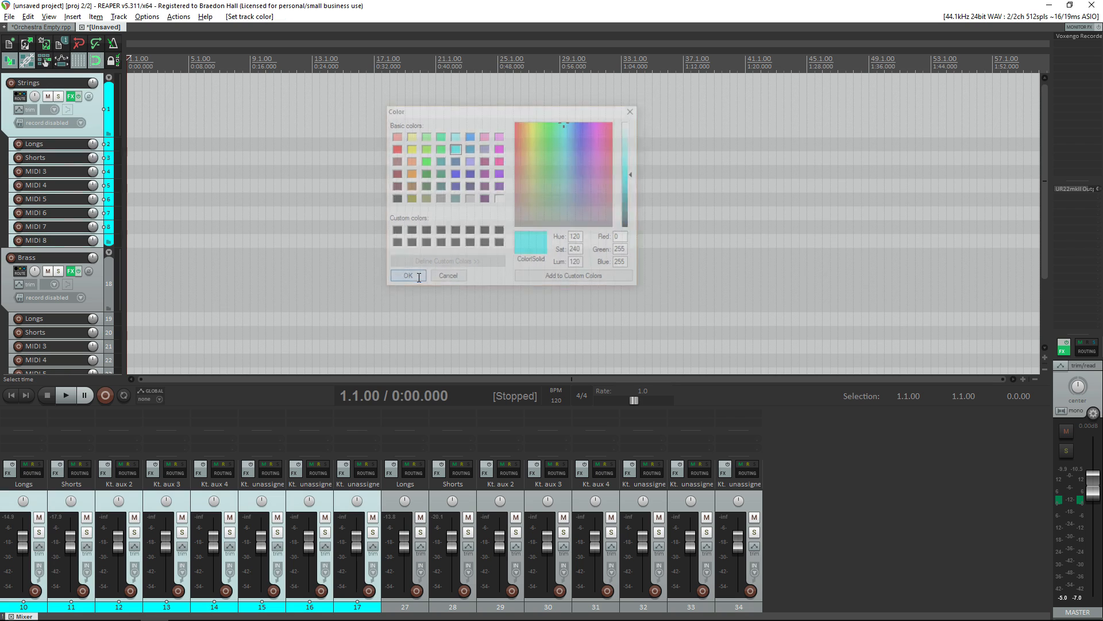
Step: Color the Brass folder, its eight MIDI tracks and mixer return tracks 27 to 34 yellow (RGB 255, 255, 0)
left_click(388, 502)
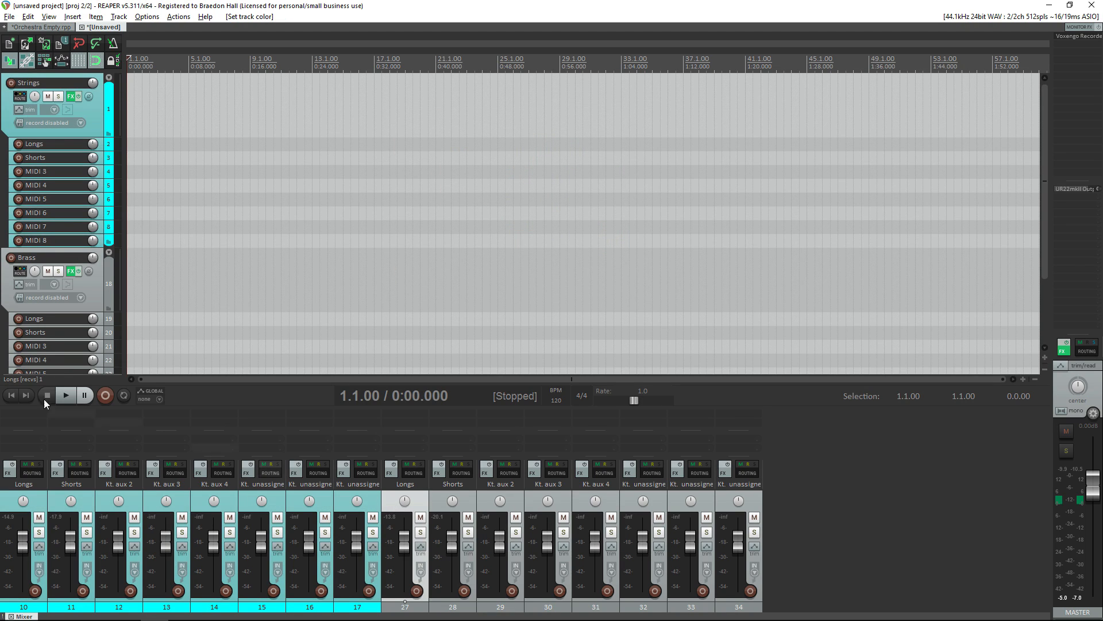
left_click(12, 295)
scroll(12, 304, "down", 3)
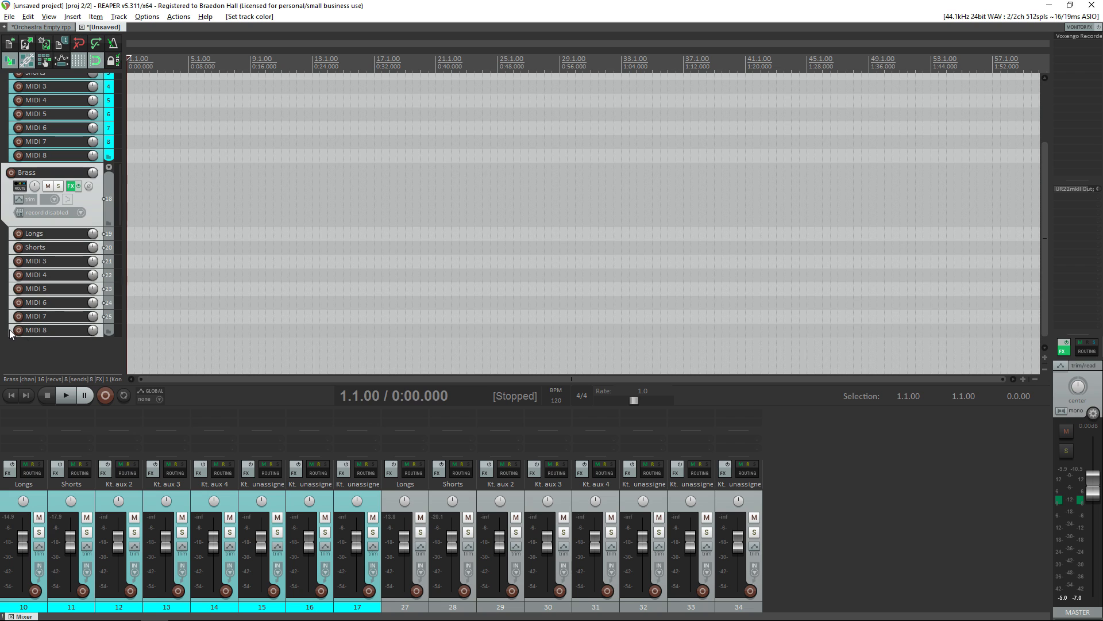
left_click(424, 498, "ctrl")
left_click(439, 499, "ctrl")
left_click(475, 499, "ctrl")
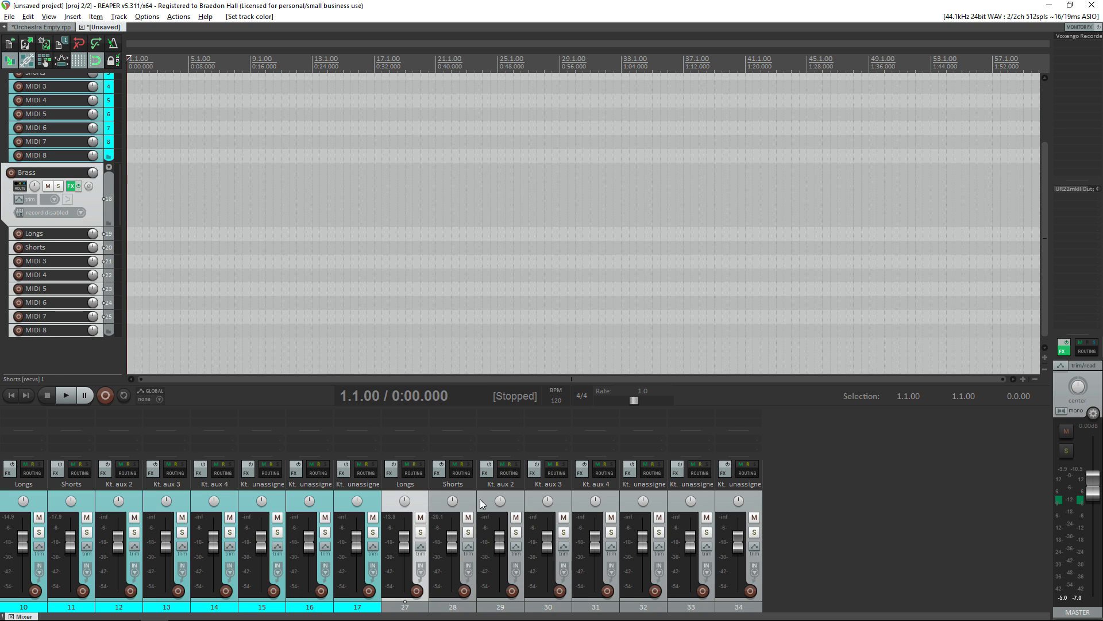
left_click(482, 499, "ctrl")
left_click(471, 500, "ctrl")
left_click(554, 498, "ctrl")
left_click(597, 497, "ctrl")
left_click(629, 498, "ctrl")
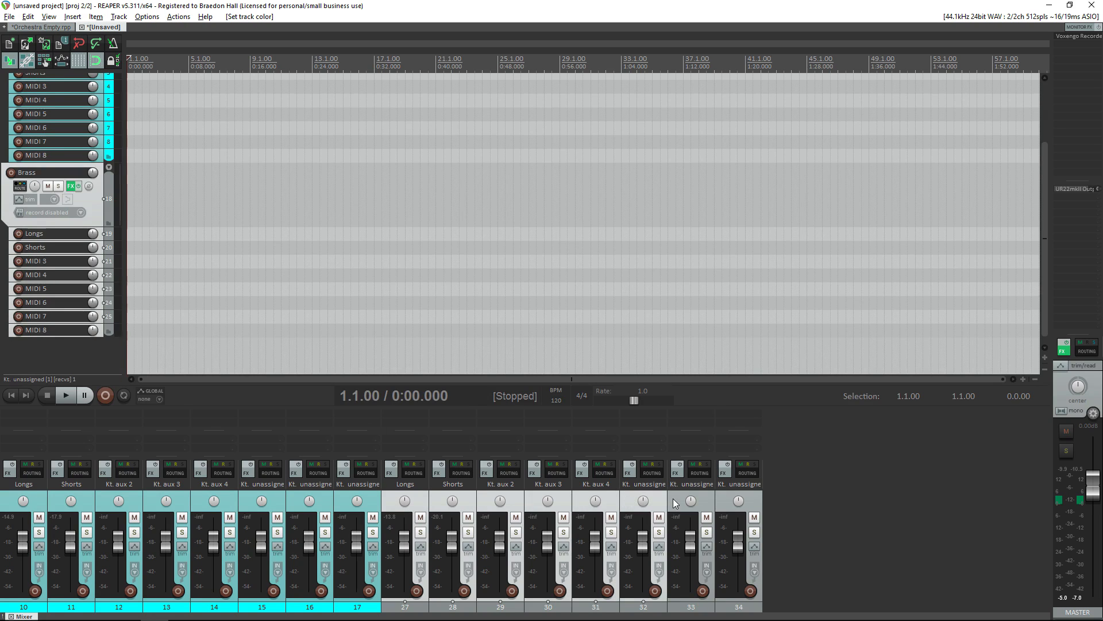
left_click(673, 499, "ctrl")
left_click(723, 501, "ctrl")
right_click(723, 501)
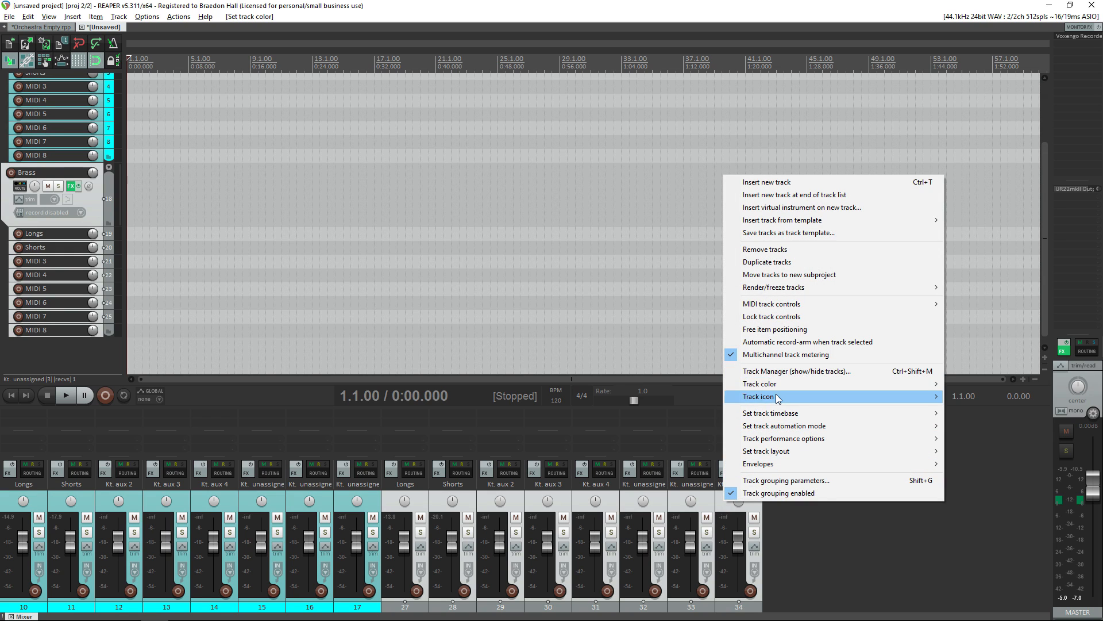
mouse_move(776, 385)
left_click(971, 384)
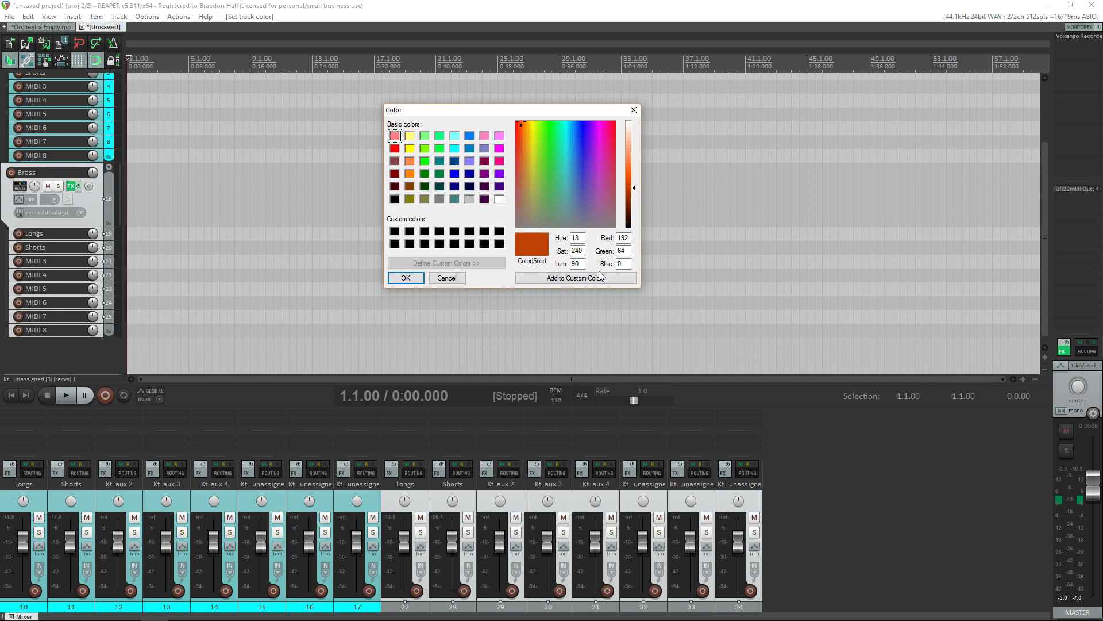
left_click(410, 149)
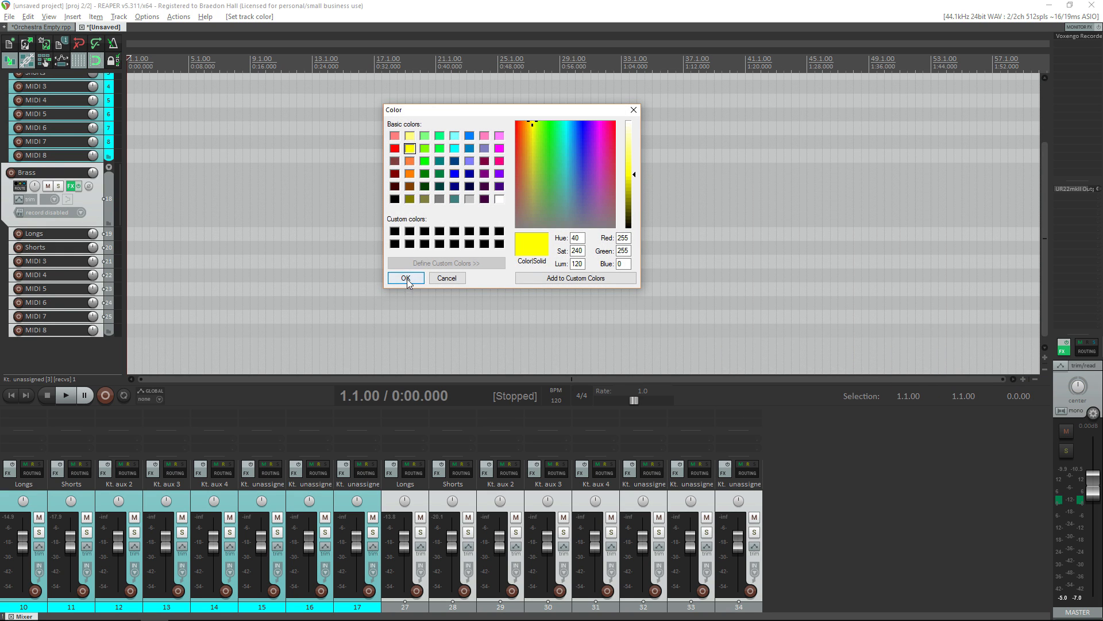
left_click(406, 278)
Step: Record-arm the Brass Longs and Strings Longs tracks in turn to check their signals in the matching colored mixer returns, disarming each
scroll(7, 266, "up", 5)
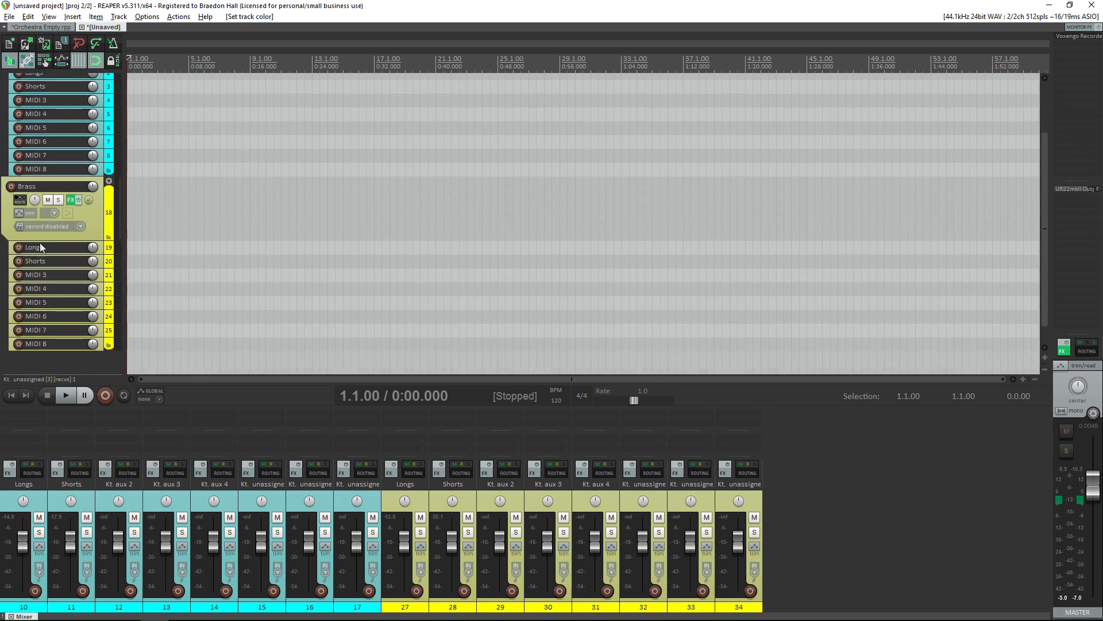
scroll(6, 266, "down", 5)
left_click(18, 250)
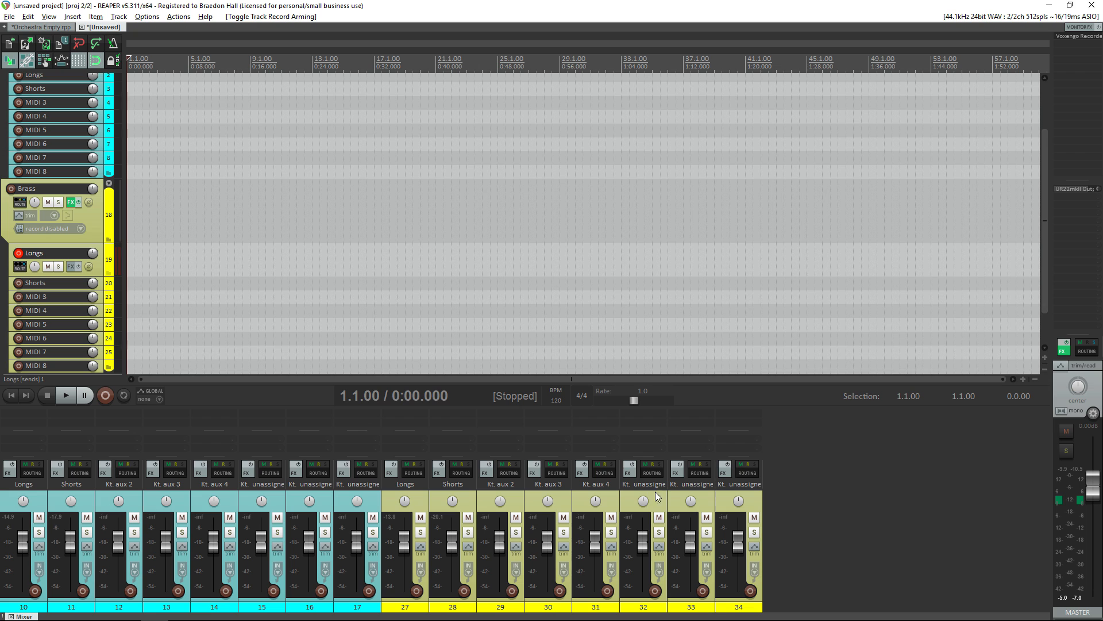
scroll(75, 308, "up", 5)
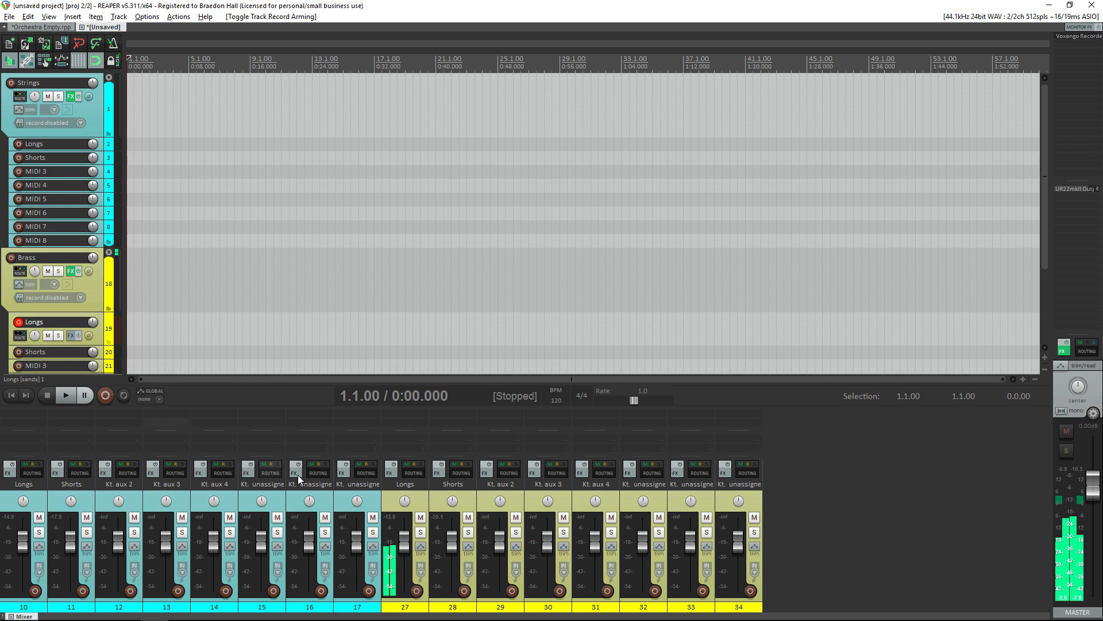
left_click(18, 322)
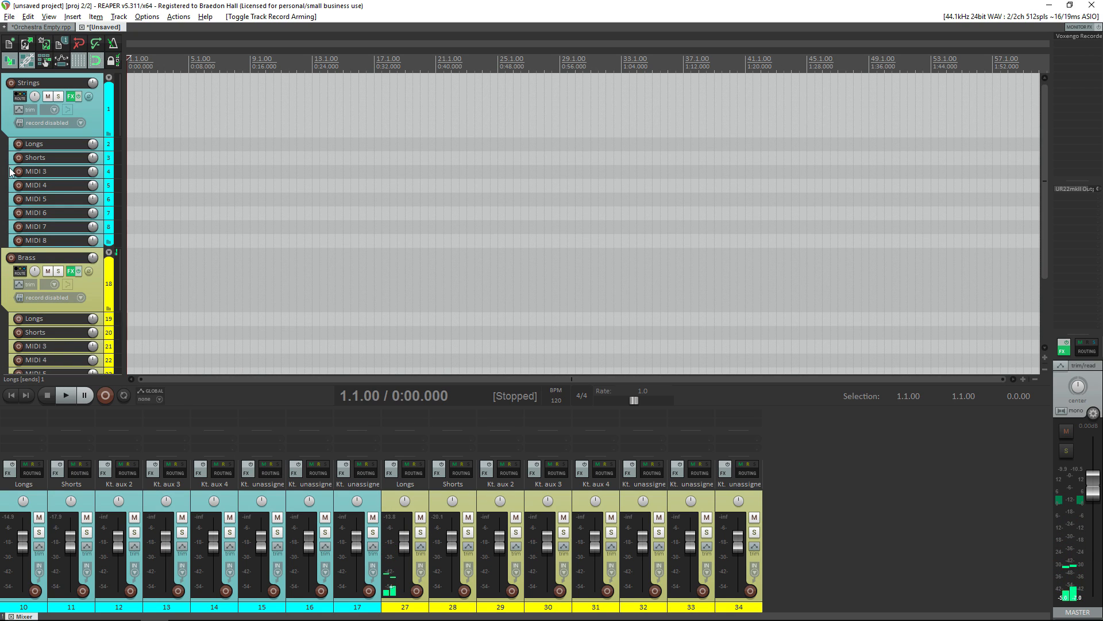
left_click(17, 144)
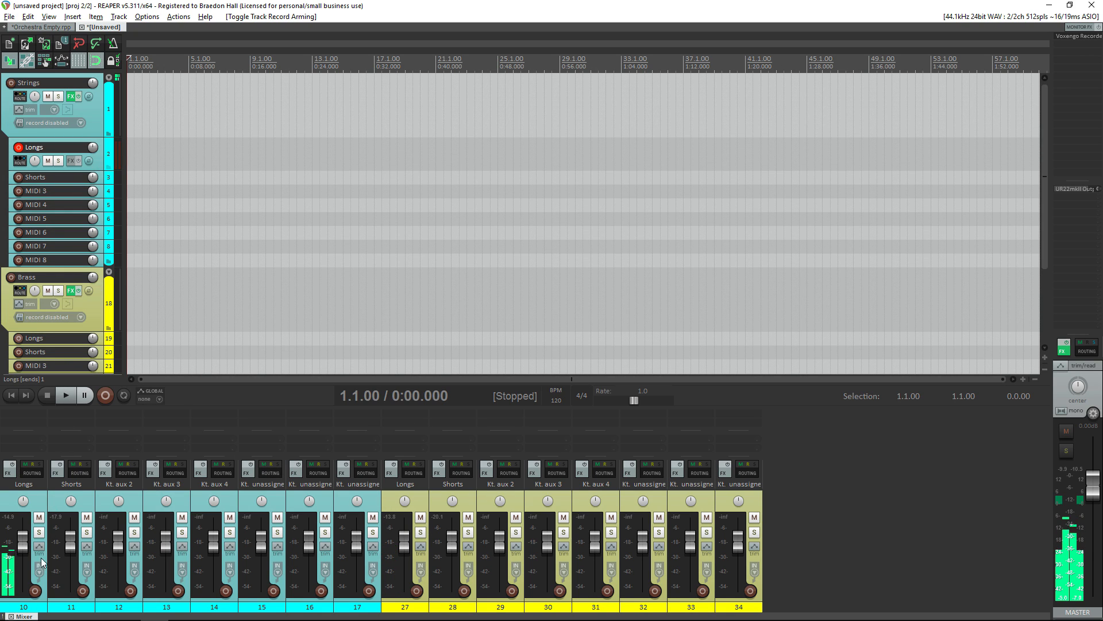
left_click(19, 147)
scroll(165, 220, "down", 2)
scroll(167, 222, "up", 2)
scroll(167, 223, "down", 2)
scroll(172, 221, "up", 2)
scroll(204, 214, "down", 2)
scroll(236, 240, "up", 2)
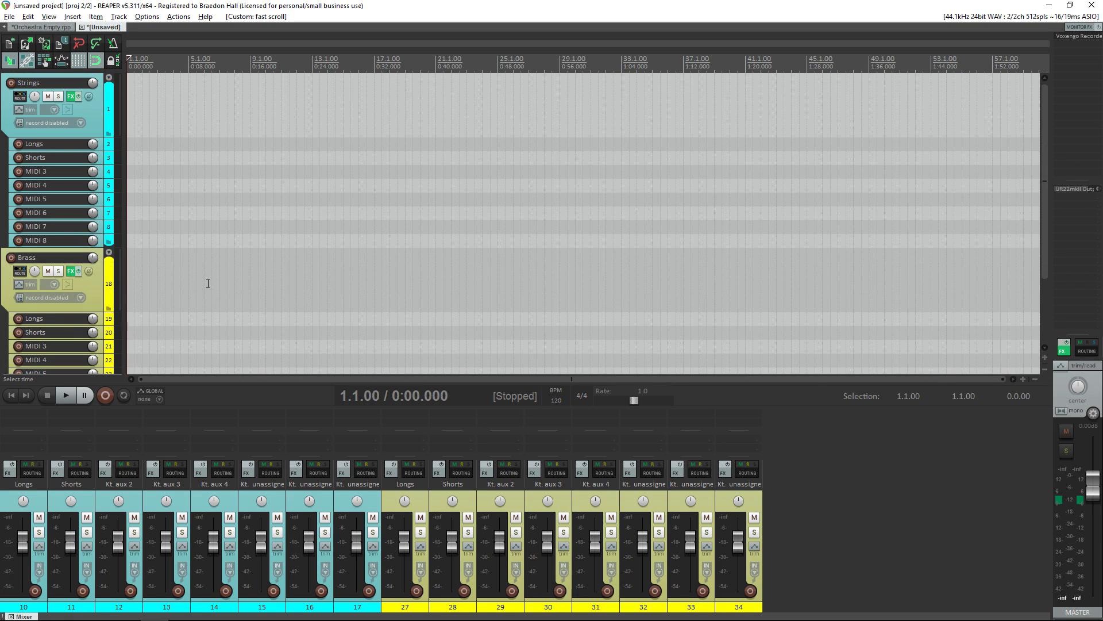
scroll(134, 272, "down", 3)
scroll(134, 272, "up", 3)
scroll(133, 272, "down", 3)
scroll(132, 272, "up", 2)
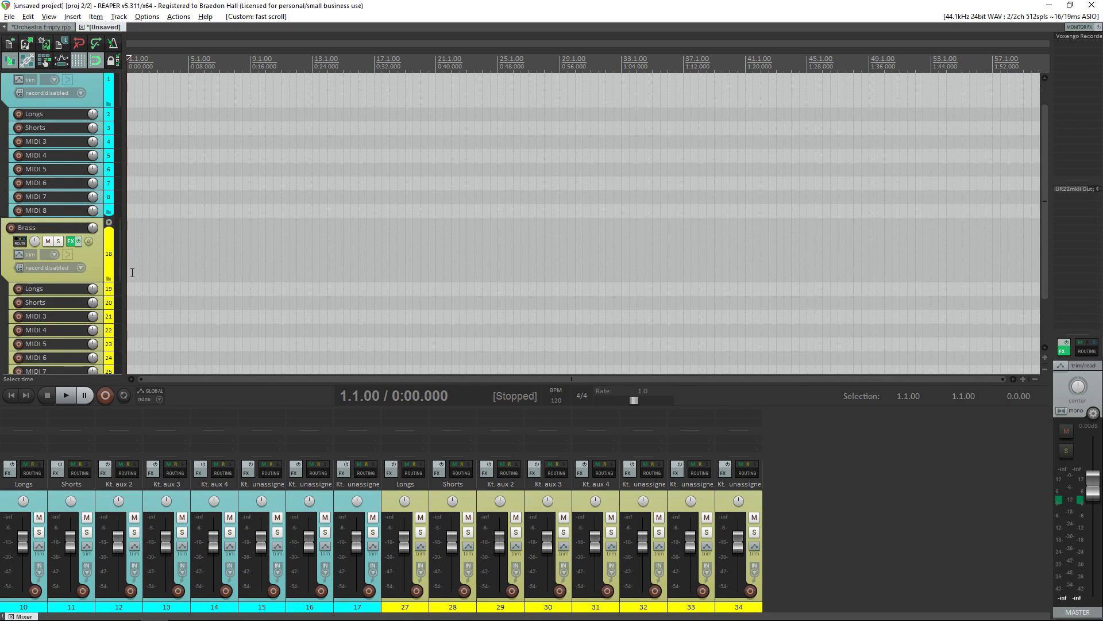
scroll(132, 272, "up", 1)
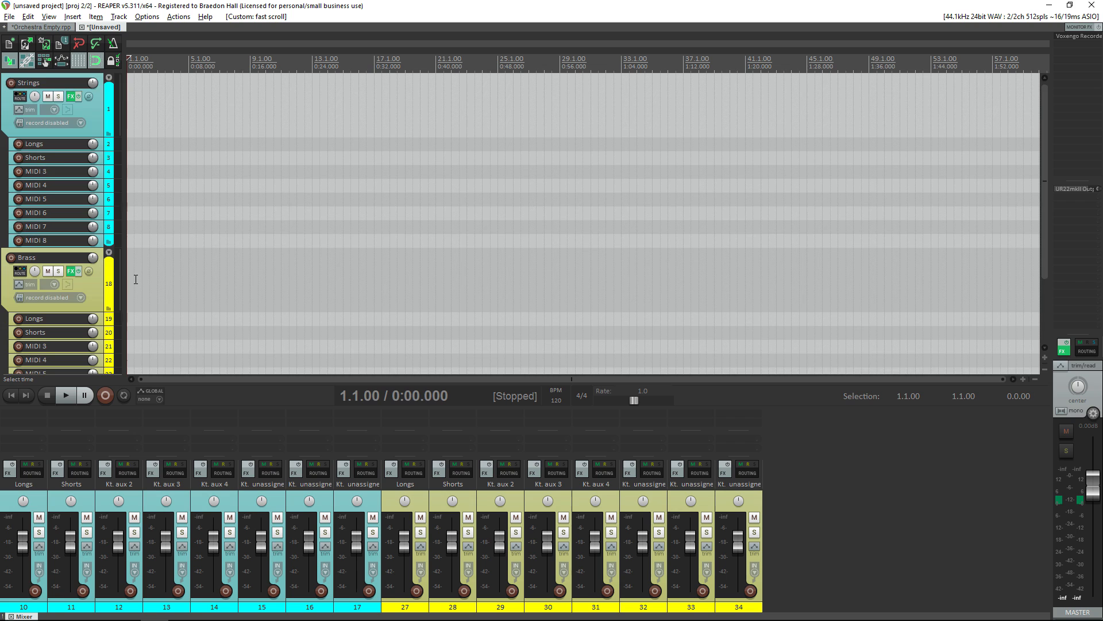
Step: Show the volume envelope of the Brass folder's Longs MIDI track and hide it again
scroll(135, 279, "down", 1)
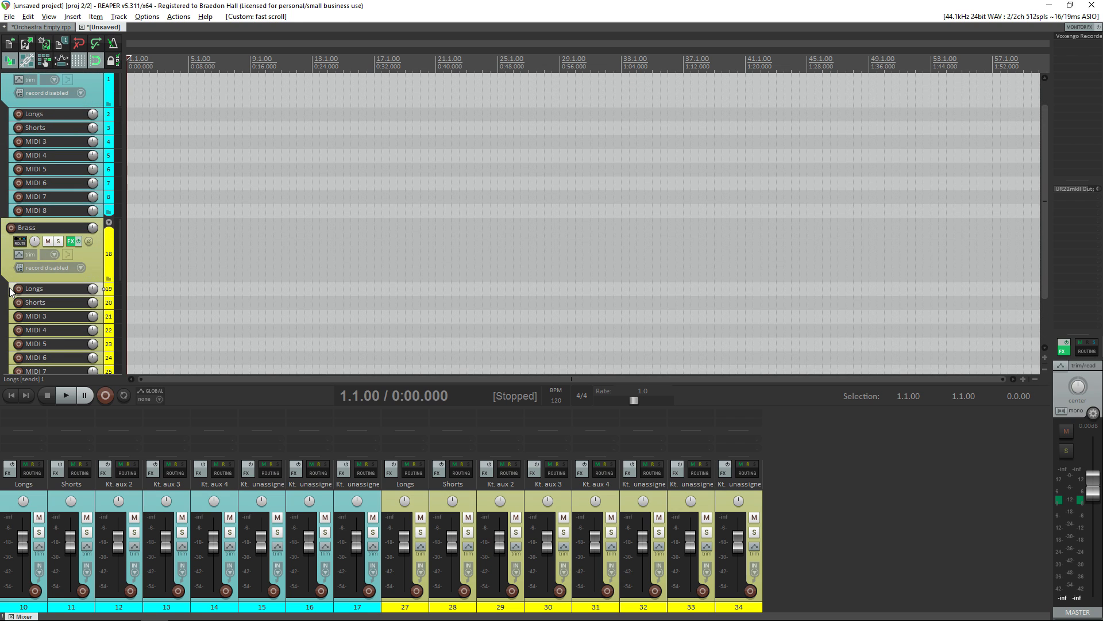
key("v")
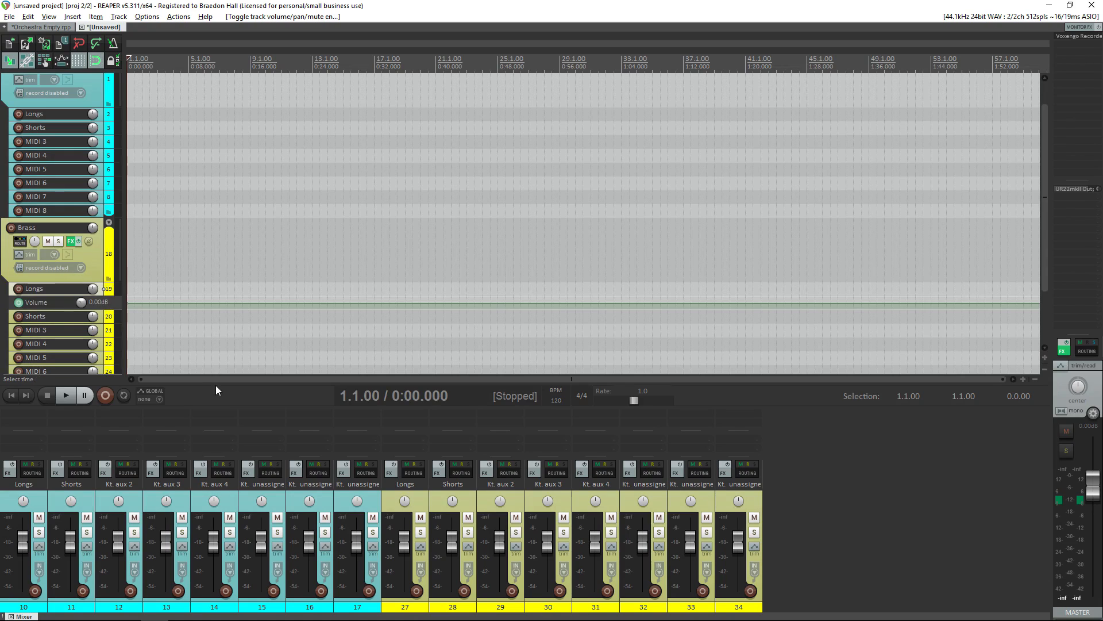
left_click(418, 509)
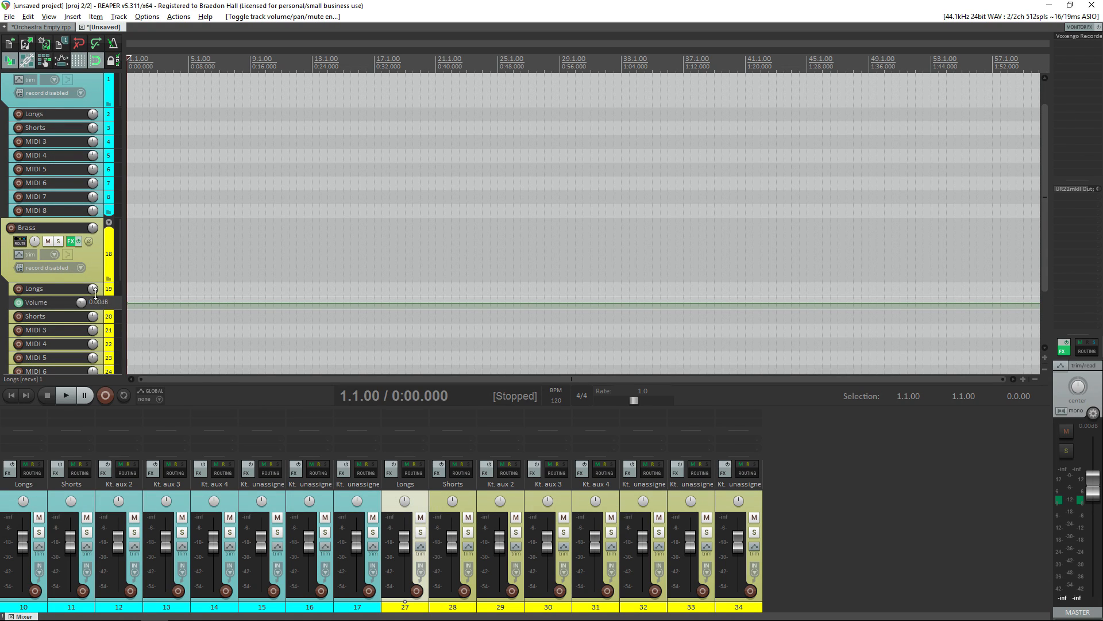
left_click(11, 287)
key("v")
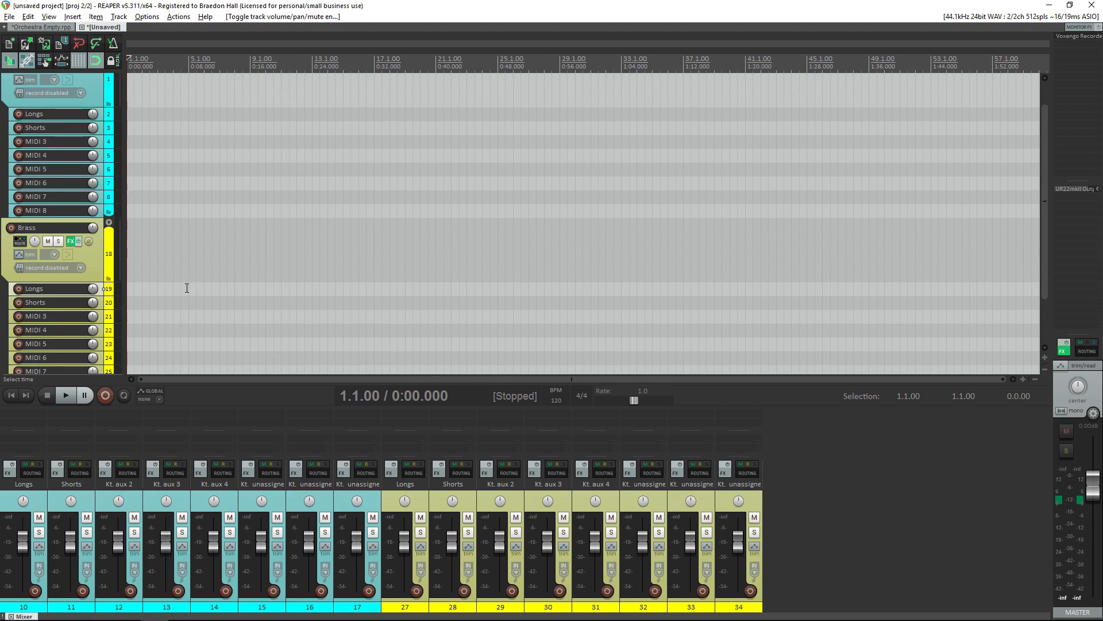
Step: Insert a MIDI item from 1.1.00 to 5.1.00 on the Brass Longs track and open it in the MIDI editor
left_click_drag(190, 286, 126, 295)
key("Insert")
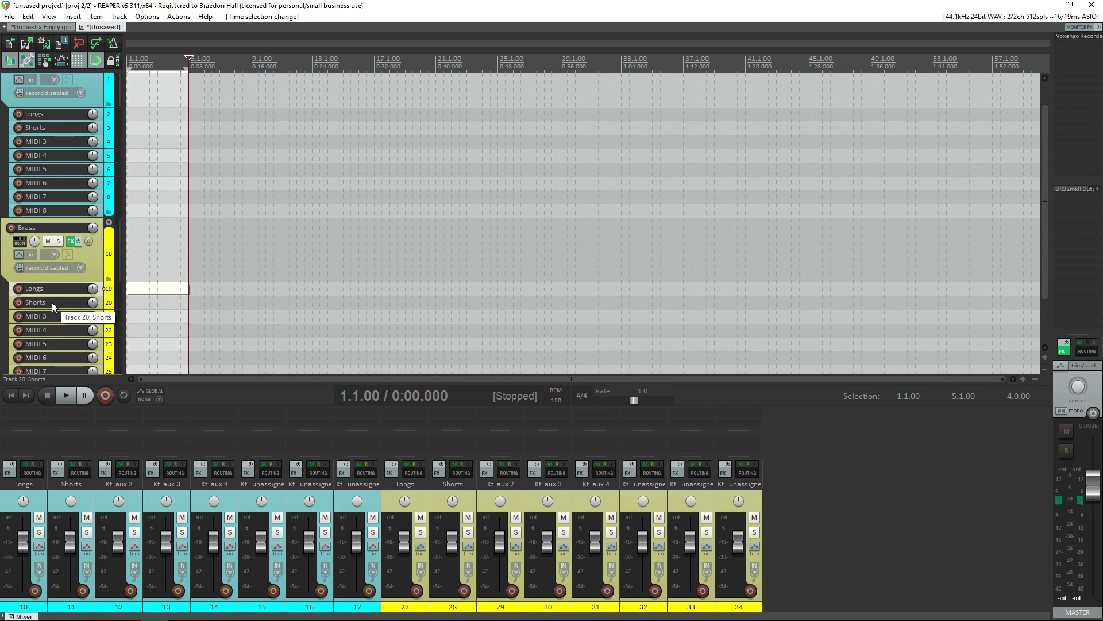
left_click(146, 290)
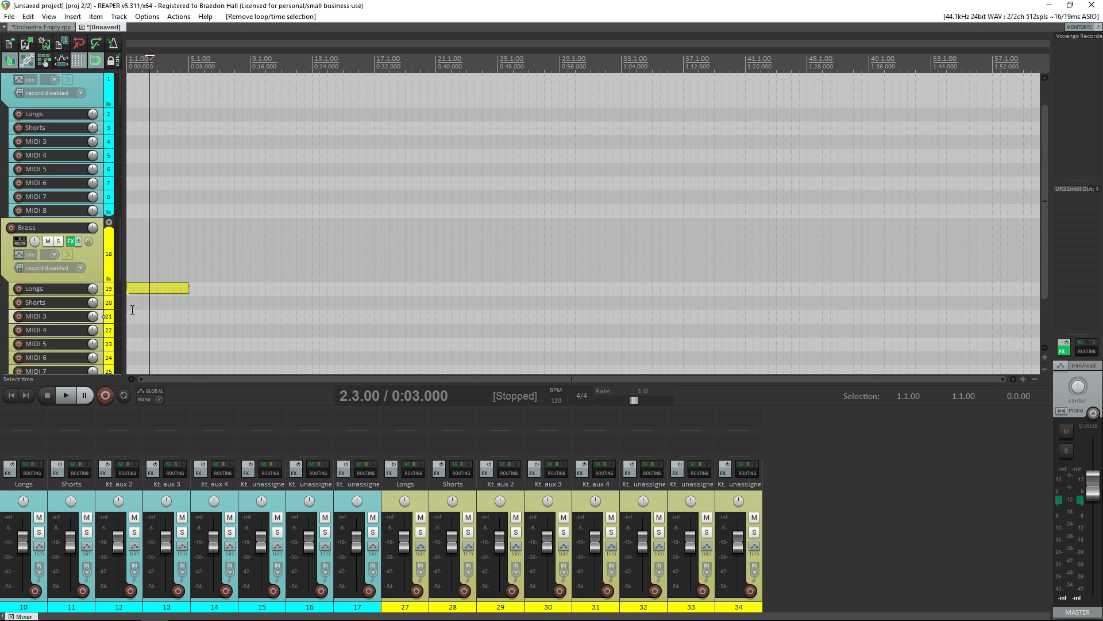
double_click(146, 290)
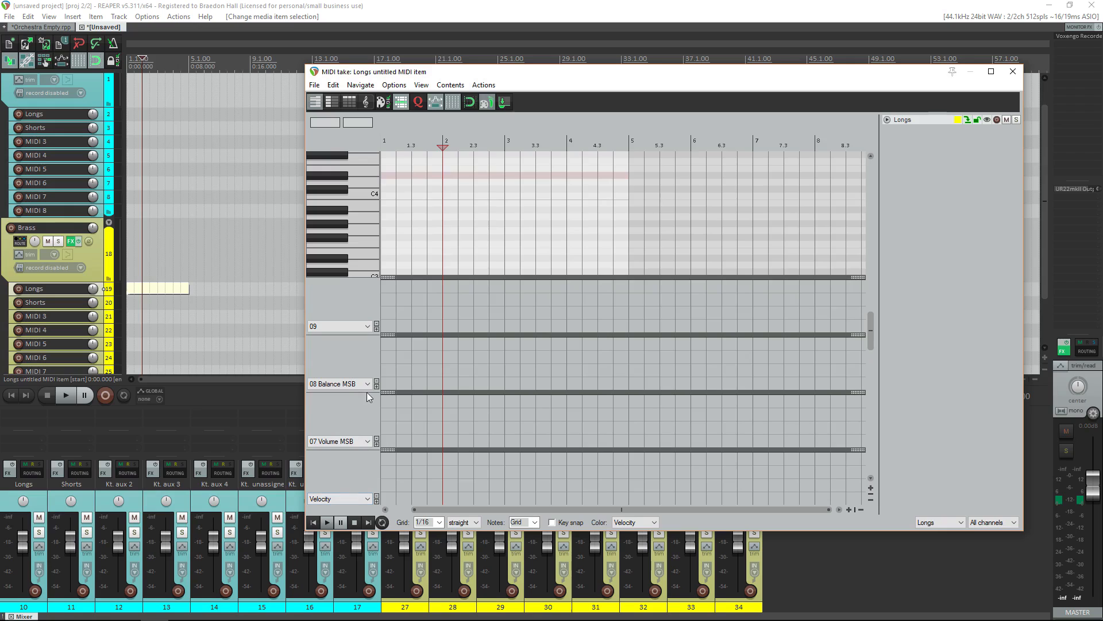
Step: Add a CC lane set to 07 Volume MSB and draw a wavy volume curve across the MIDI item
left_click(368, 440)
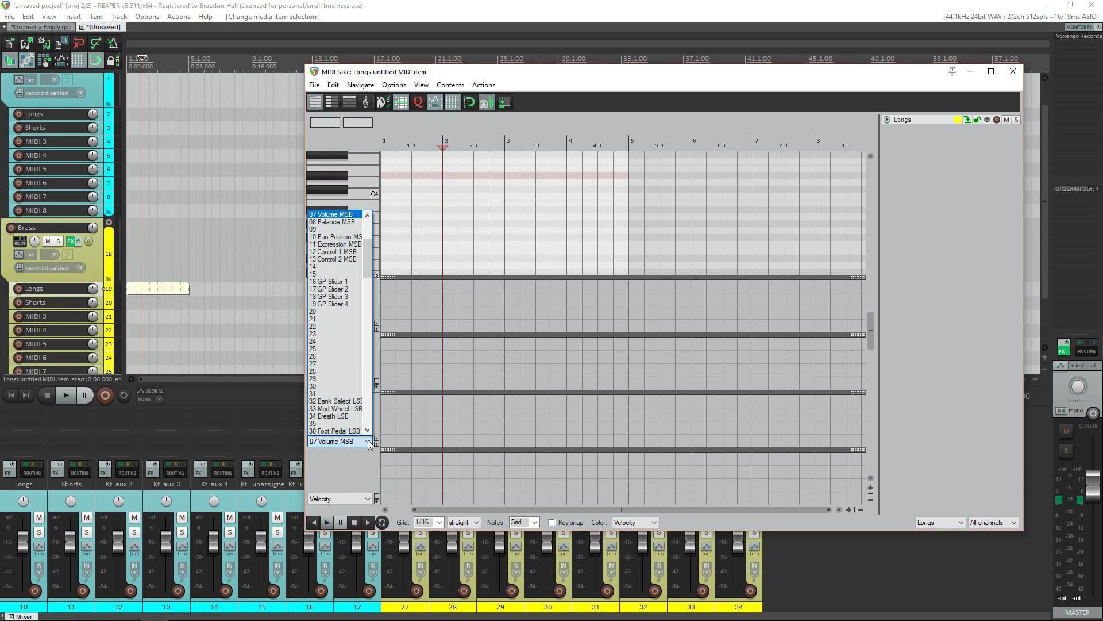
left_click(353, 470)
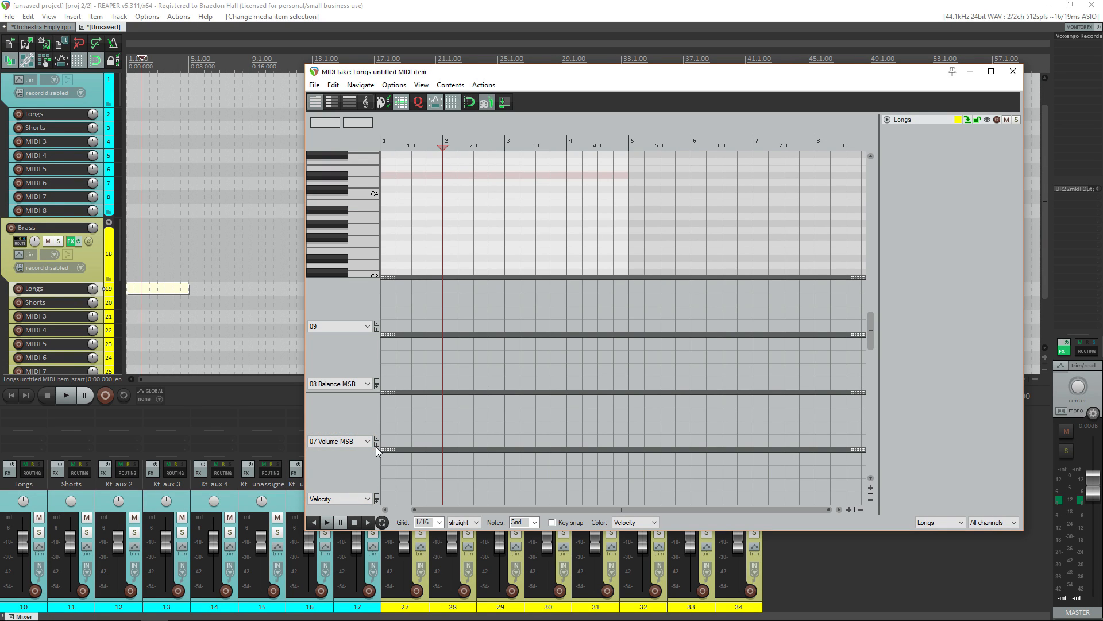
left_click(376, 328)
left_click(368, 268)
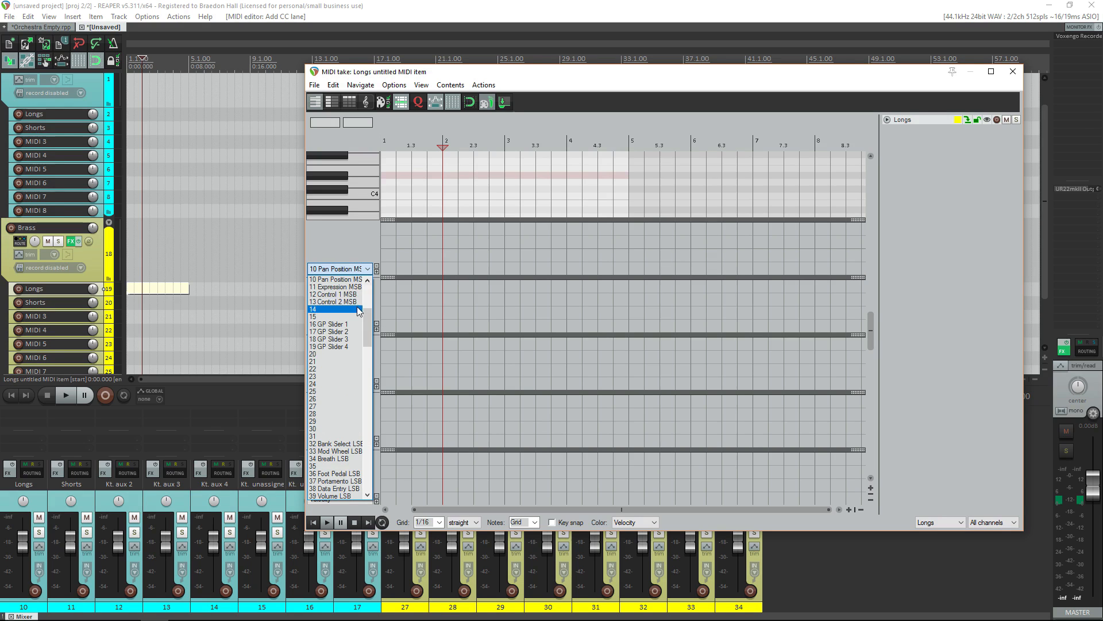
scroll(357, 310, "up", 3)
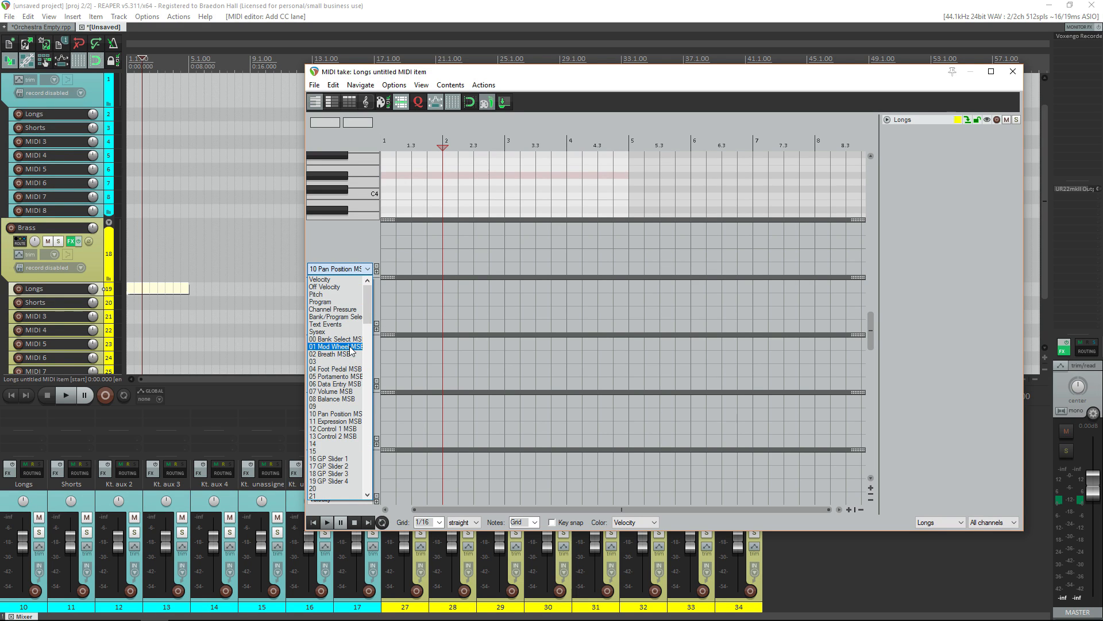
left_click(338, 391)
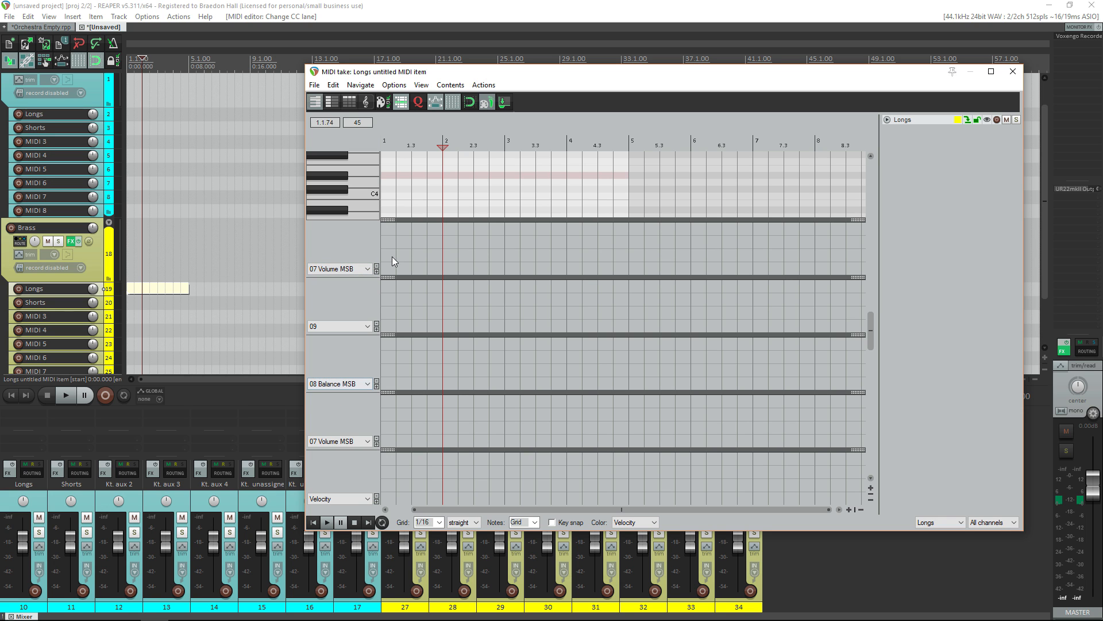
left_click_drag(387, 256, 770, 217)
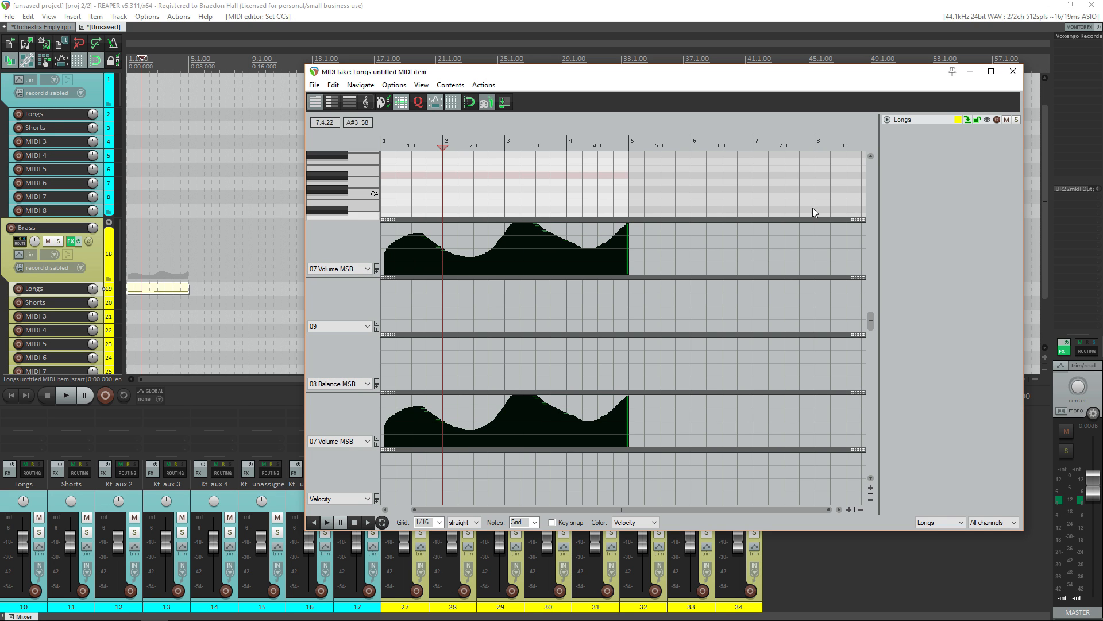
Step: Close the MIDI editor, delete the MIDI item from the Brass Longs track and return the edit cursor to the project start
left_click(1013, 71)
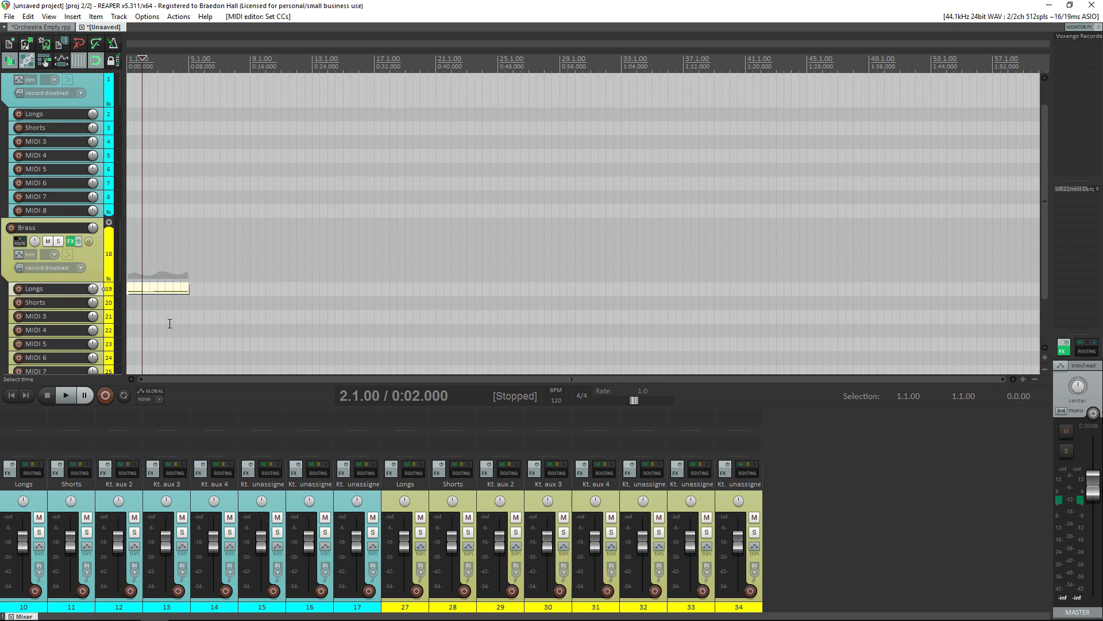
key("Delete")
left_click(11, 395)
scroll(21, 116, "up", 1)
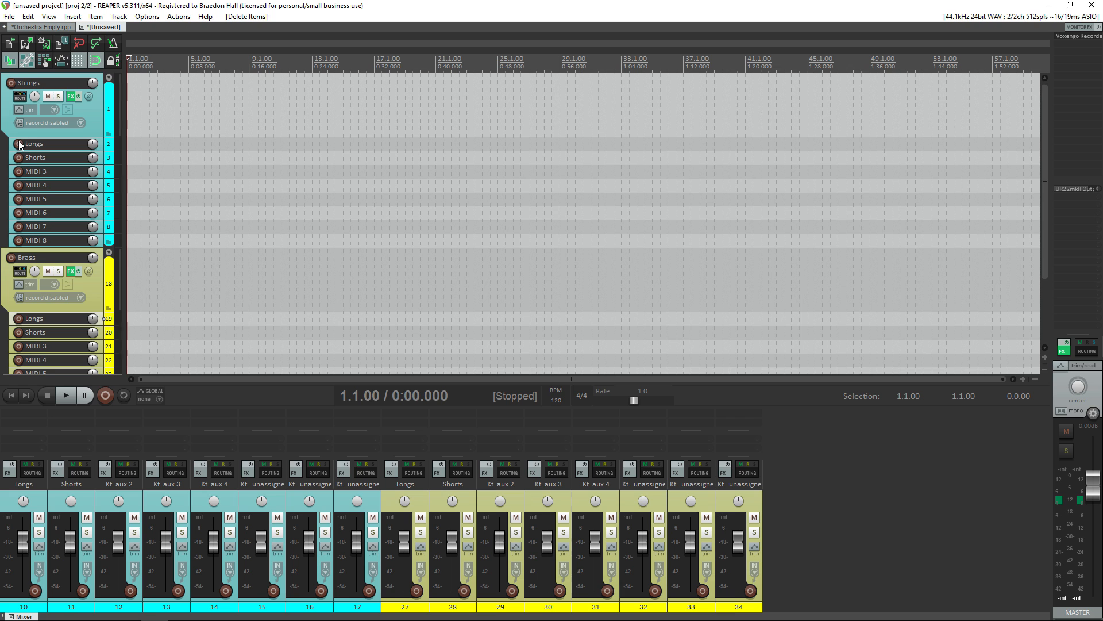
Step: Record-arm the Strings Longs MIDI track, toggle its mute and solo on and off, and disarm it
left_click_drag(19, 151, 18, 170)
left_click(49, 161)
left_click(48, 161)
left_click(58, 161)
left_click(58, 160)
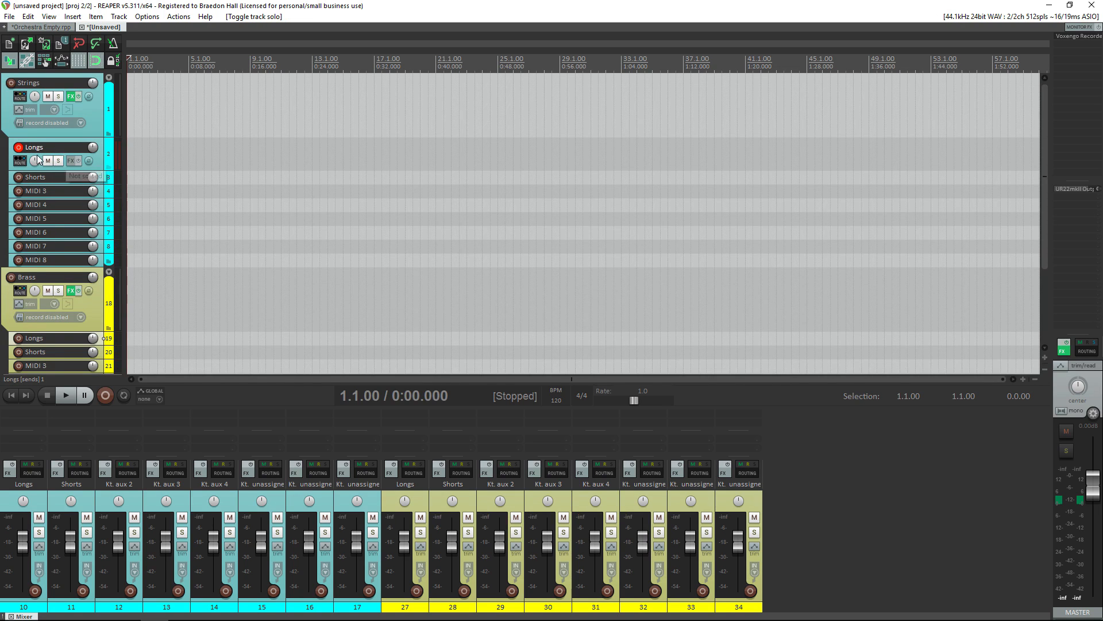
left_click(18, 147)
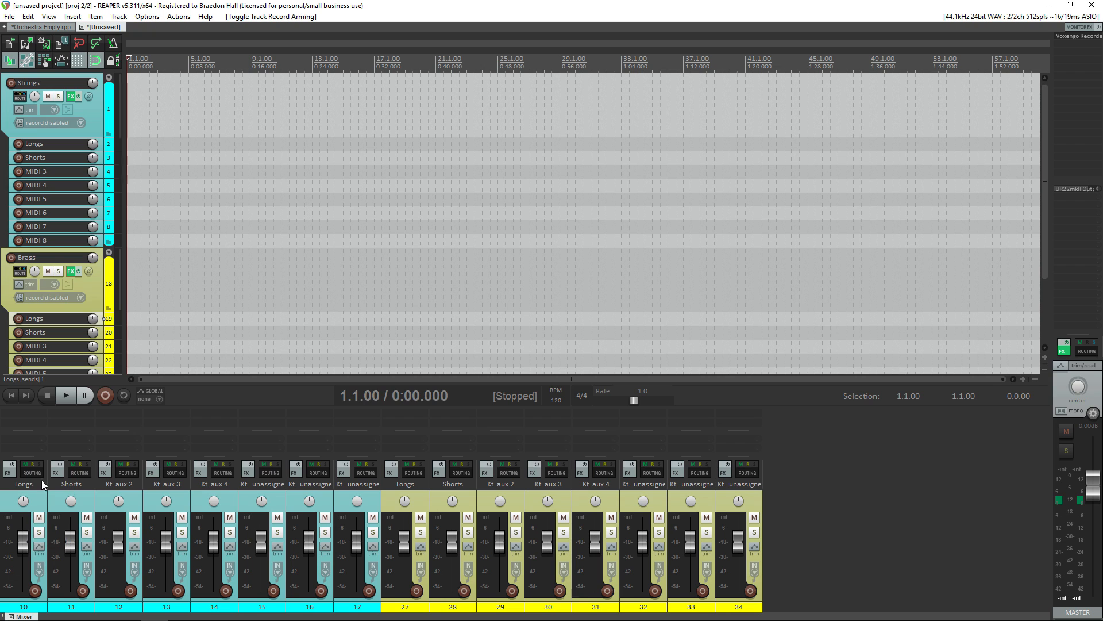
Step: Solo and unsolo the Strings Longs return (track 10) in the mixer, and mute and unmute it
left_click(39, 532)
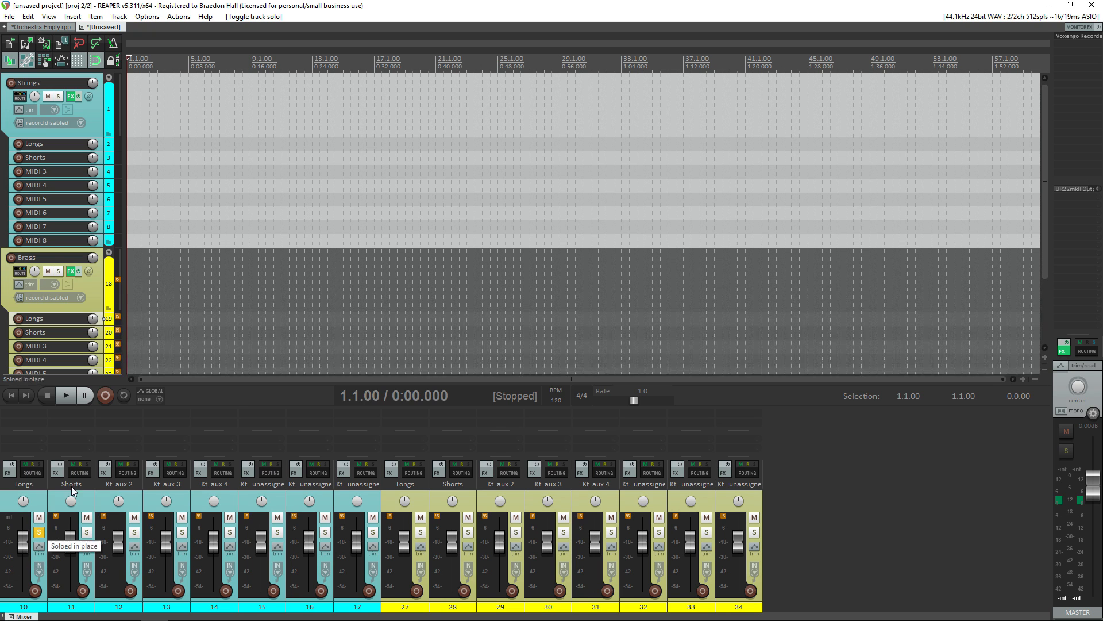
scroll(201, 201, "up", 2)
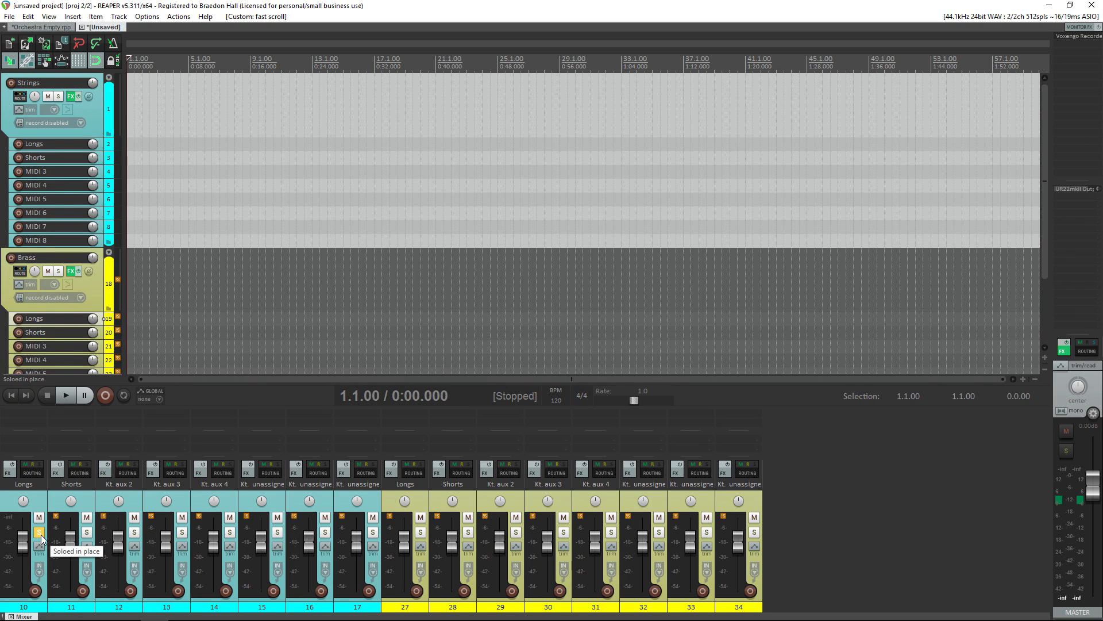
left_click(40, 497)
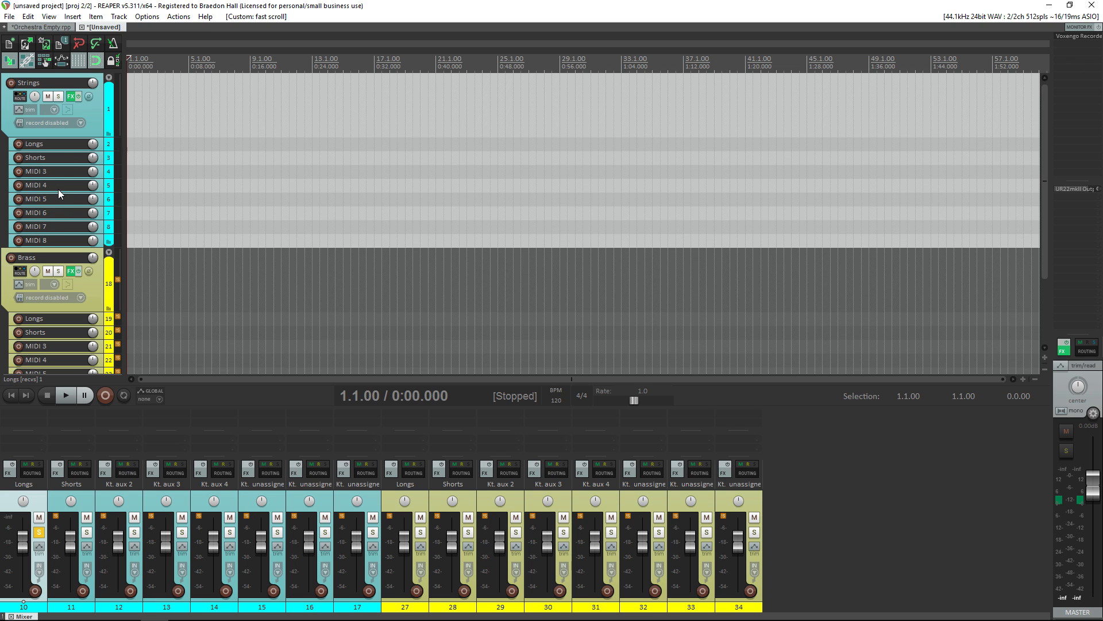
left_click(39, 532)
left_click(38, 517)
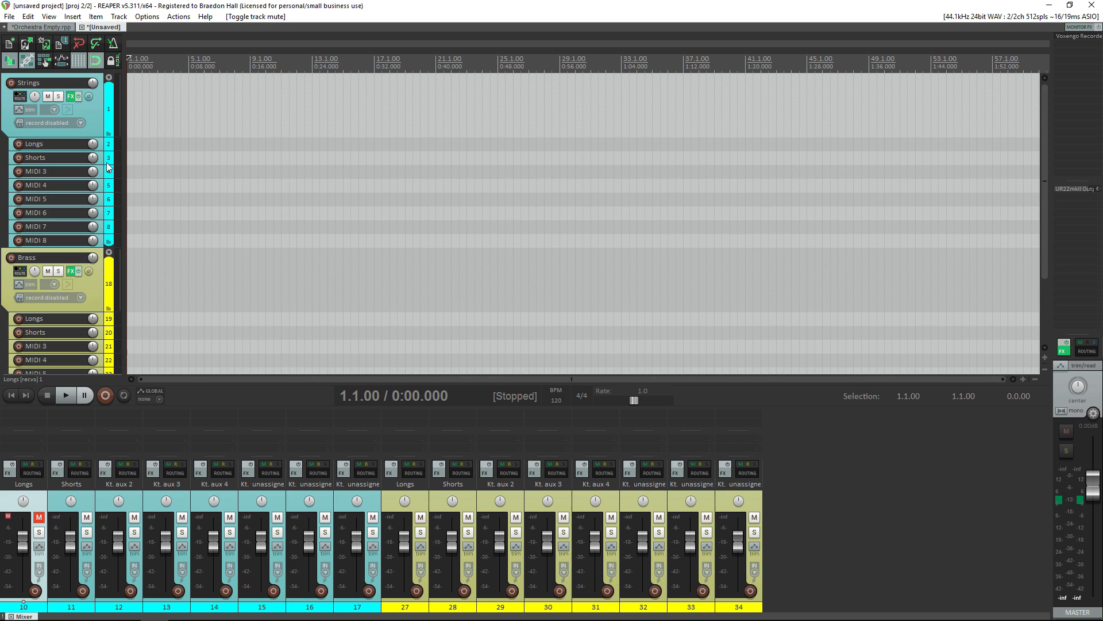
scroll(191, 197, "down", 2)
scroll(190, 199, "up", 2)
left_click(38, 516)
left_click(56, 498)
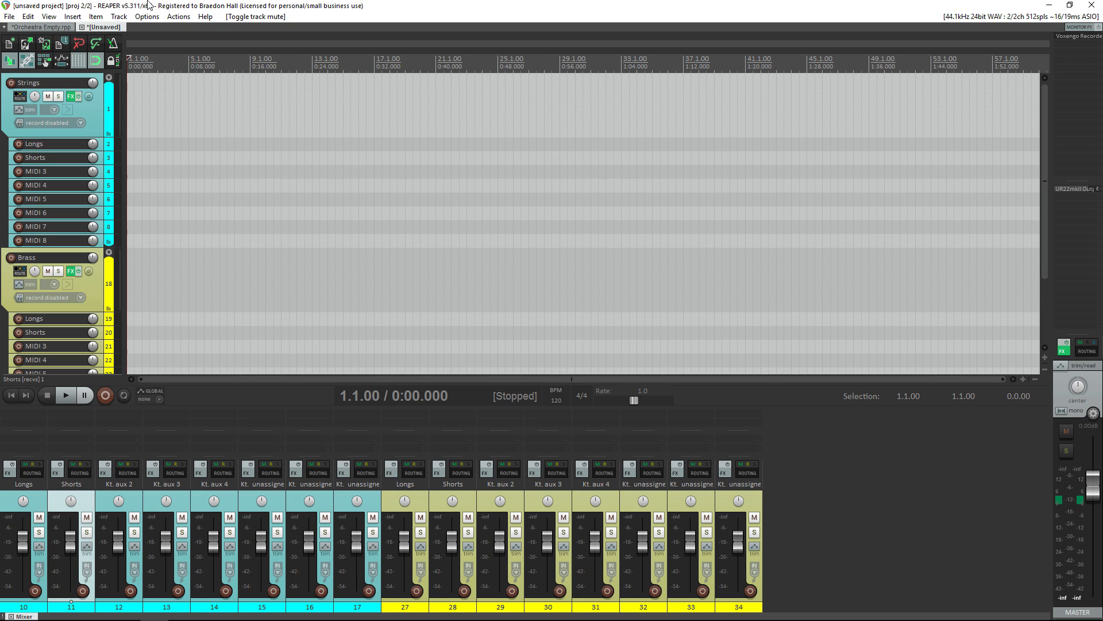
scroll(120, 344, "down", 2)
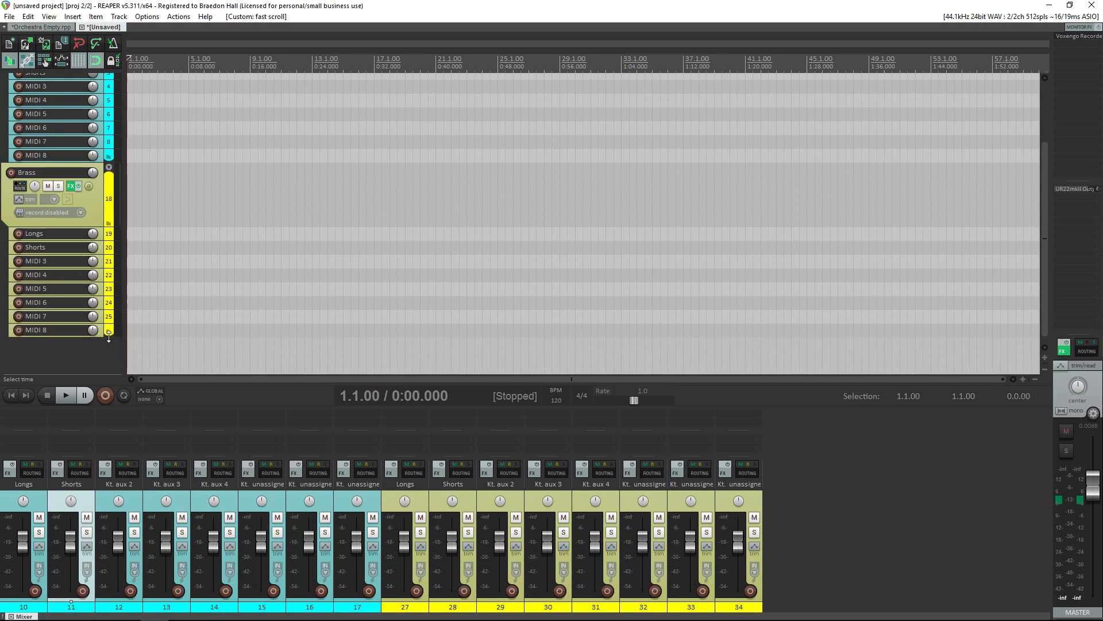
scroll(74, 259, "up", 2)
scroll(73, 270, "down", 2)
left_click(75, 363)
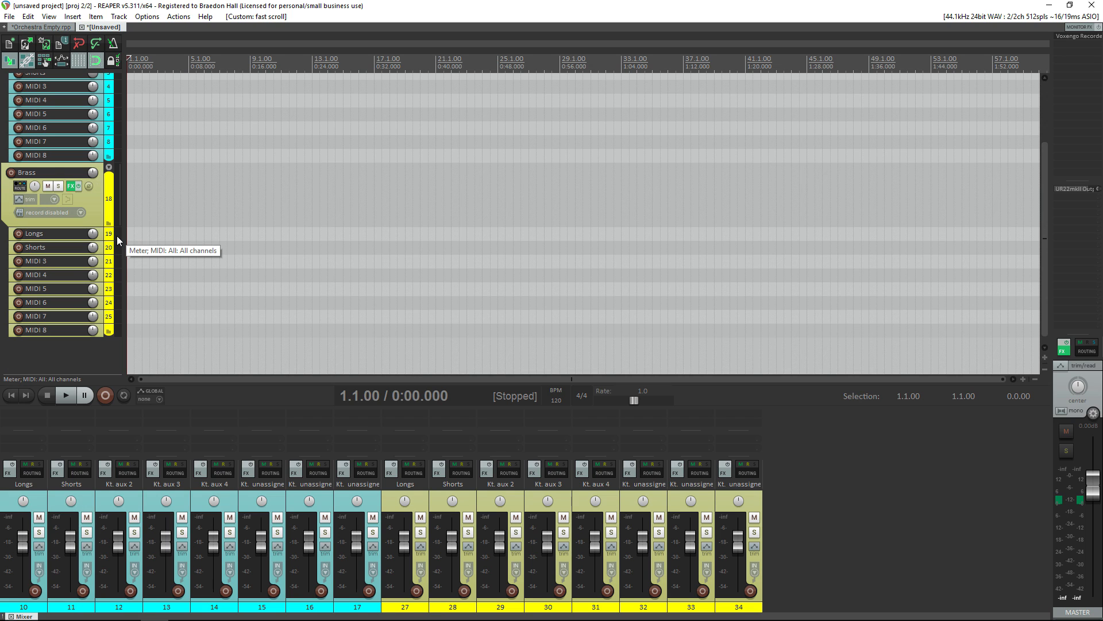
Step: Open the dialog for saving the project as a template and cancel it
left_click(8, 17)
mouse_move(89, 92)
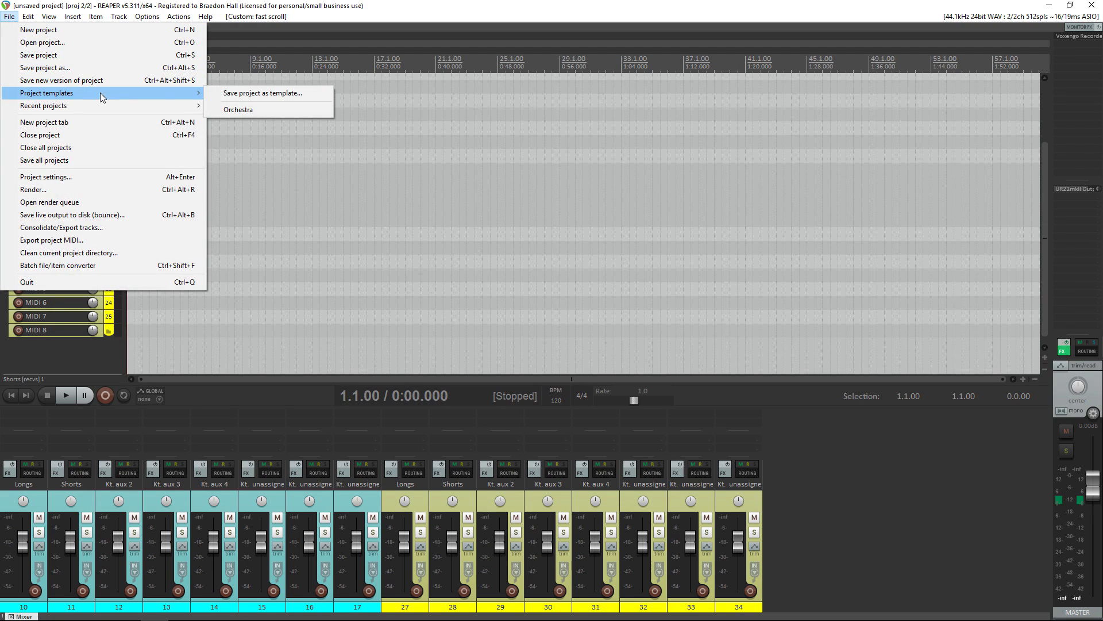
left_click(239, 93)
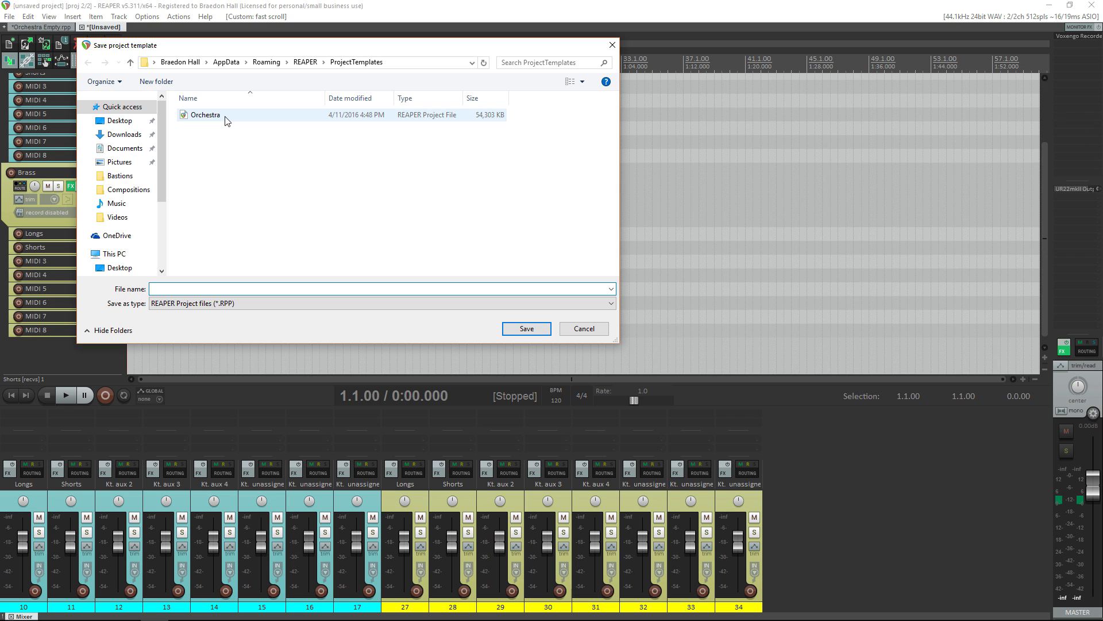
left_click(577, 328)
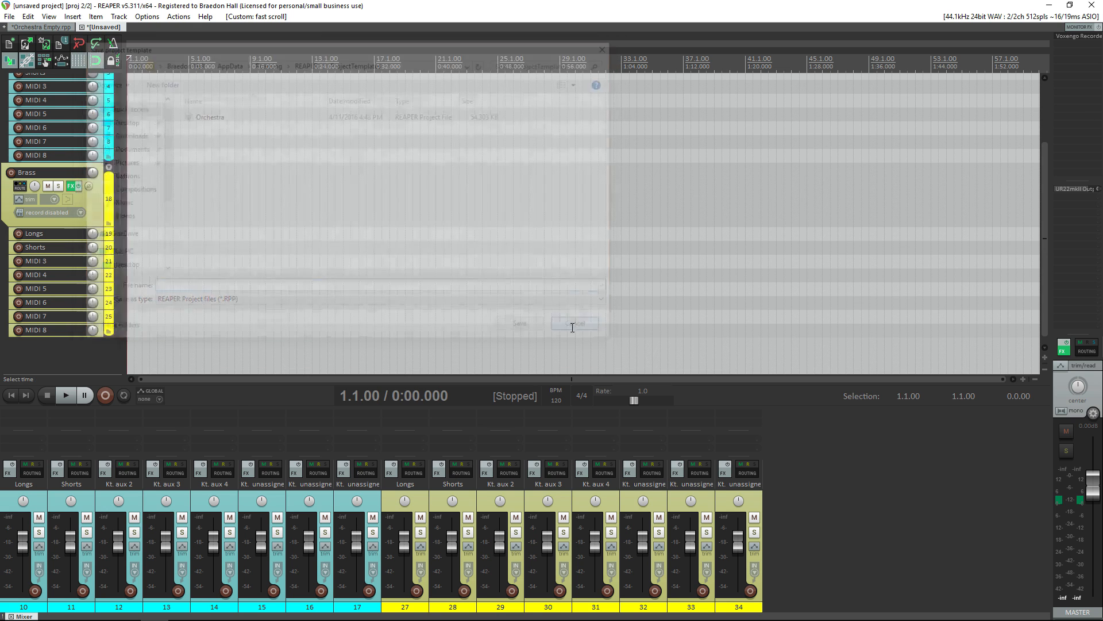
left_click(10, 16)
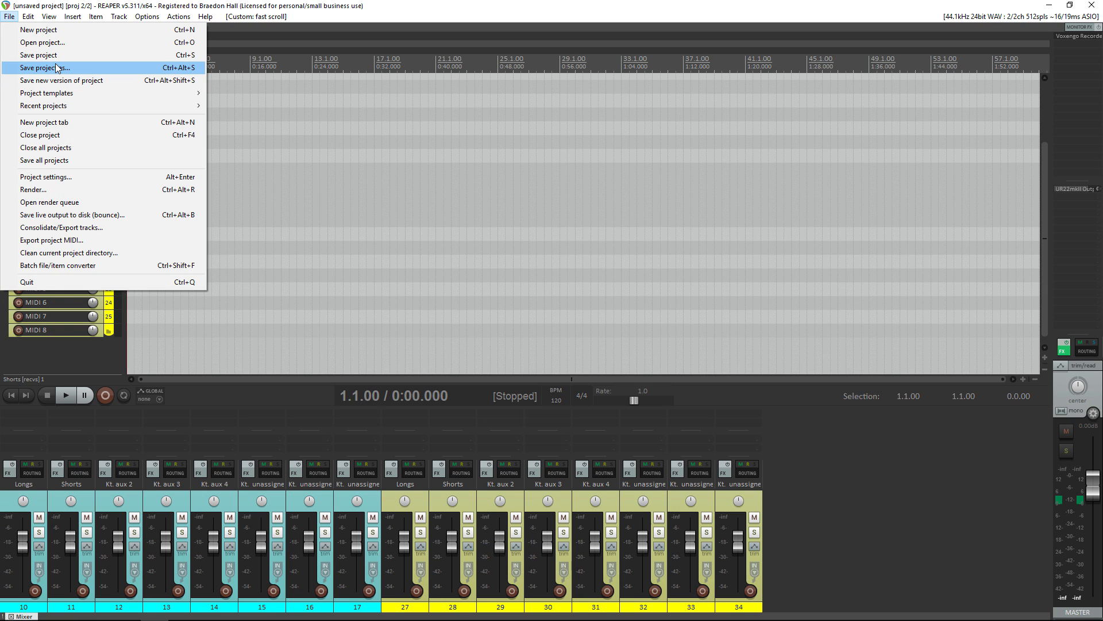
left_click(108, 5)
scroll(275, 189, "up", 3)
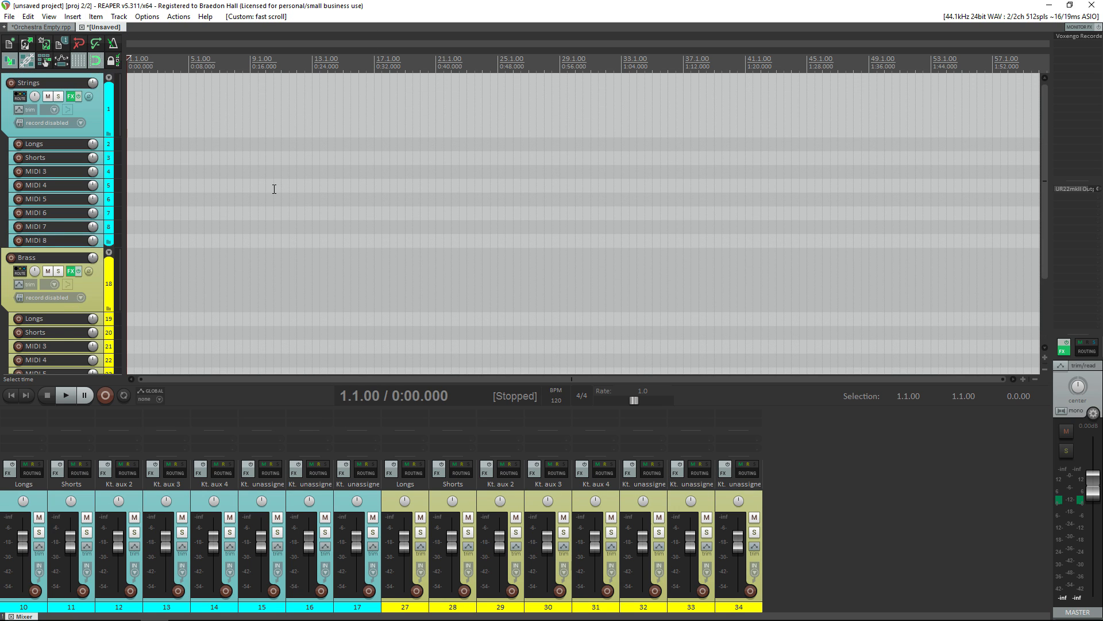